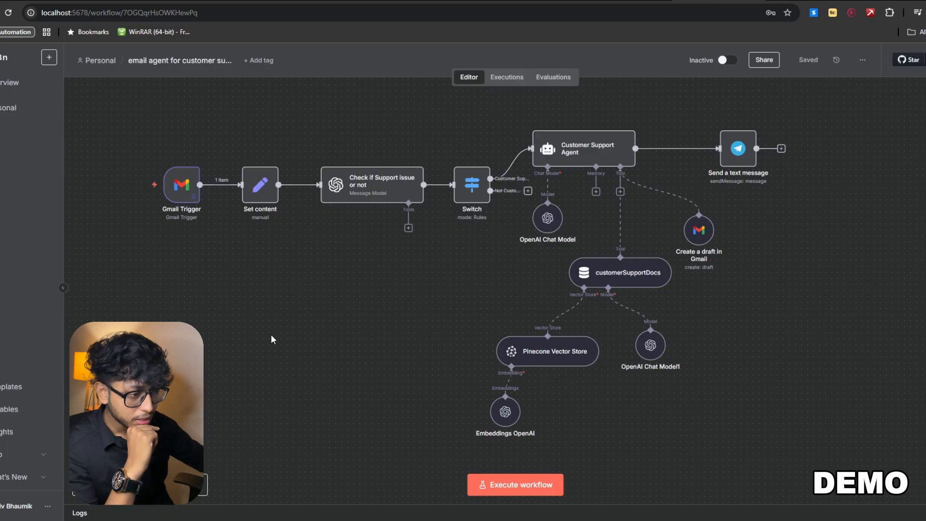
- Open the Gmail Trigger node and examine its pinned output in the JSON, schema and table views
double_click(180, 194)
scroll(551, 263, "down", 5)
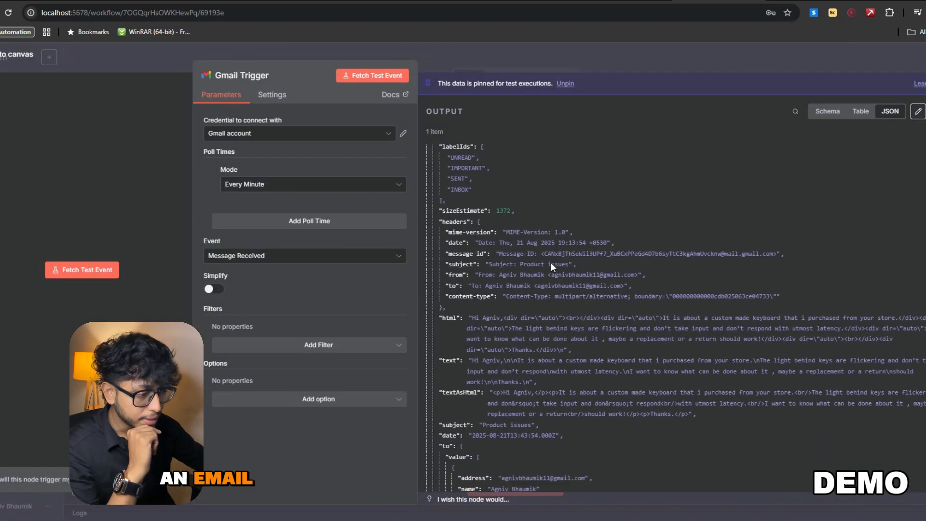
left_click(850, 111)
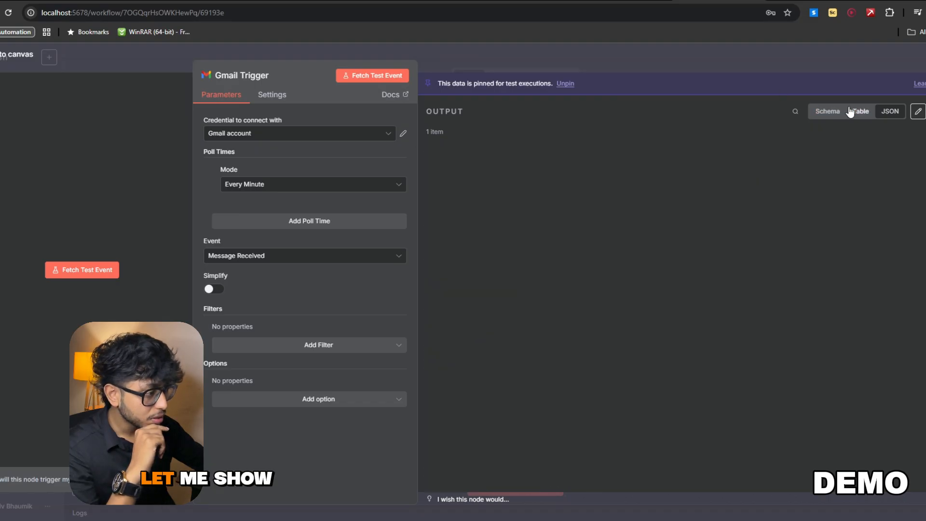
left_click(811, 118)
scroll(724, 289, "down", 5)
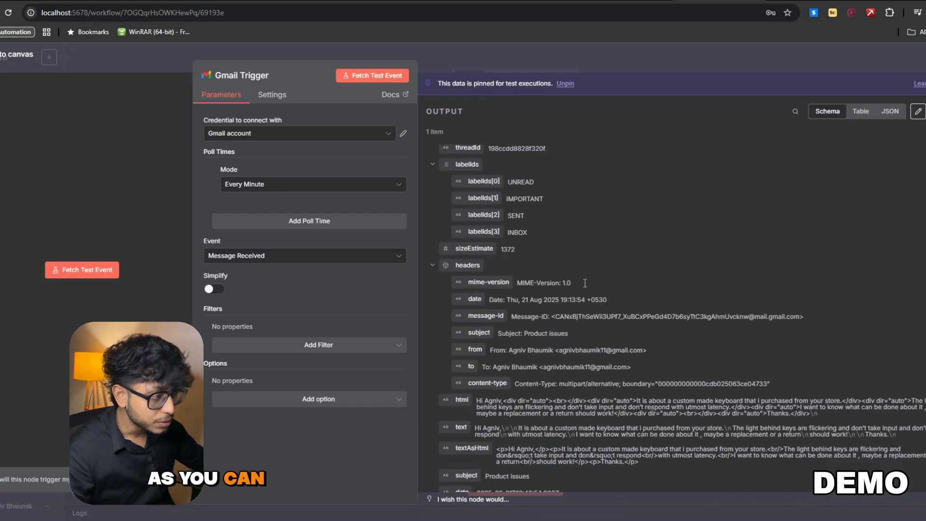
left_click(862, 111)
scroll(723, 270, "right", 5)
scroll(724, 270, "right", 3)
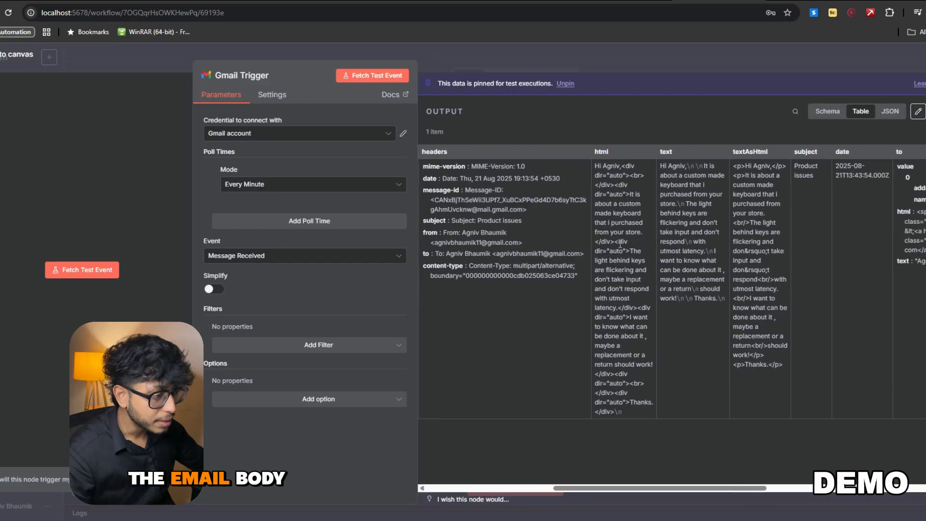
- Read the enlarged customer email body in the output's text column, and return to the workflow canvas
key("ctrl+plus")
key("ctrl+plus")
key("ctrl+plus")
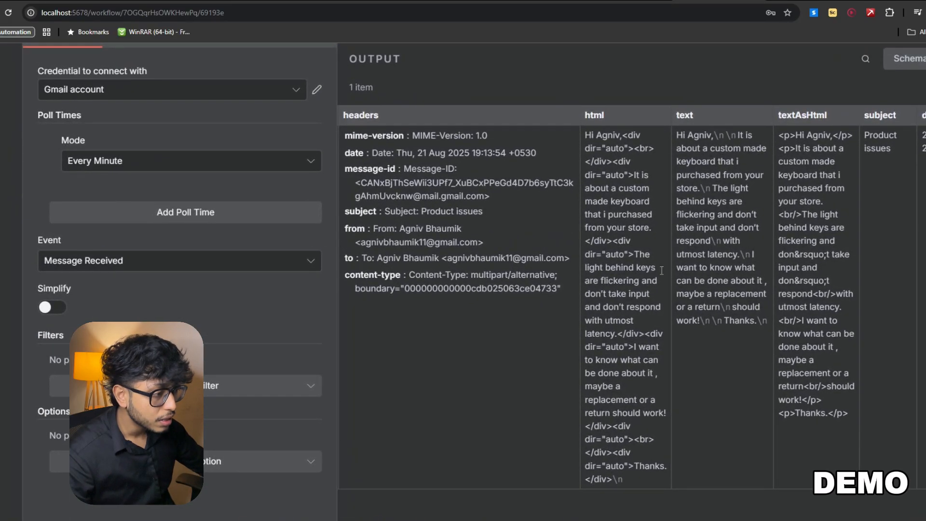
scroll(620, 246, "right", 1)
scroll(581, 144, "up", 3)
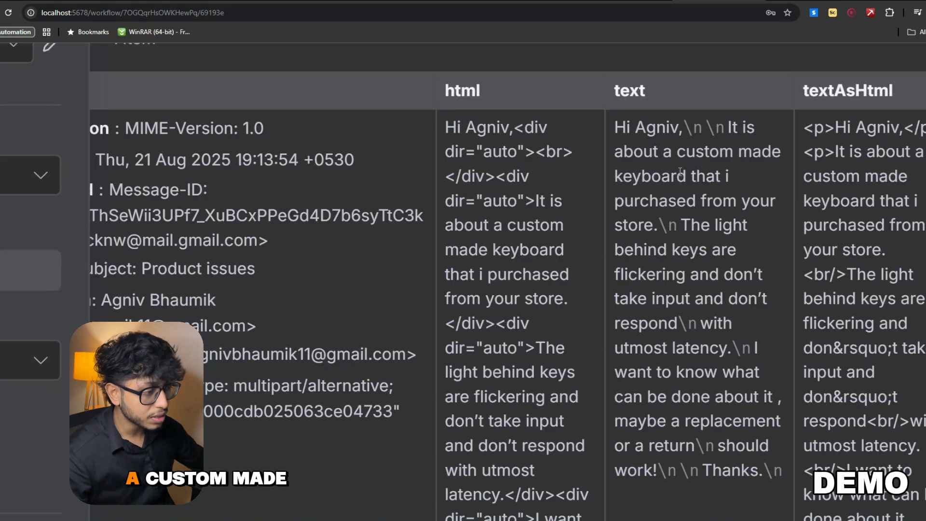
scroll(677, 145, "down", 1)
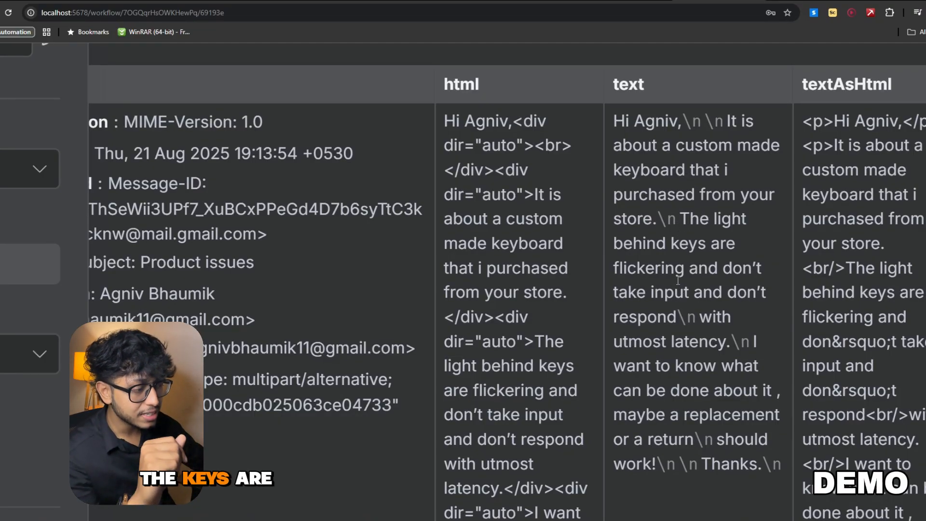
scroll(676, 275, "down", 1)
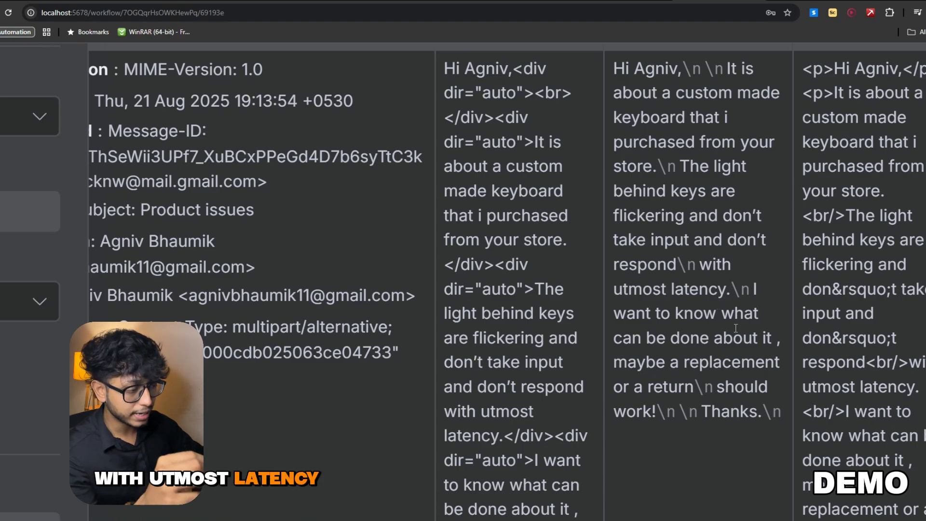
scroll(736, 328, "down", 3)
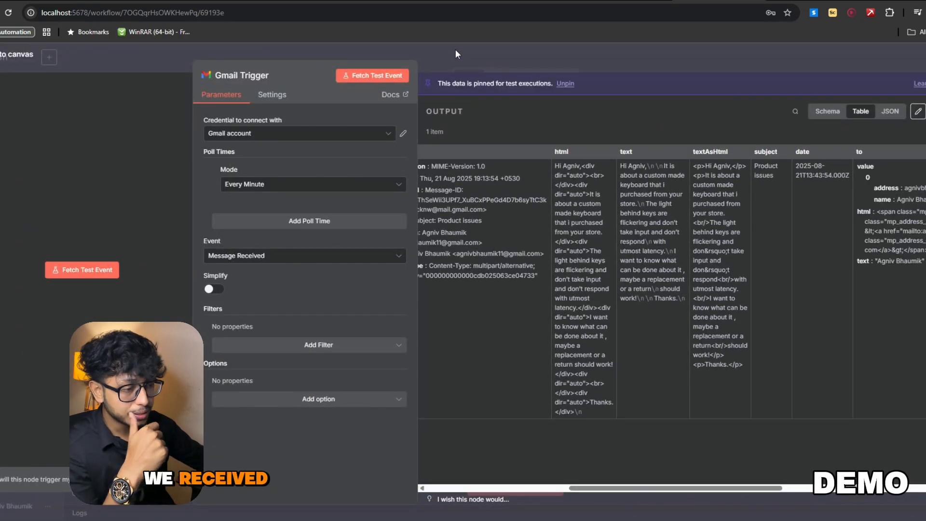
left_click(455, 49)
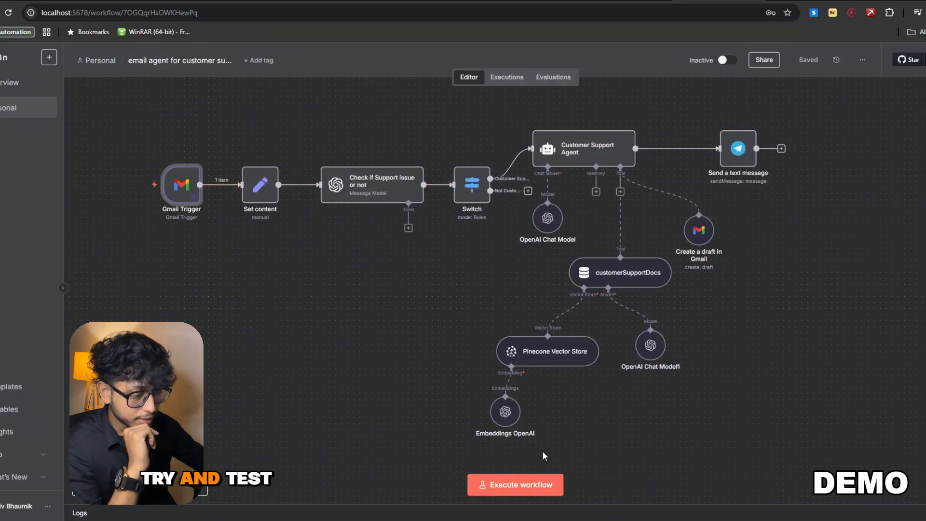
- Execute the customer support email workflow and check the agent's message in the email_assistant Telegram group
left_click(529, 486)
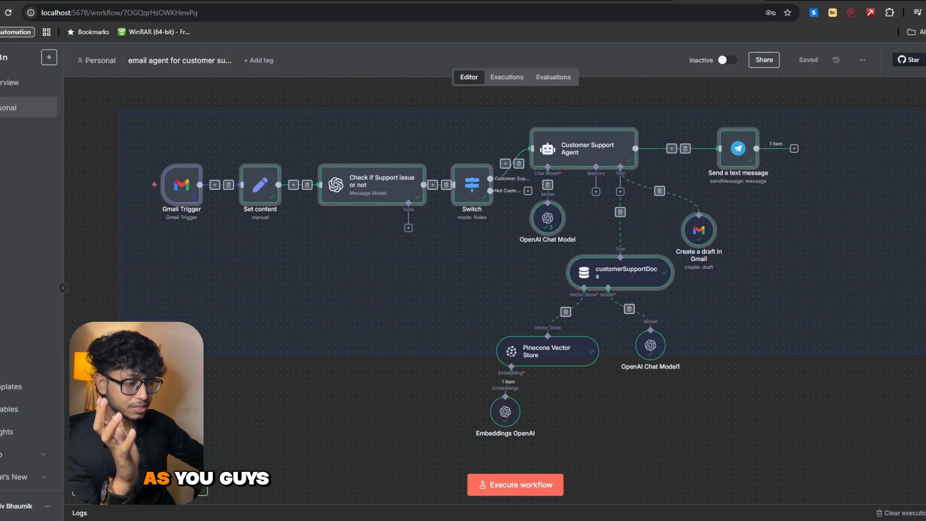
left_click_drag(925, 355, 871, 470)
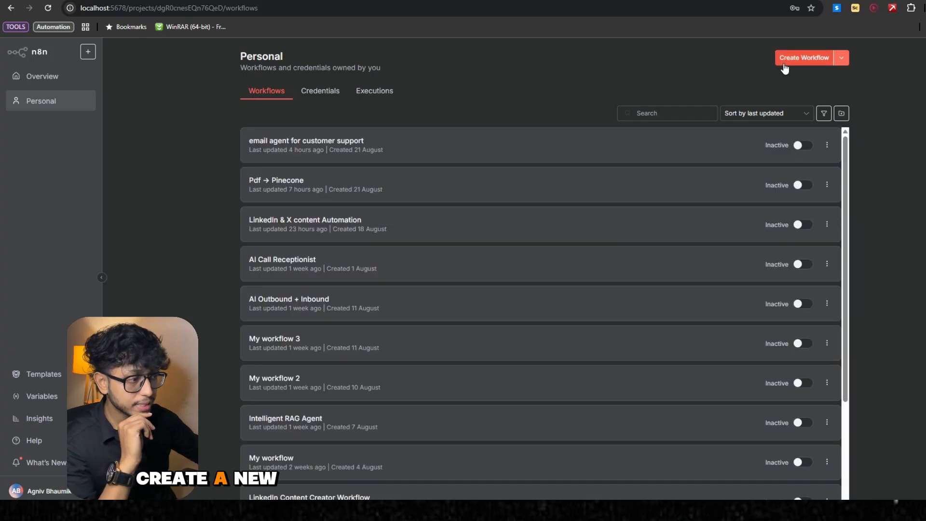
- Create a new workflow and add a Gmail trigger that runs on message received as its first step
left_click(787, 60)
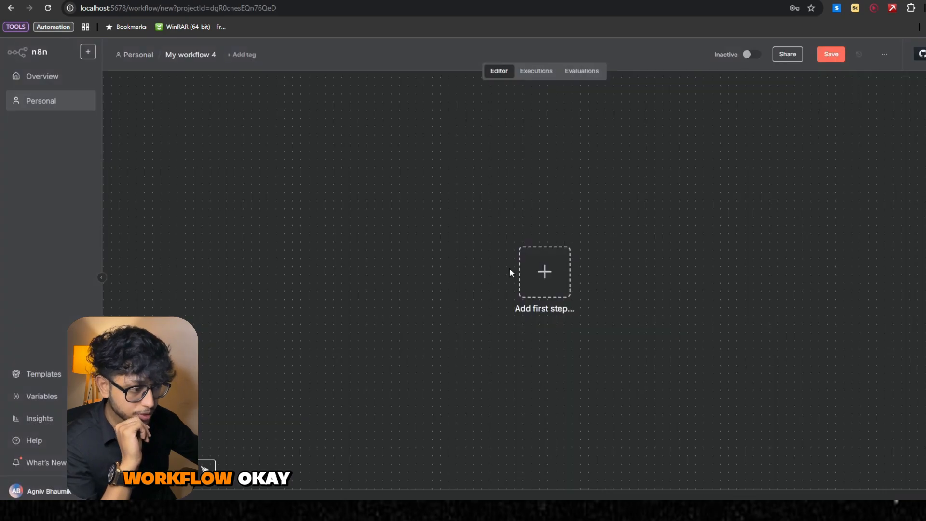
left_click(554, 278)
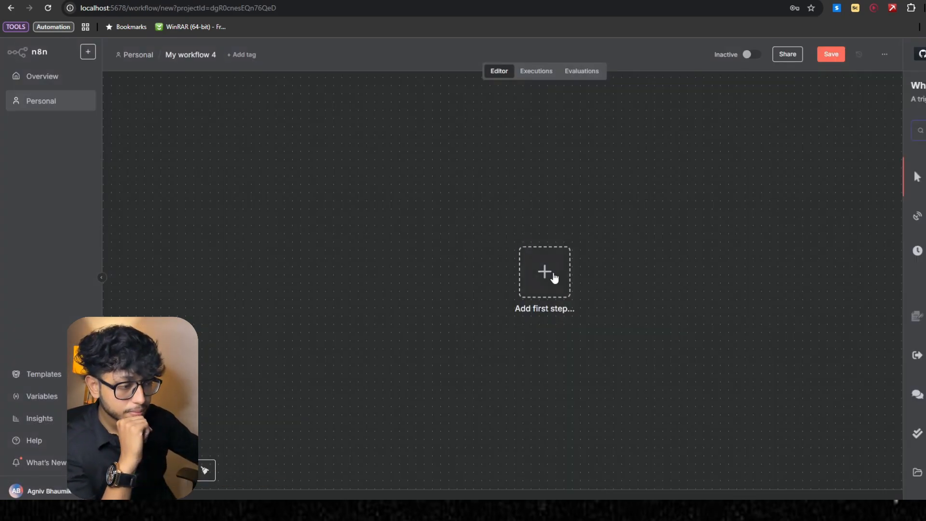
type("gmail")
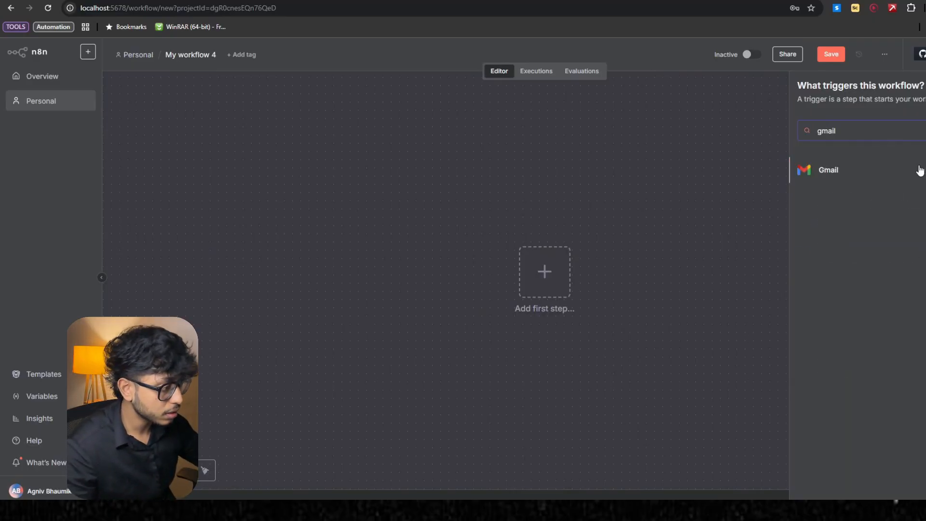
left_click(843, 173)
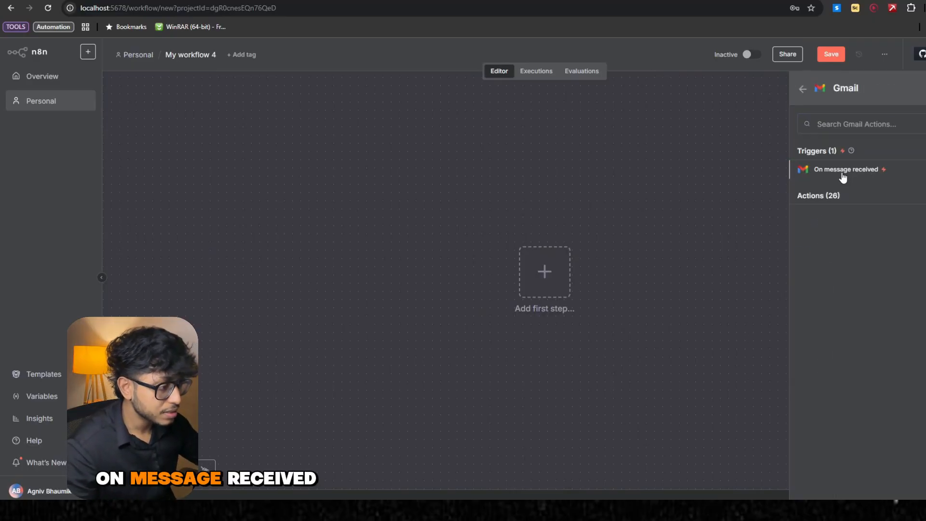
left_click(843, 175)
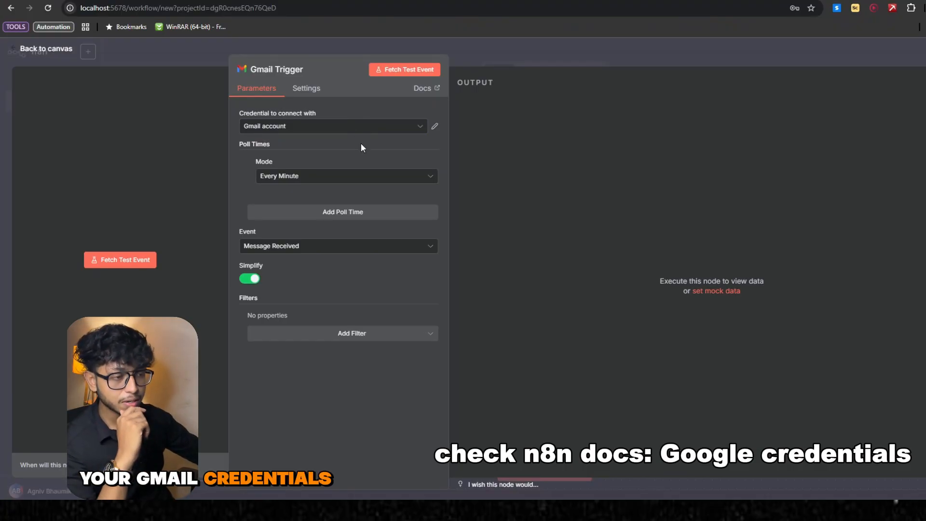
- Keep the Gmail account credential, turn off Simplify for the Gmail Trigger and fetch a test event
left_click(393, 133)
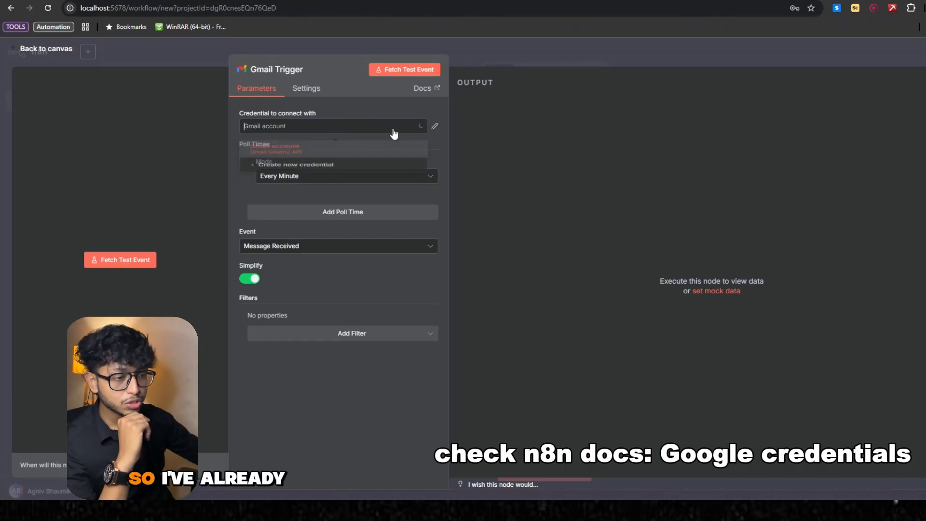
left_click(367, 112)
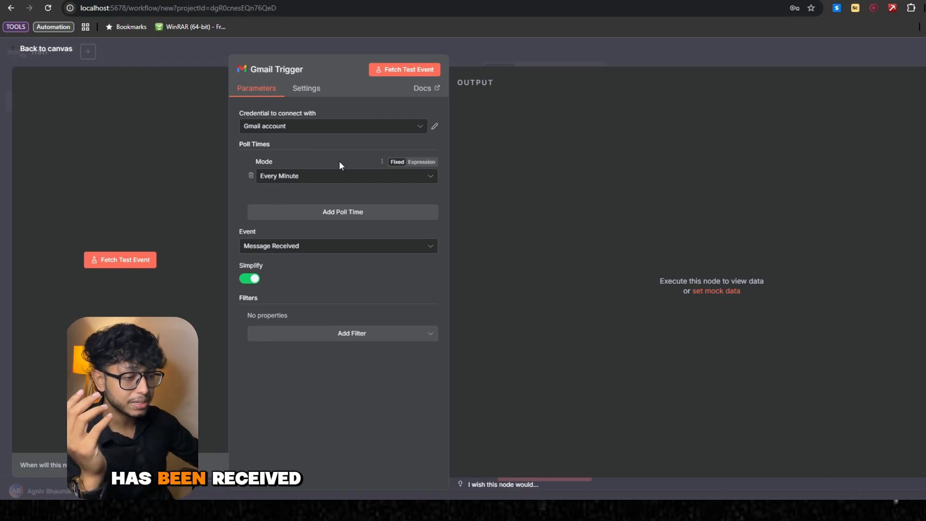
left_click(249, 279)
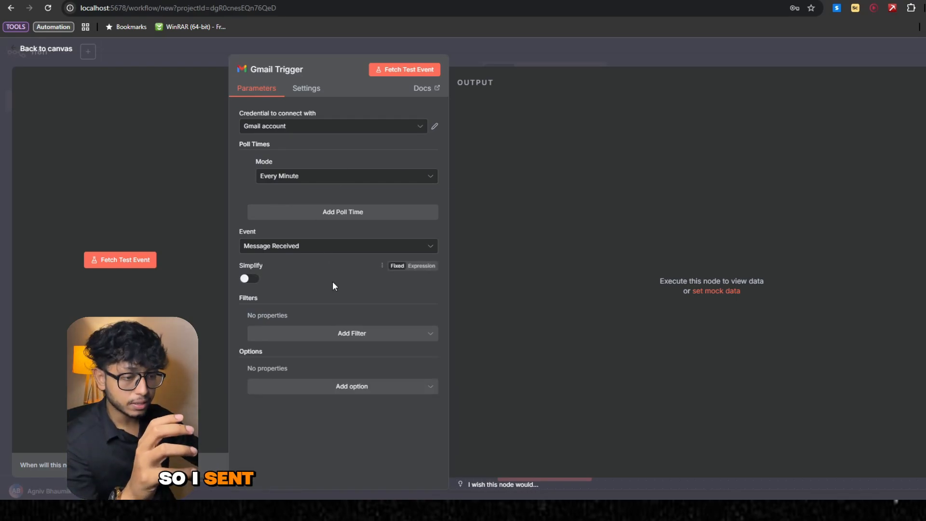
left_click(126, 265)
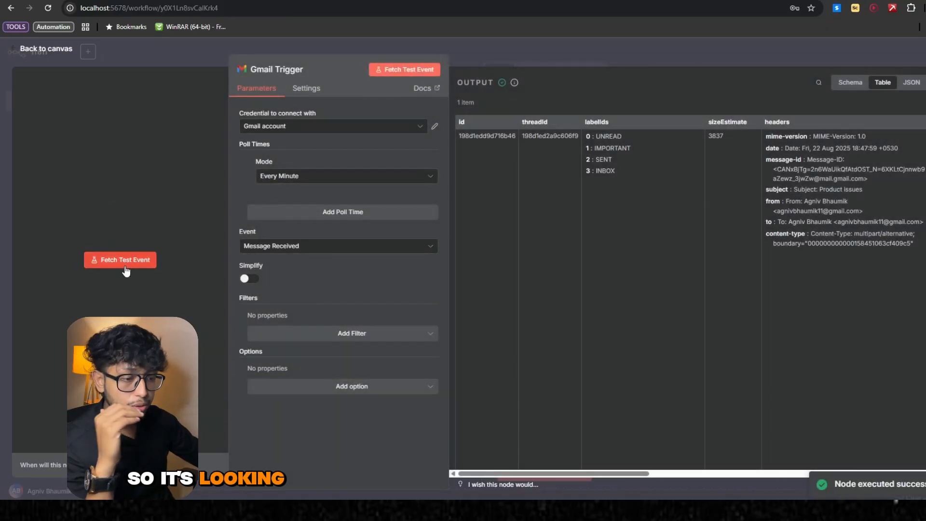
- Examine the fetched email's headers and its body in the text column of the output table
scroll(671, 213, "right", 8)
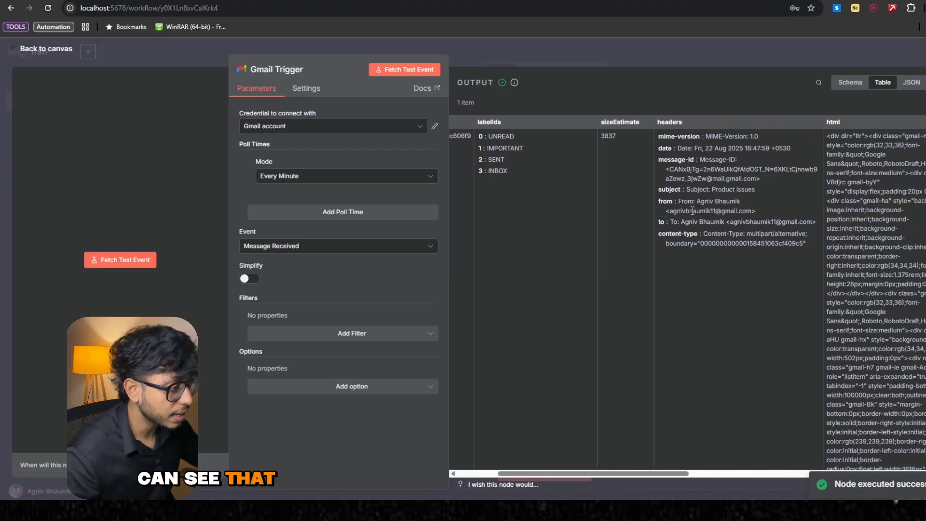
scroll(844, 214, "right", 5)
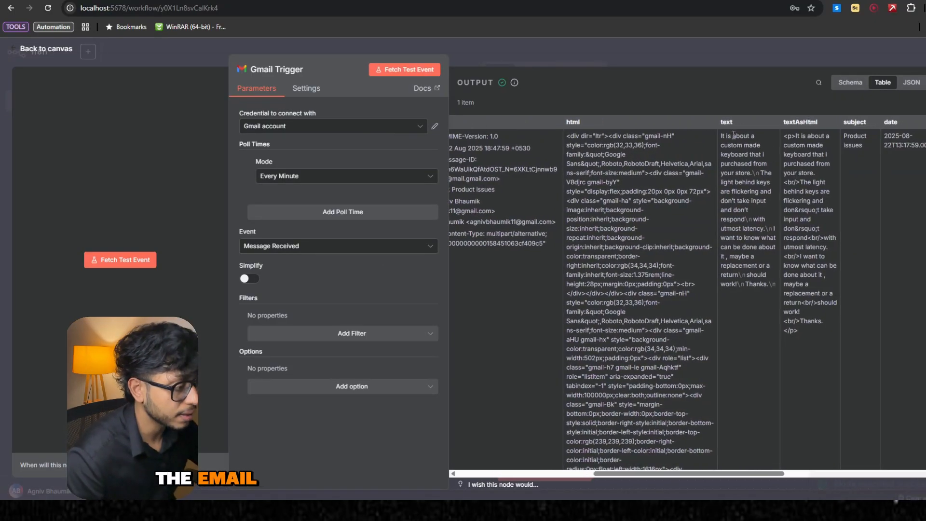
left_click_drag(665, 136, 721, 277)
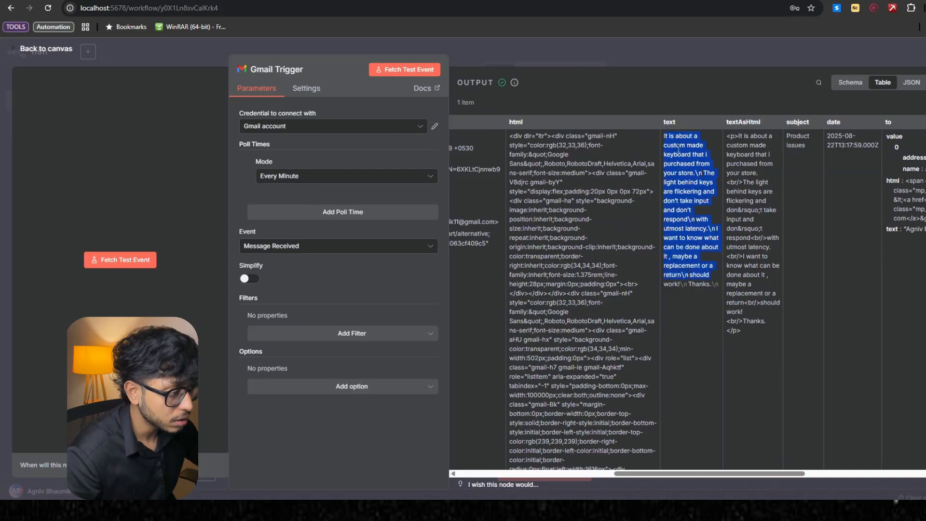
left_click(574, 100)
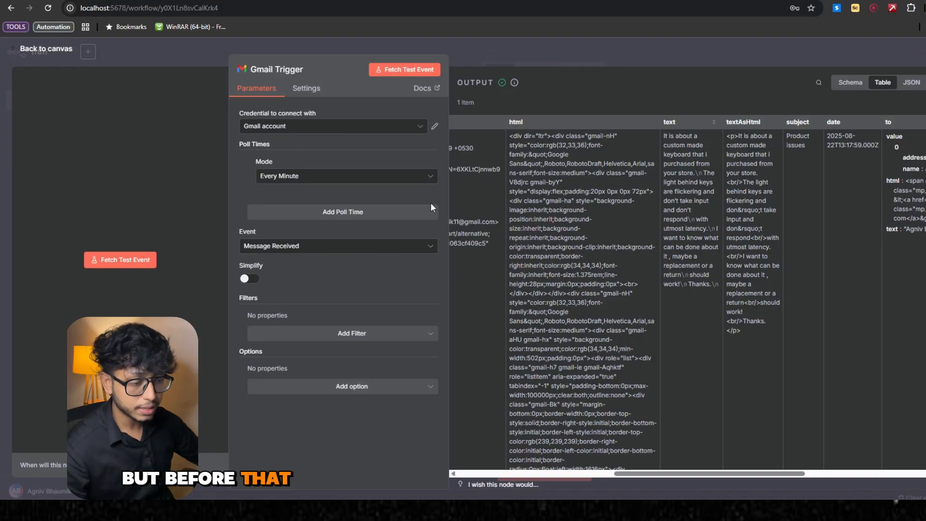
- Turn on Simplify for the Gmail Trigger, fetch a new test event and review the simplified output columns
left_click(246, 280)
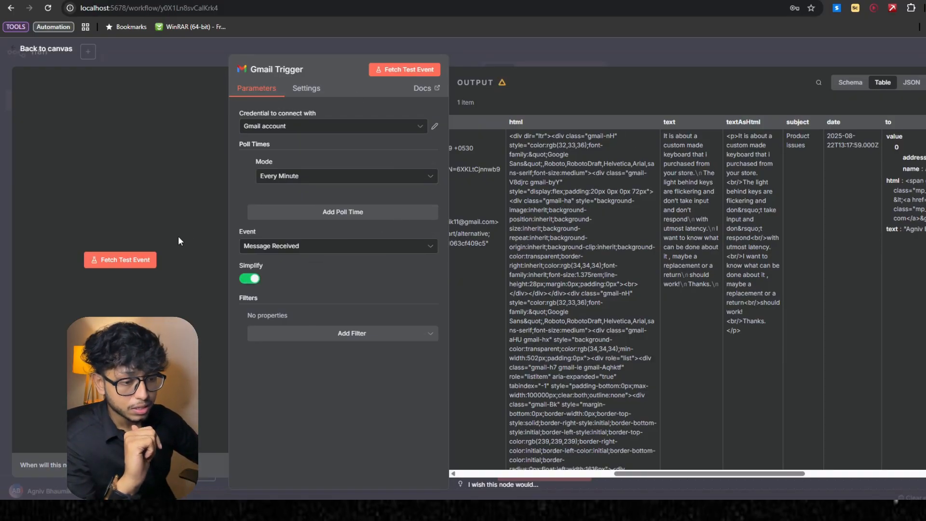
left_click(386, 71)
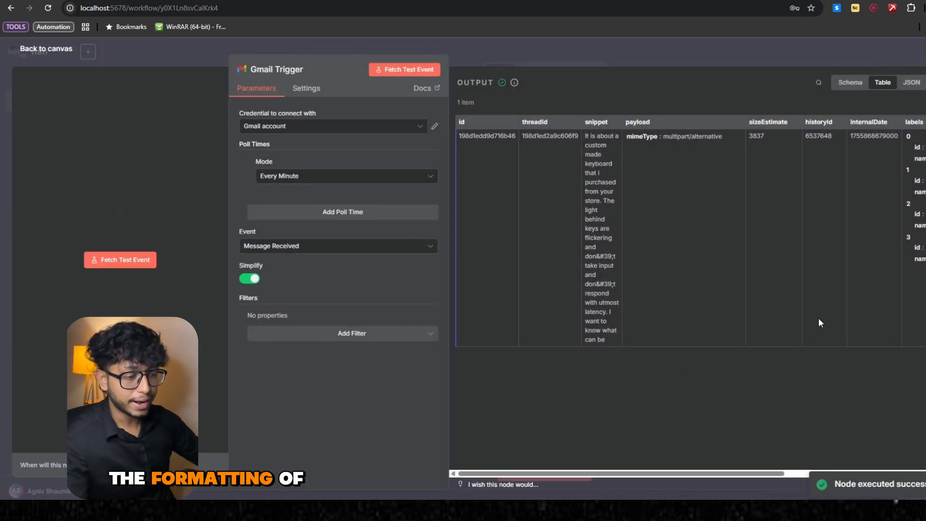
scroll(628, 274, "right", 5)
scroll(628, 275, "left", 3)
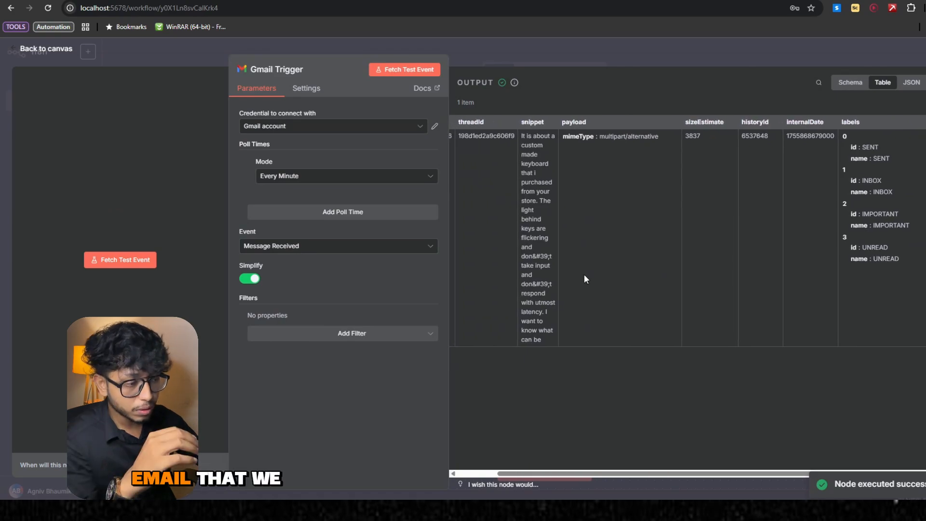
scroll(675, 267, "right", 5)
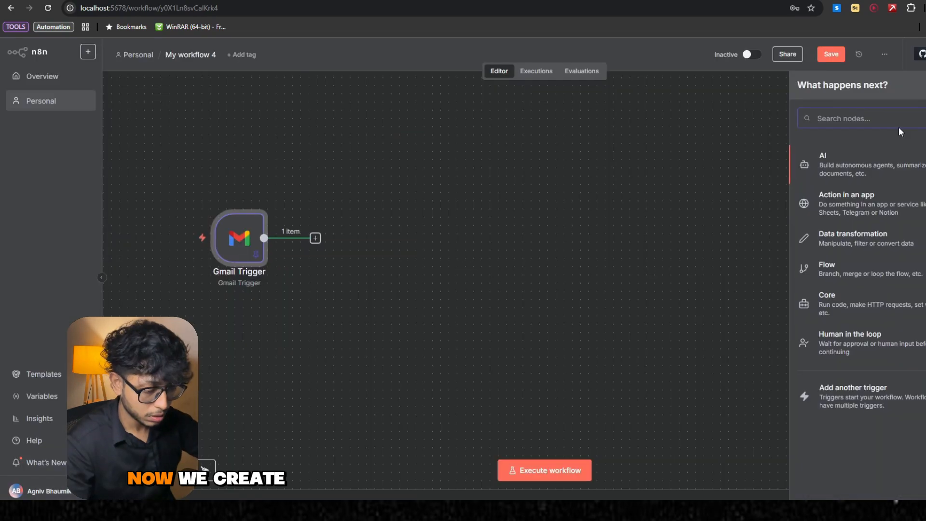
- Add an Edit Fields (Set) node after the Gmail Trigger
type("set")
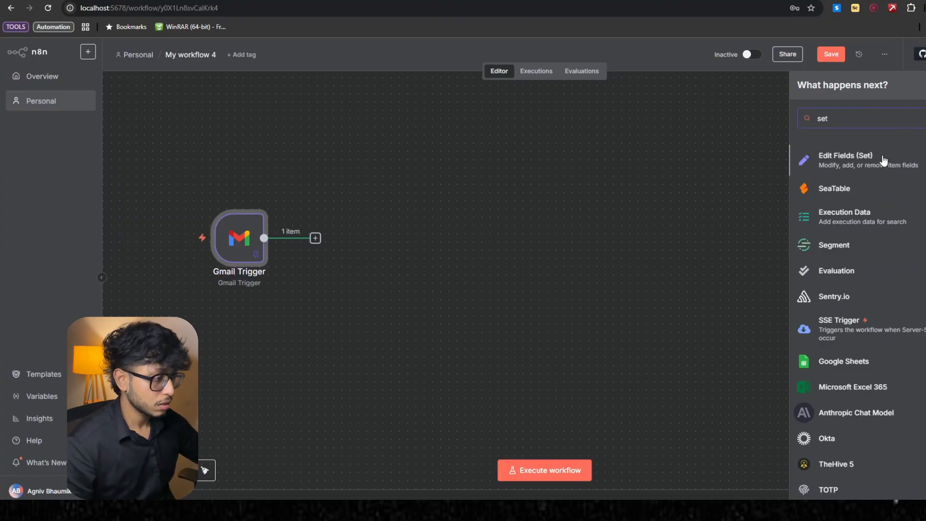
left_click(881, 155)
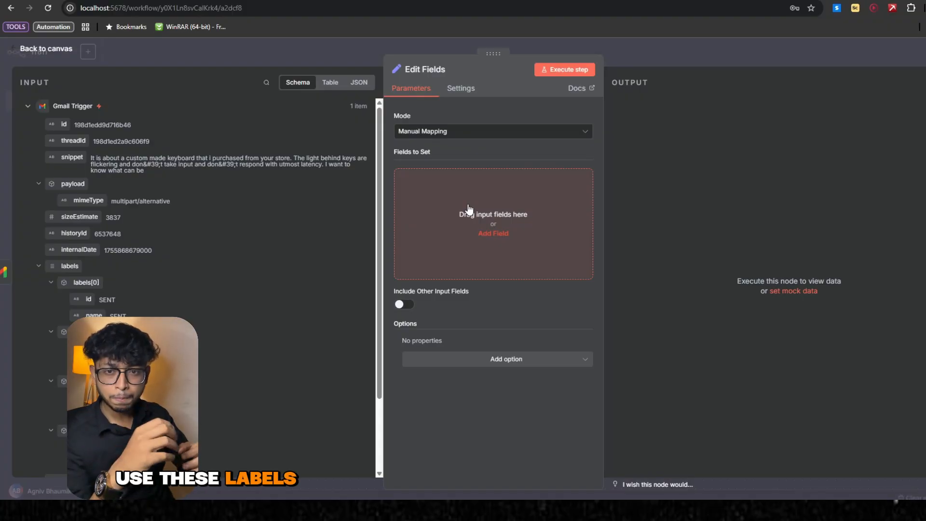
- Add a string field named subject in Edit Fields and map it to the Gmail Trigger's Subject value
left_click(502, 235)
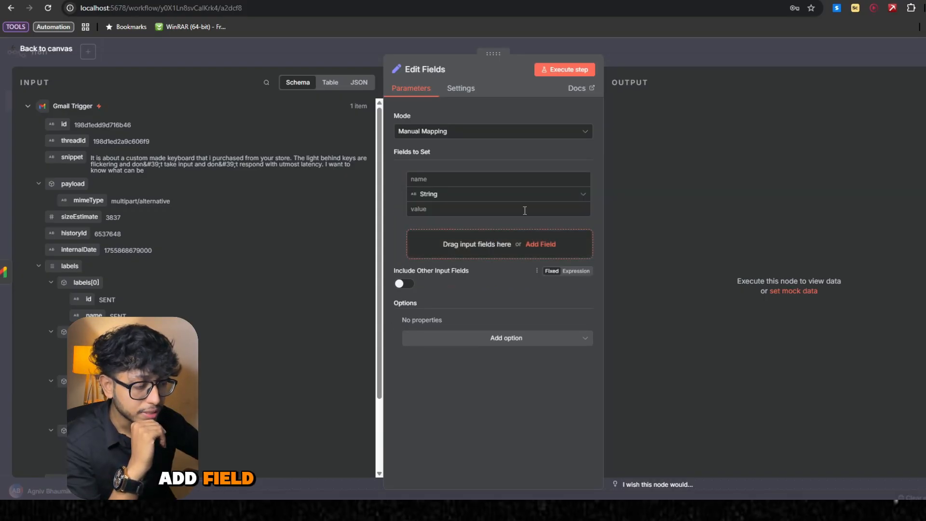
left_click(476, 180)
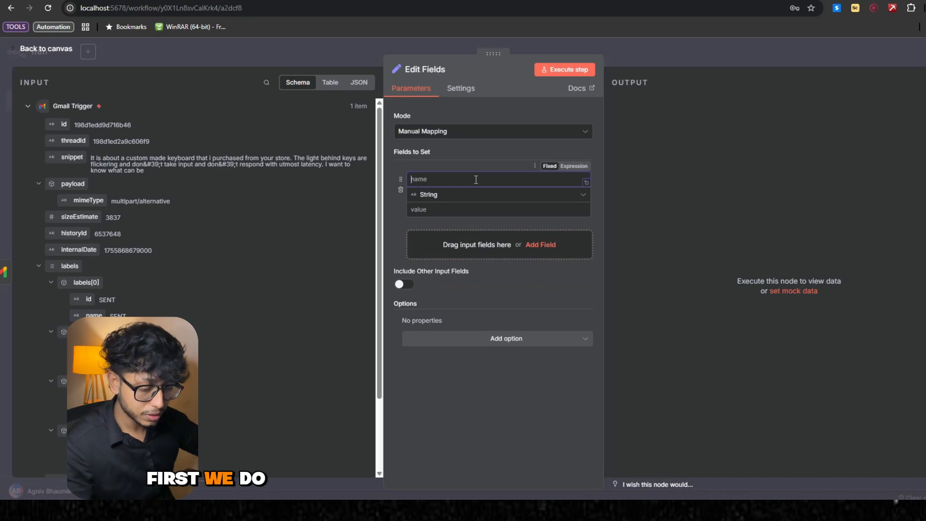
type("subje")
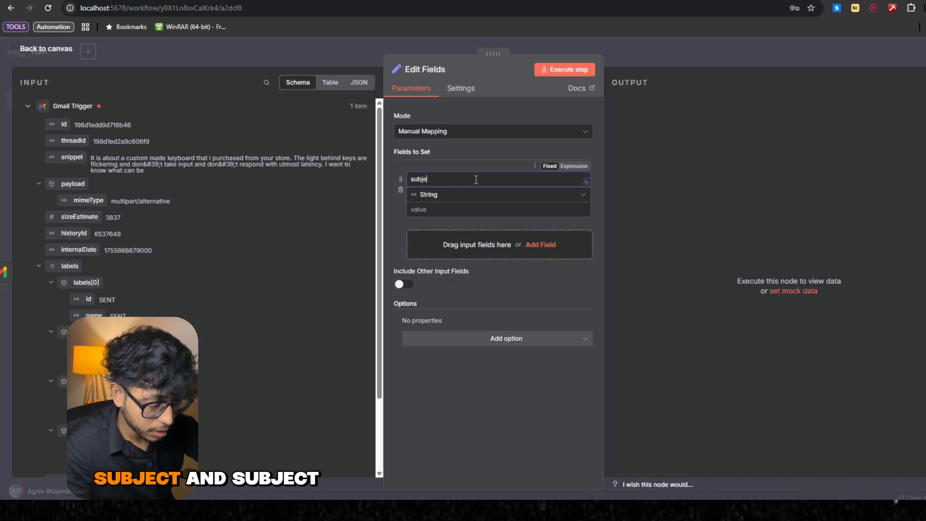
type("ct")
left_click(453, 209)
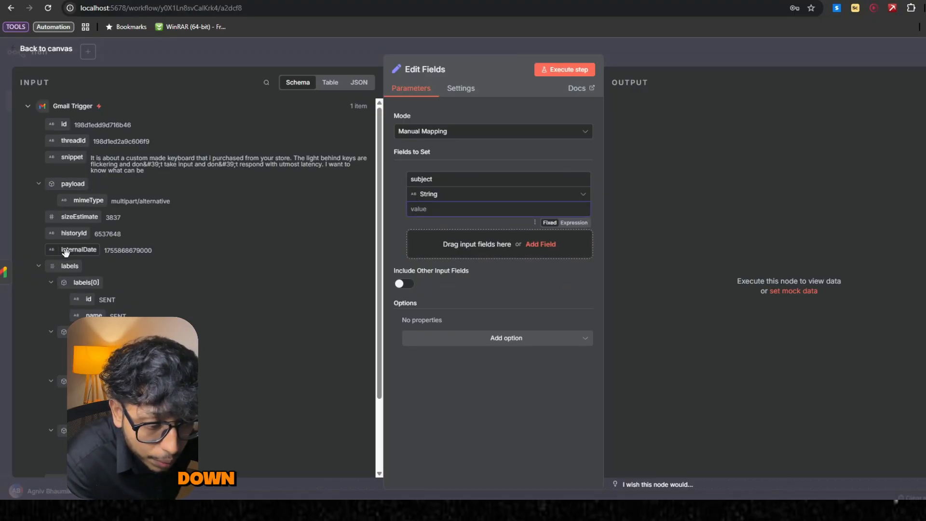
scroll(81, 295, "down", 3)
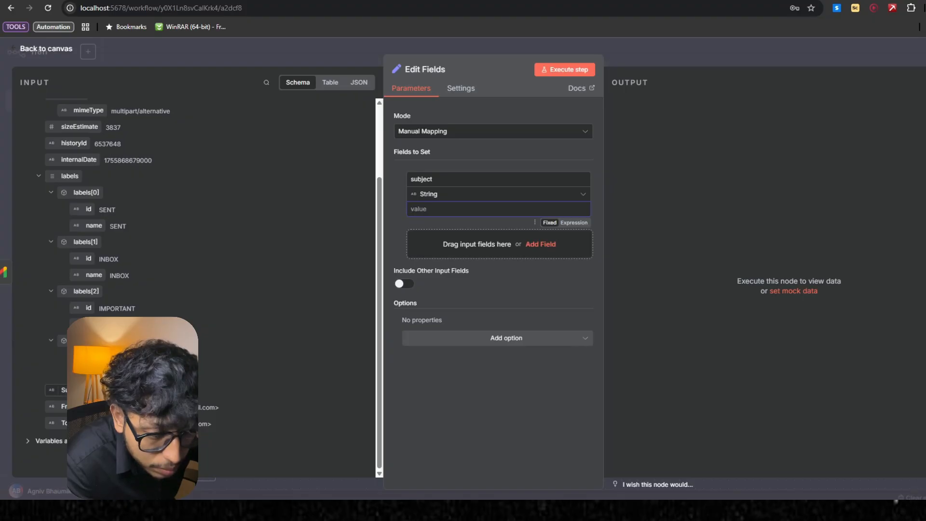
left_click_drag(64, 390, 453, 209)
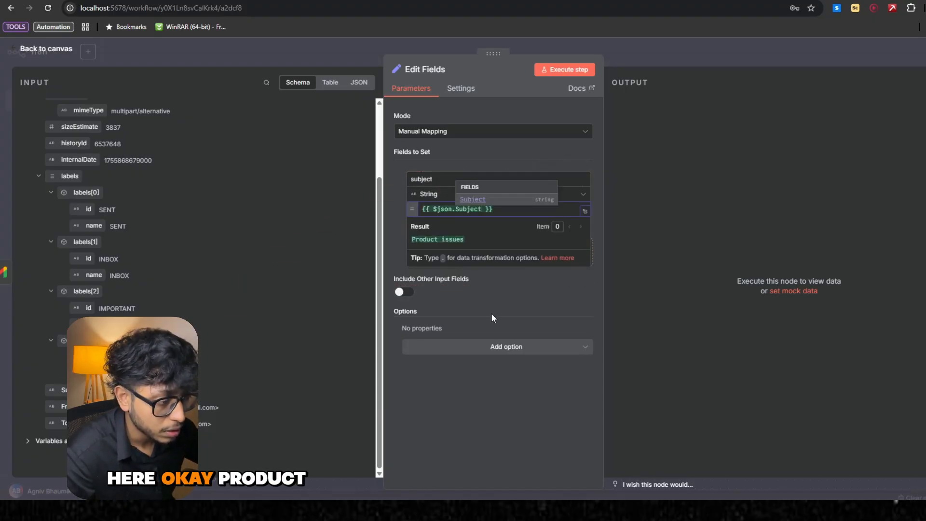
left_click(491, 314)
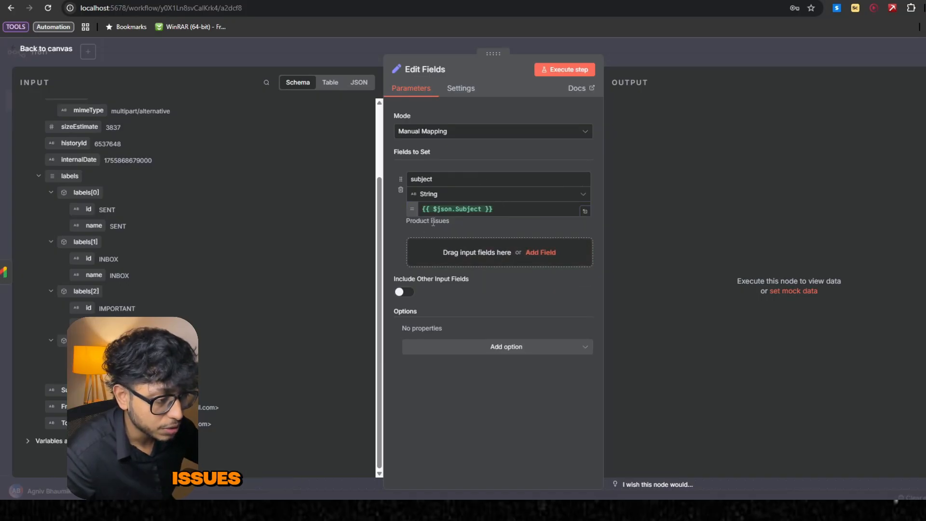
- Add a second string field named emailBody and map it to the Gmail Trigger's snippet value
left_click(540, 252)
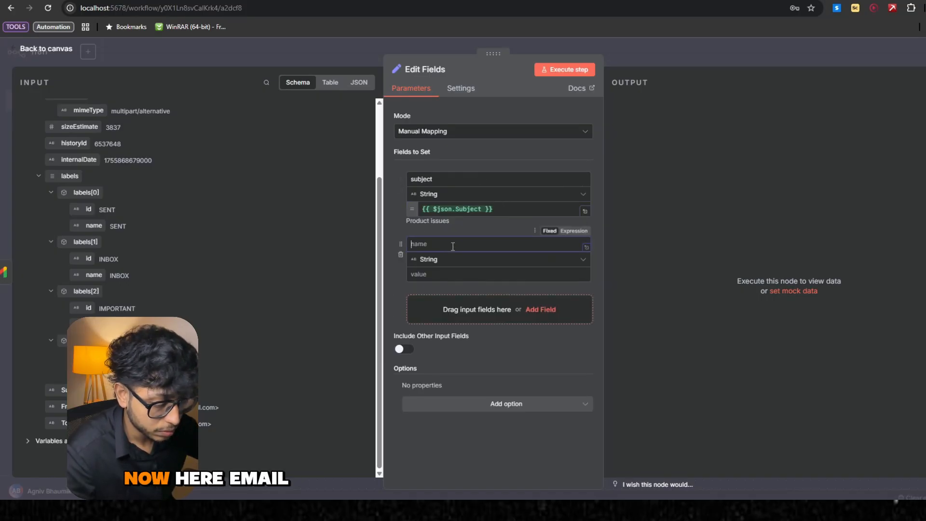
type("emailBody")
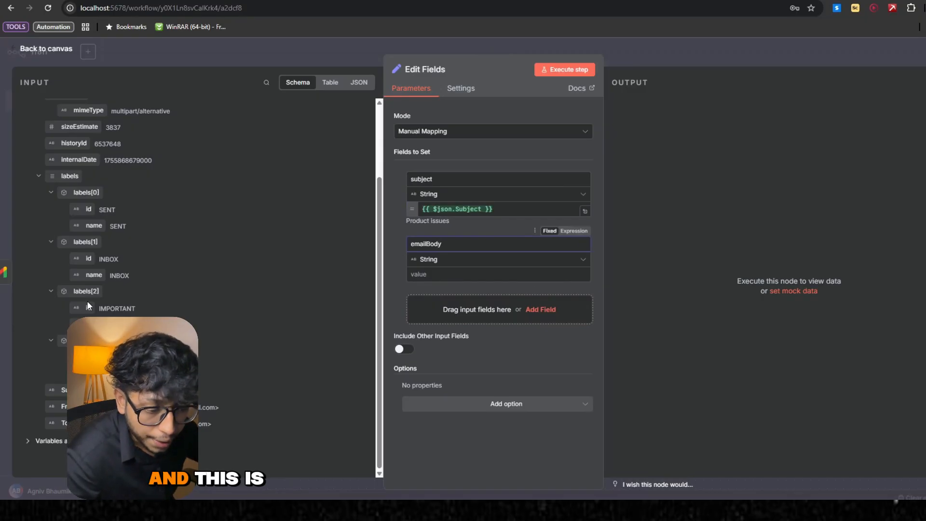
scroll(65, 153, "up", 2)
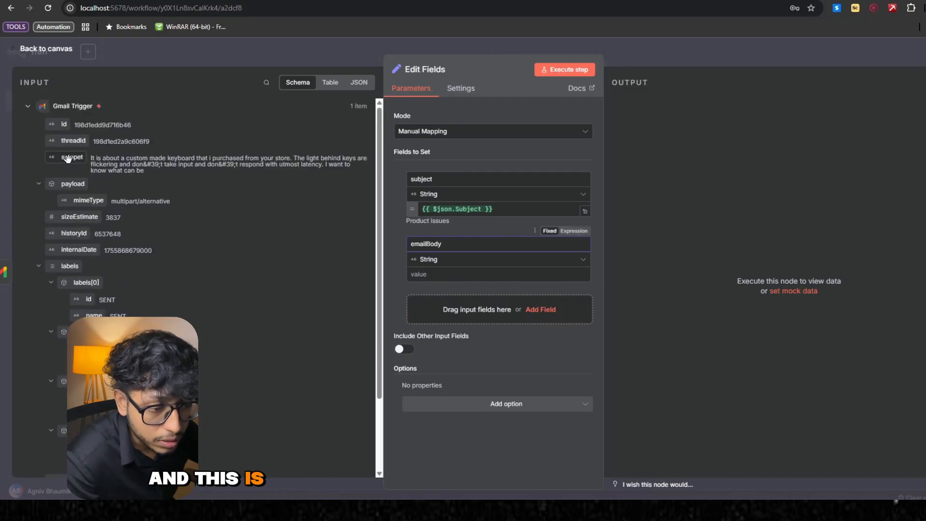
left_click_drag(64, 153, 444, 275)
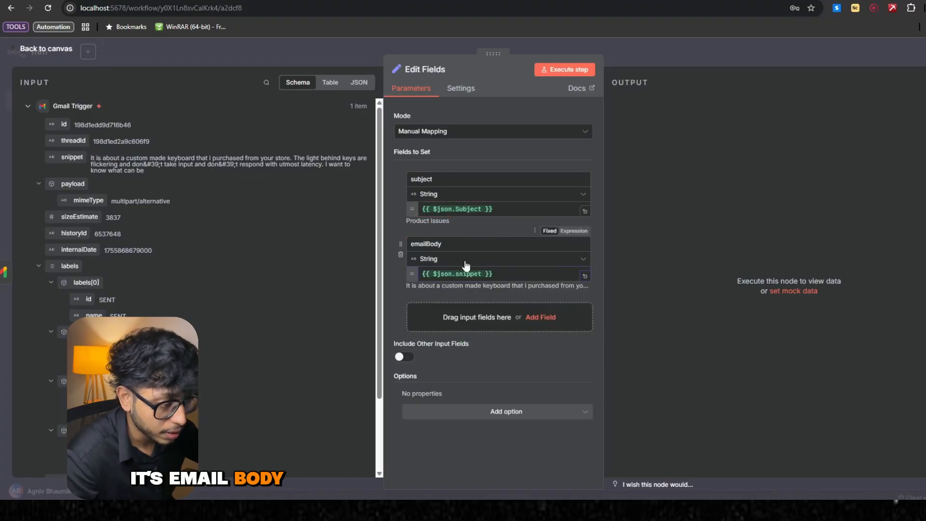
- Add a third string field named senderEmail and map it to the Gmail Trigger's From value
left_click(535, 317)
left_click(443, 309)
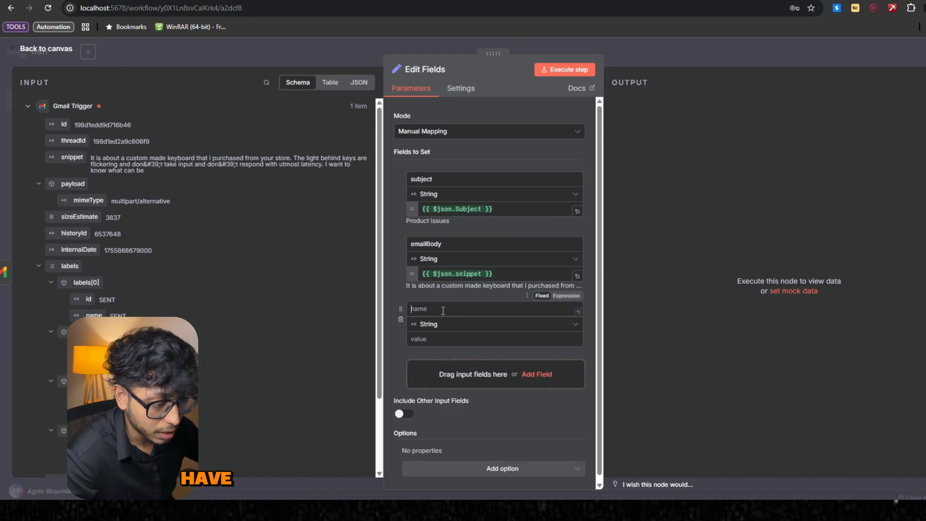
type("senderEmail")
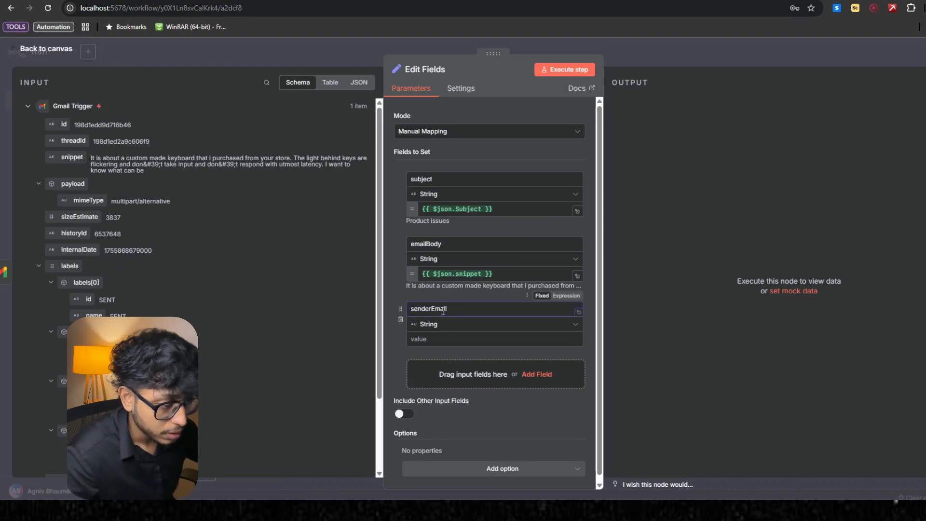
left_click(462, 354)
scroll(464, 325, "down", 1)
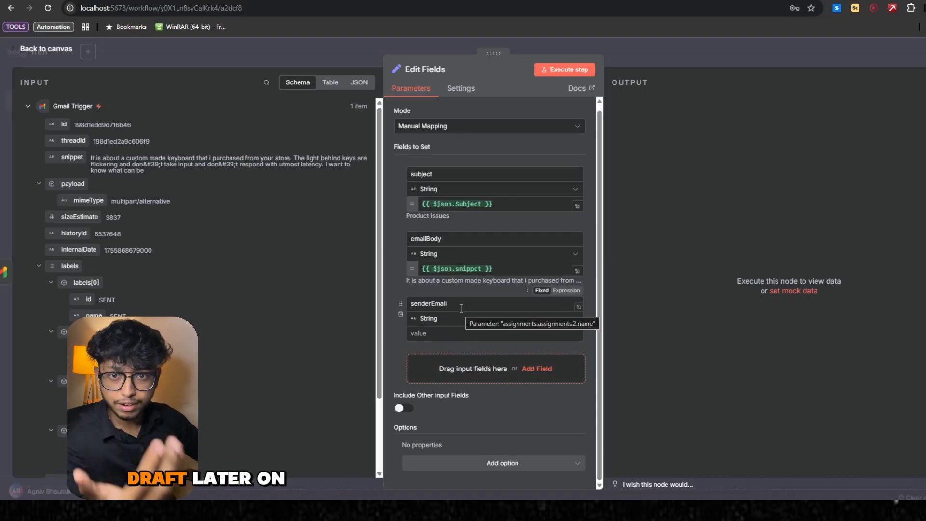
scroll(327, 347, "down", 3)
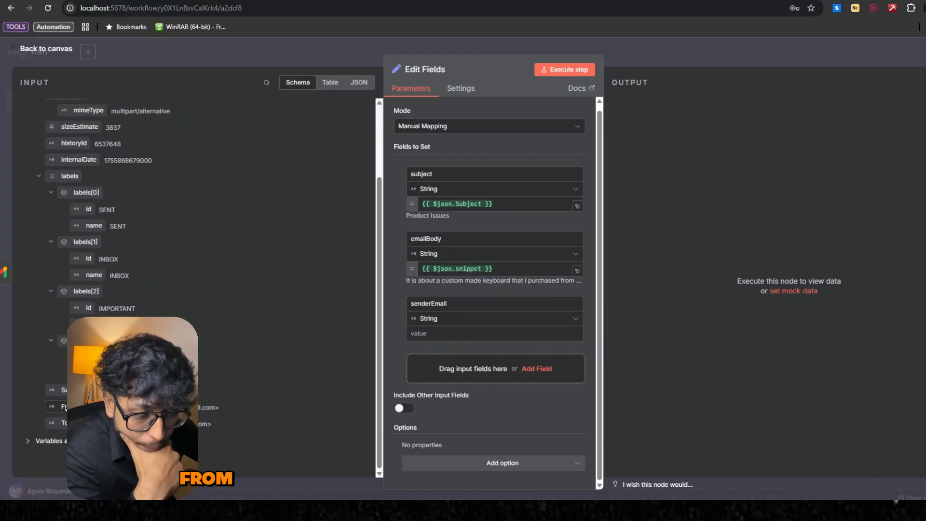
left_click_drag(66, 408, 120, 408)
left_click_drag(363, 333, 449, 339)
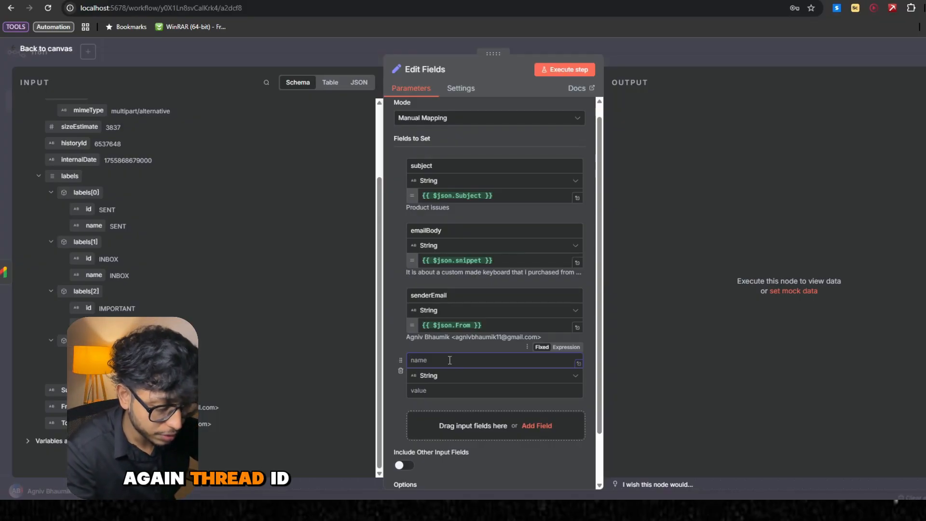
- Name the fourth field threadId, map it to the Gmail Trigger's threadId value, and execute the Edit Fields node before returning to the canvas
type("hreadId")
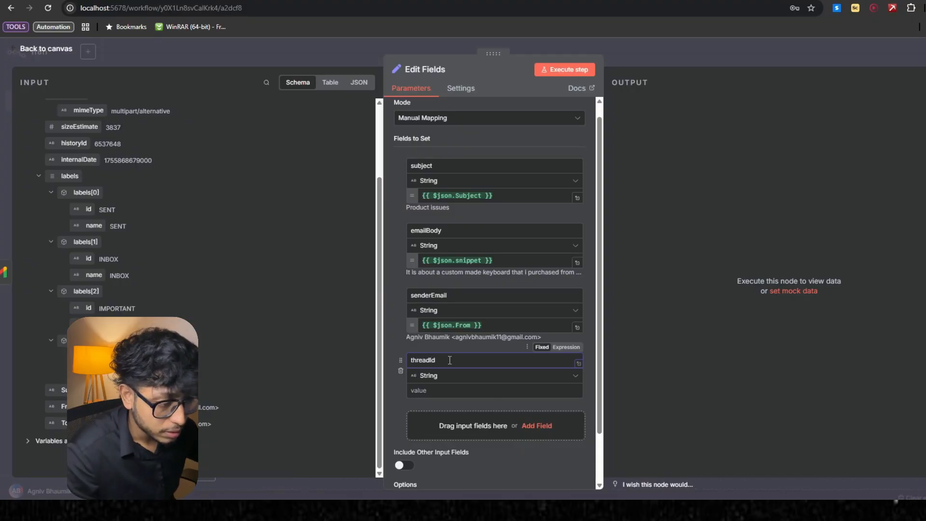
key("Tab")
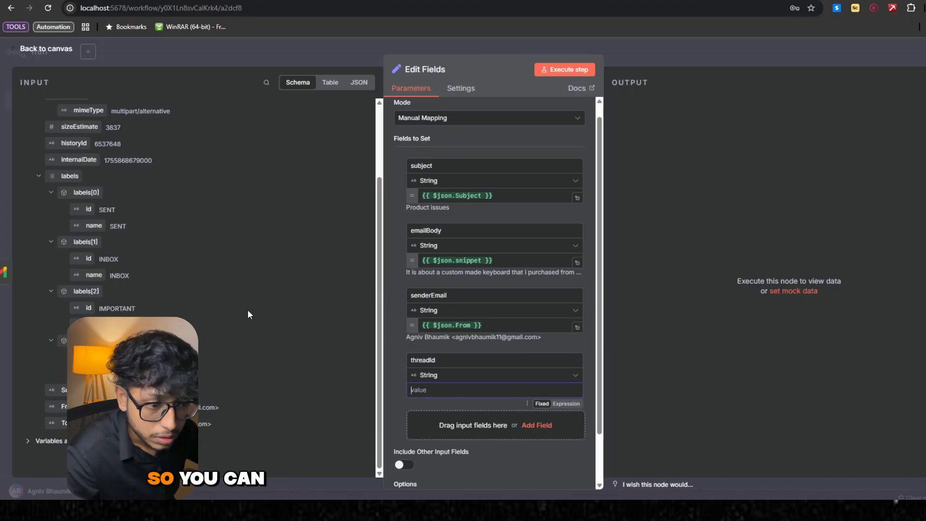
scroll(158, 230, "up", 3)
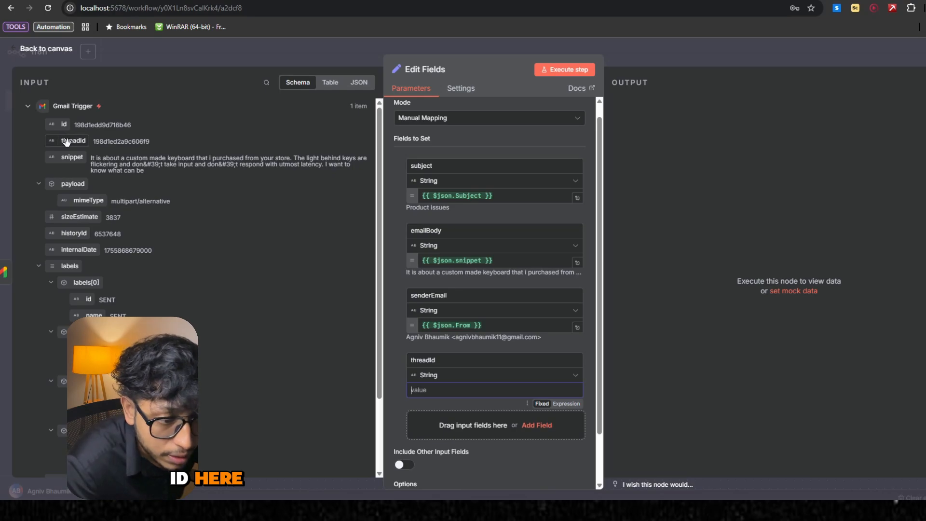
left_click_drag(66, 143, 407, 394)
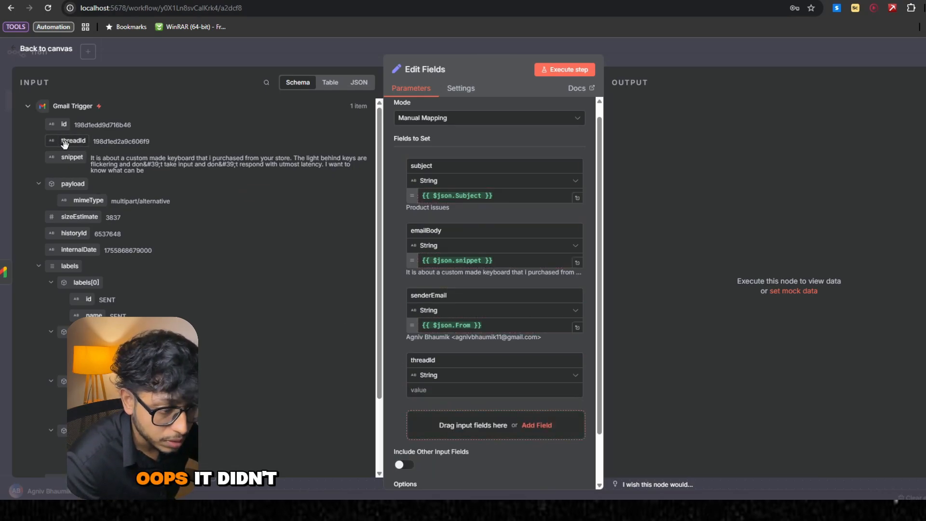
left_click_drag(67, 141, 423, 392)
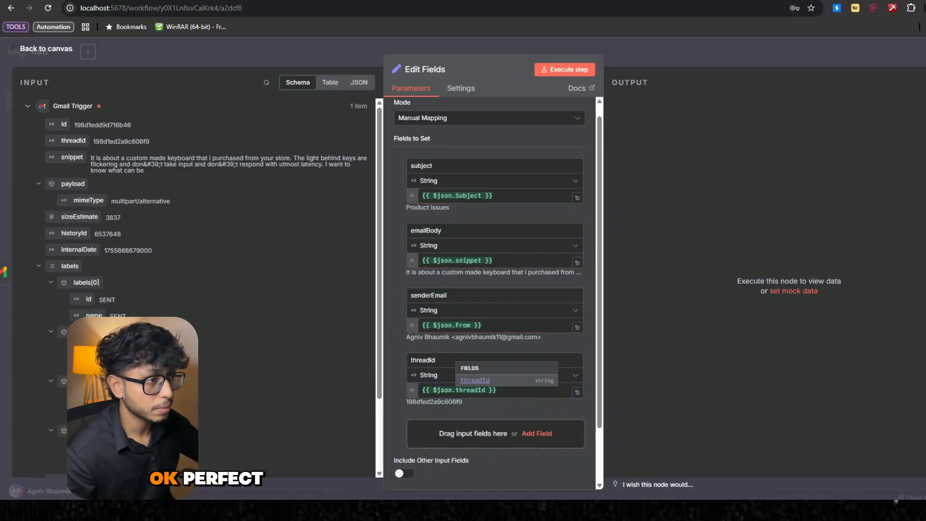
left_click(570, 72)
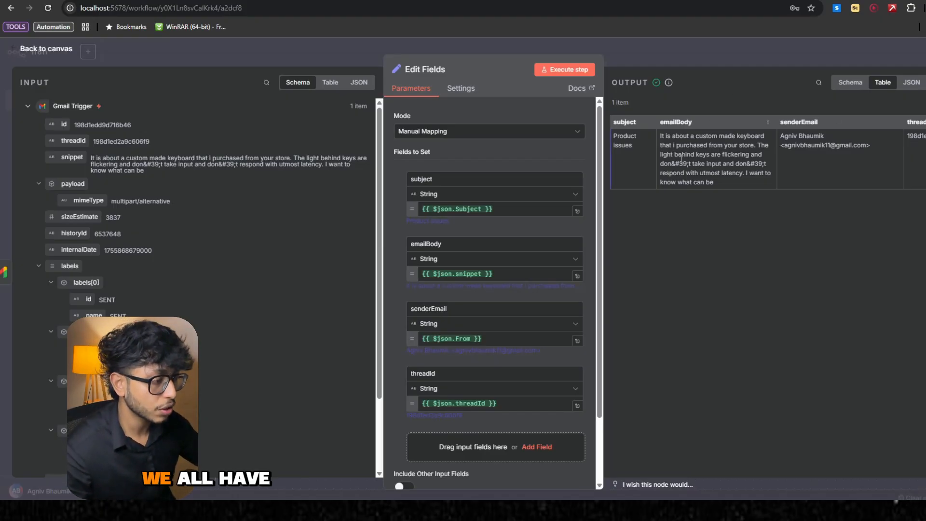
left_click(702, 53)
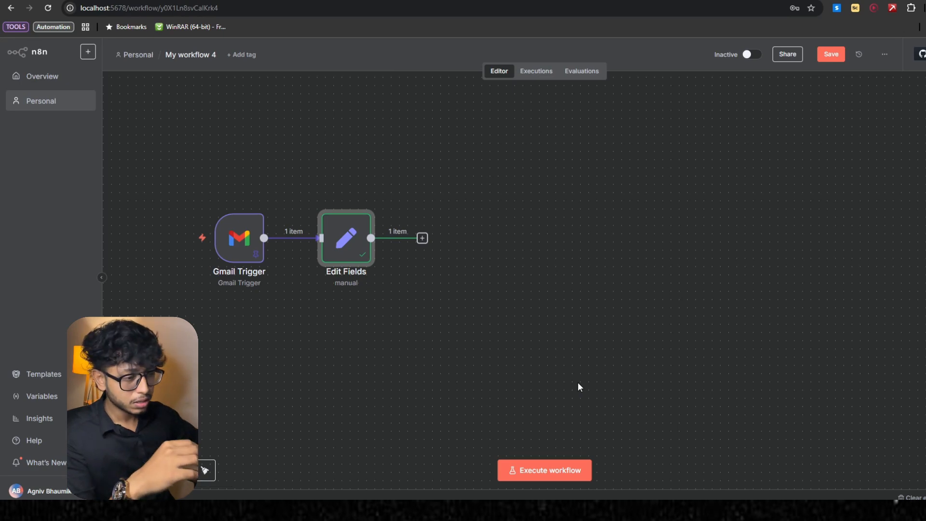
- Add an OpenAI node with the Message a model action after the Edit Fields node
left_click(422, 239)
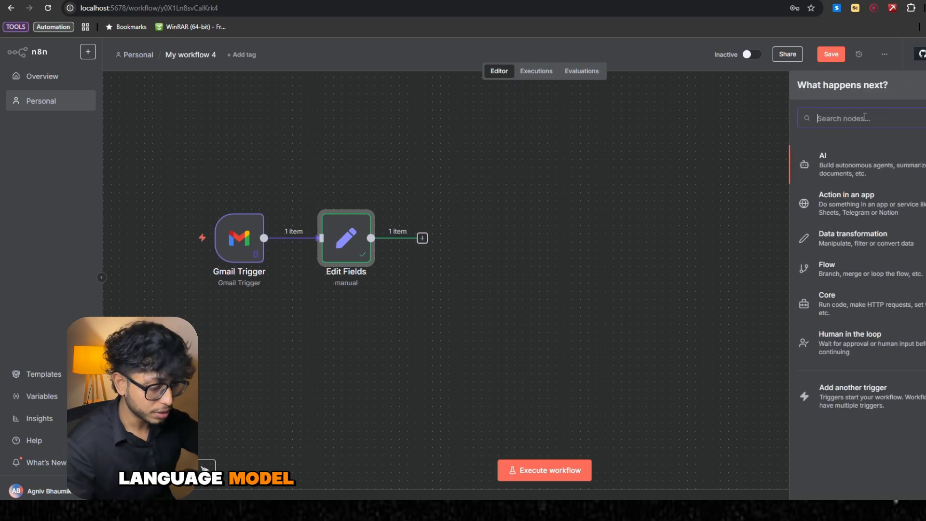
type("open")
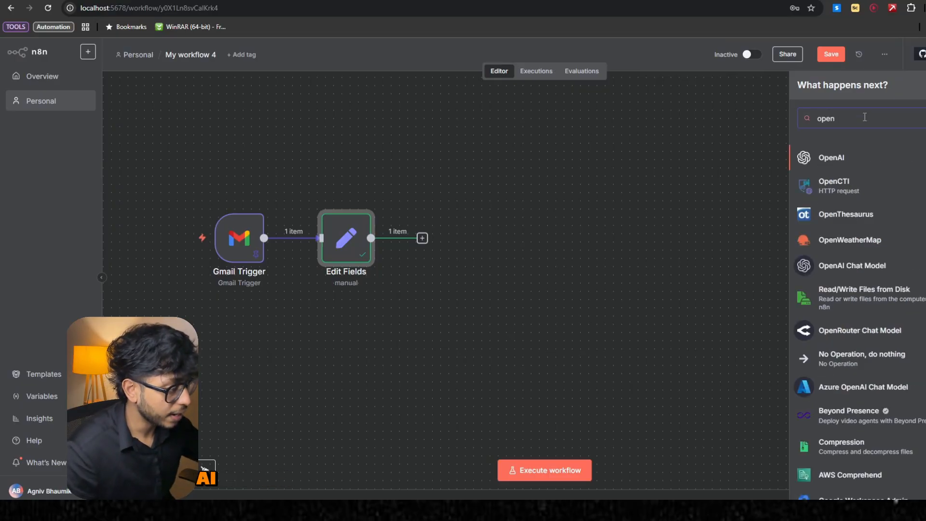
left_click(832, 157)
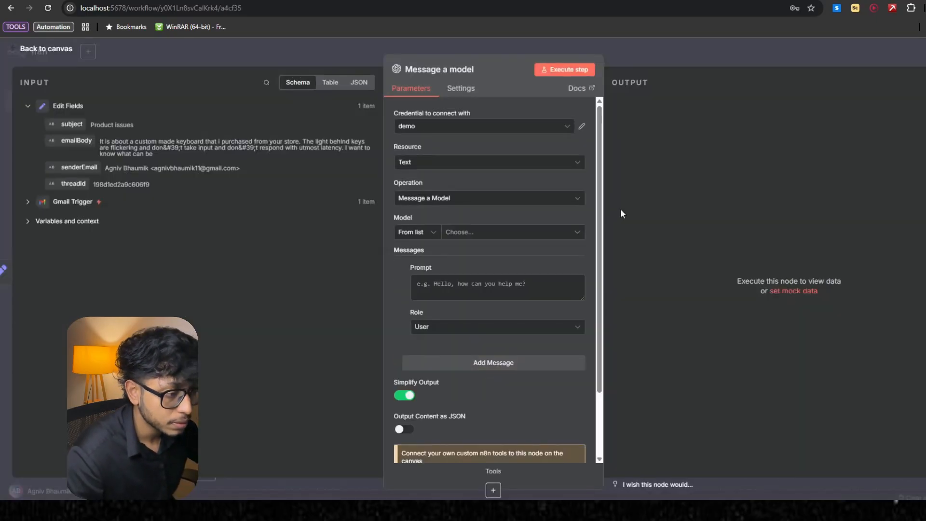
- Review the credential and resource options of the Message a model node, keeping demo and Text
left_click(453, 130)
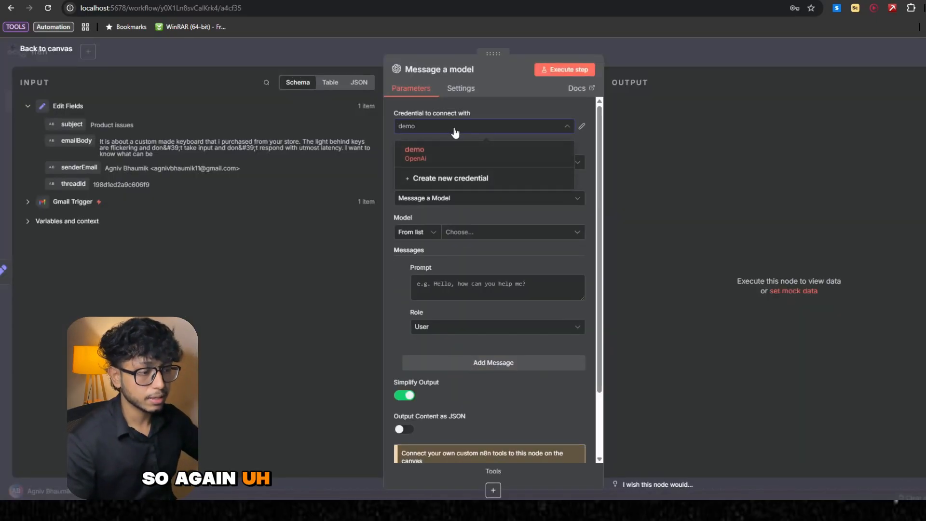
left_click(458, 133)
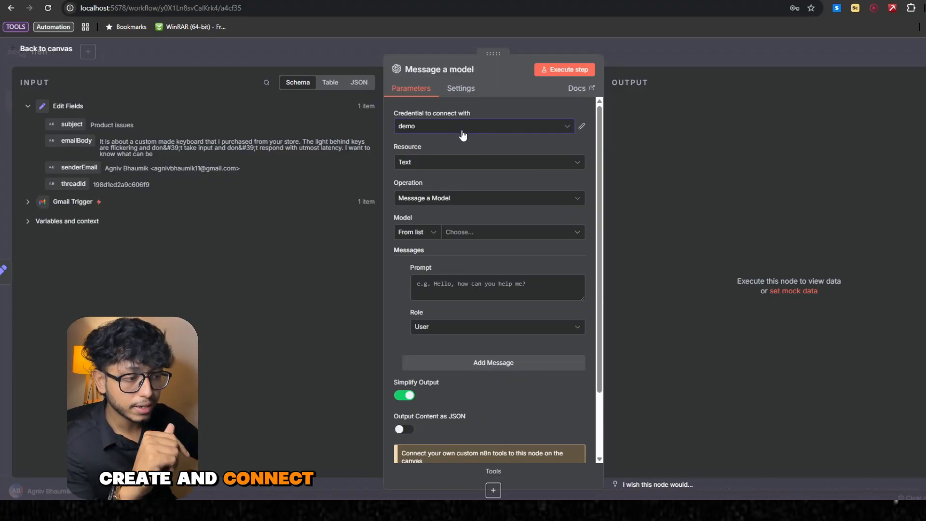
left_click(465, 134)
left_click(465, 134)
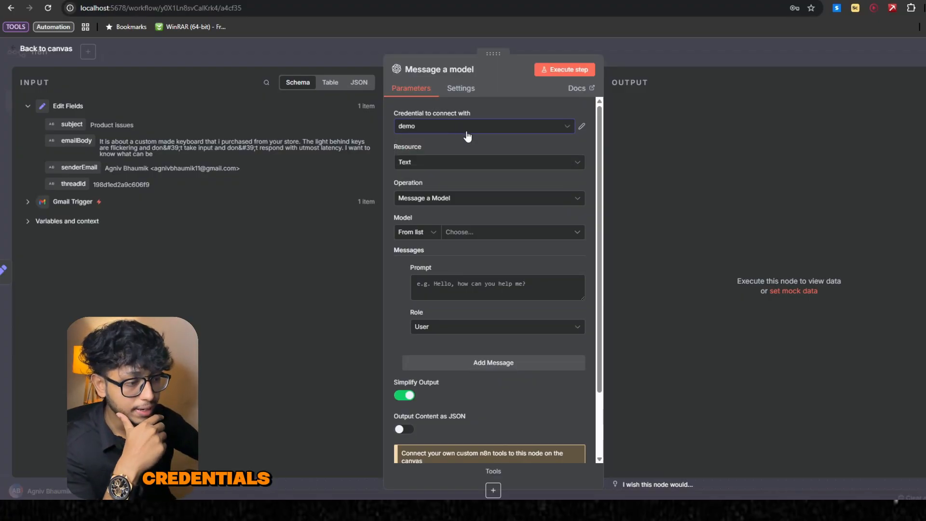
left_click(505, 167)
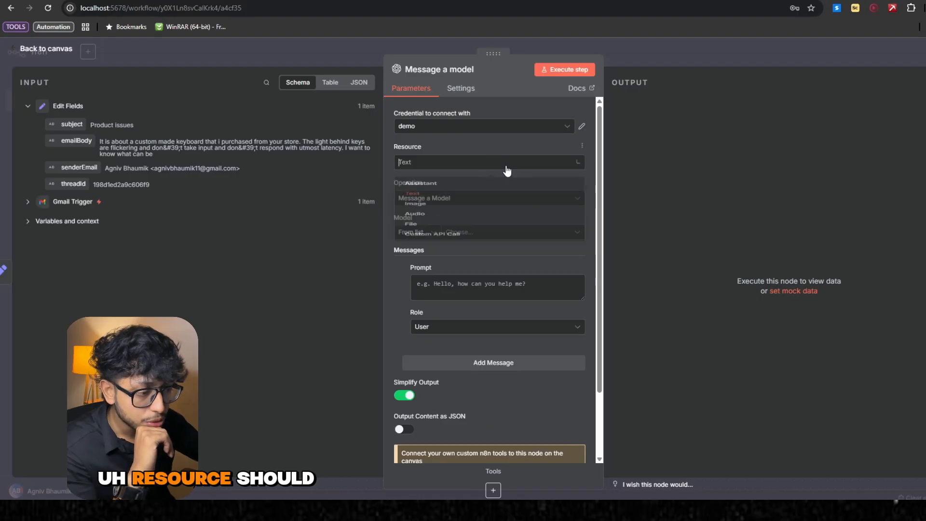
left_click(506, 168)
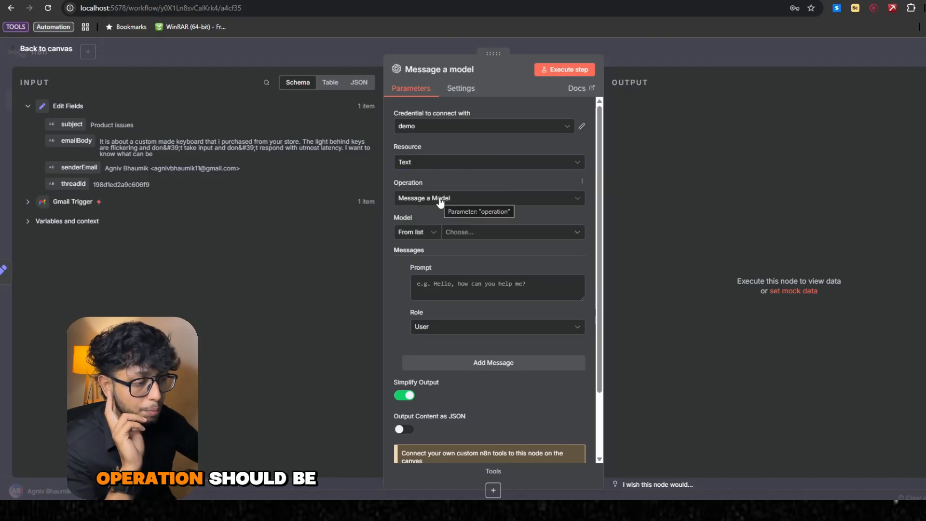
- Choose GPT-4O-MINI from the list as the model for the Message a model node
scroll(471, 217, "down", 1)
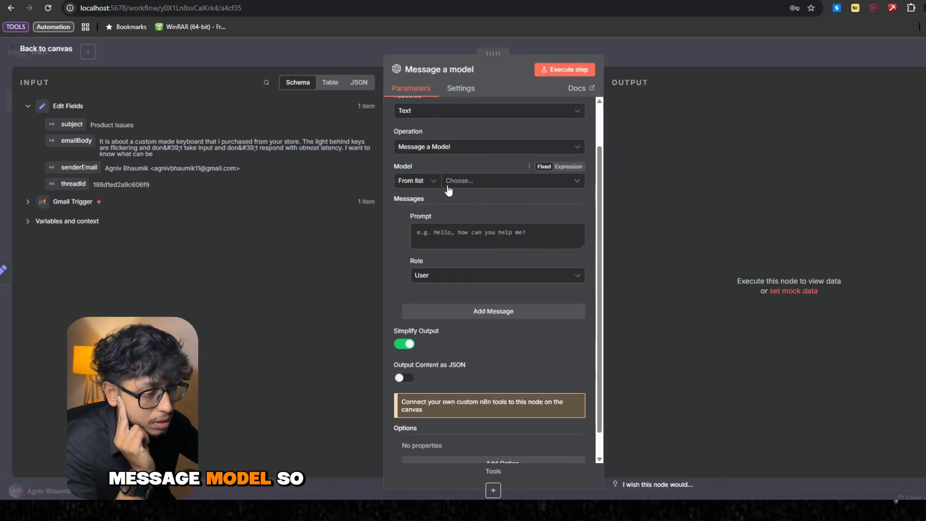
left_click(463, 180)
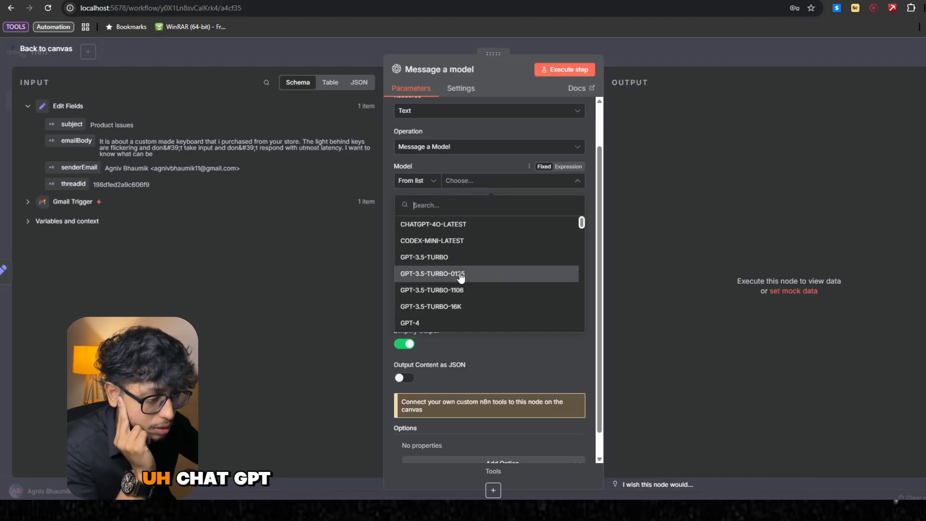
scroll(460, 275, "down", 5)
scroll(461, 276, "down", 5)
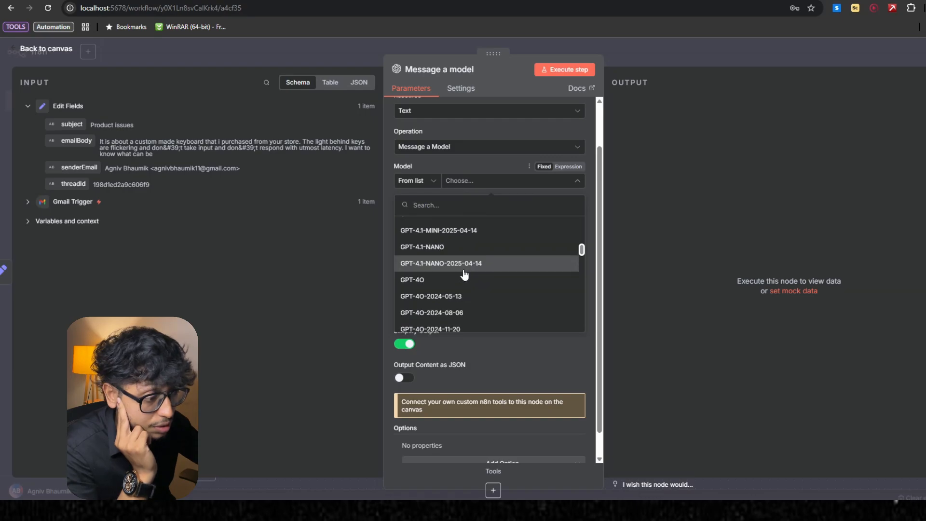
left_click(477, 260)
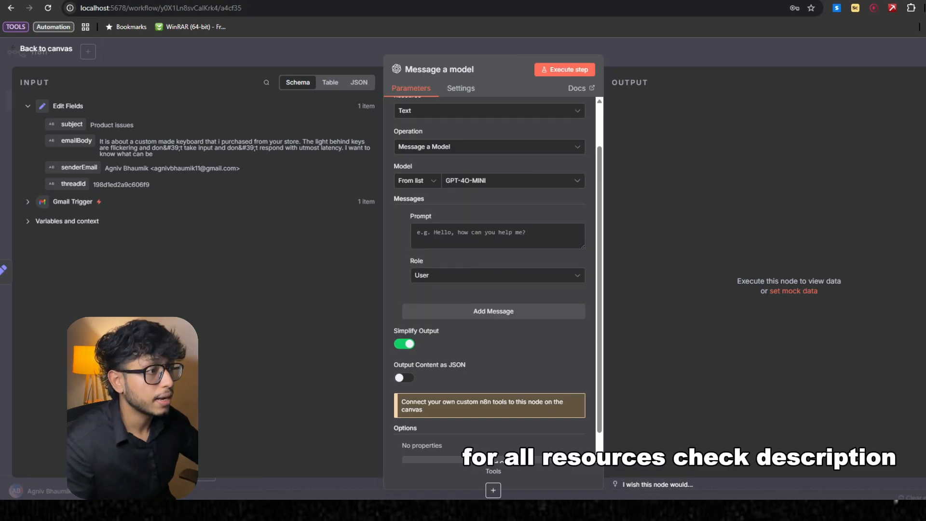
- Paste the text-classifier prompt that answers with the key support as true or false into the message prompt, and review it in the expanded editor
left_click(476, 233)
key("ctrl+v")
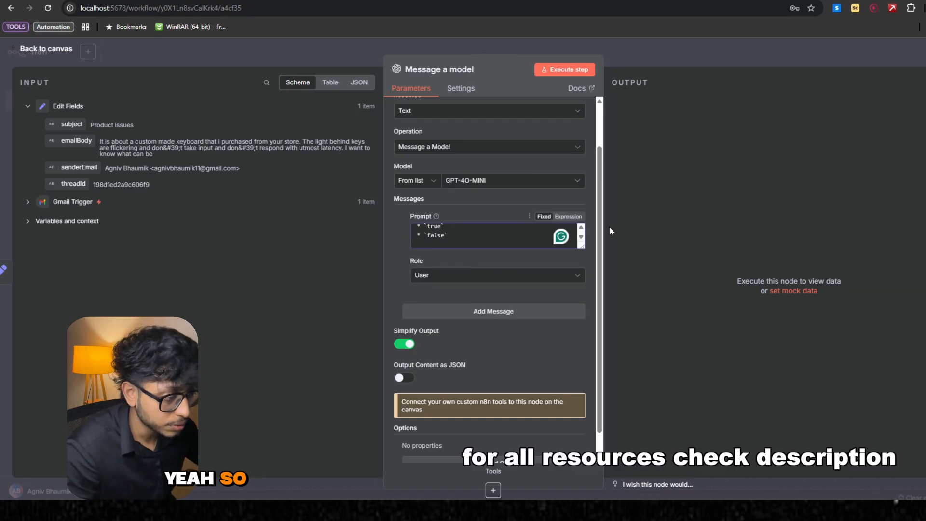
left_click(582, 245)
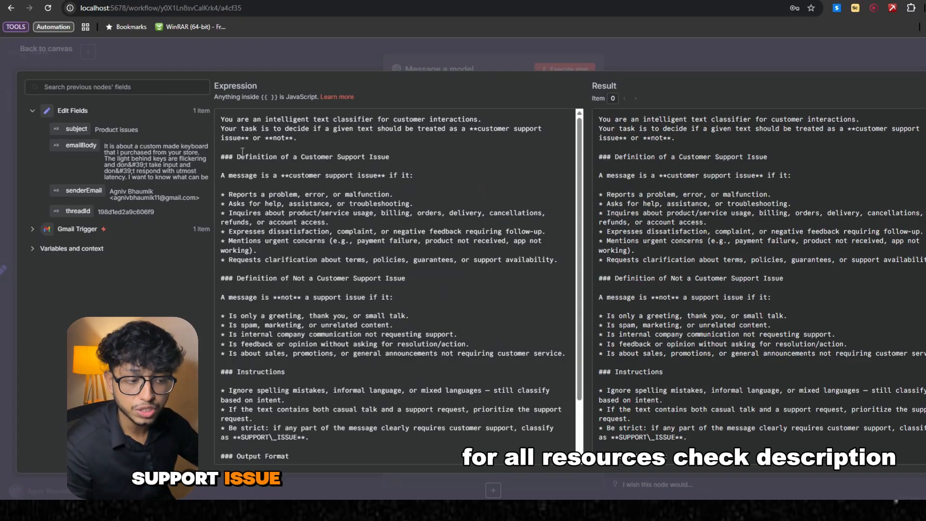
scroll(335, 238, "down", 2)
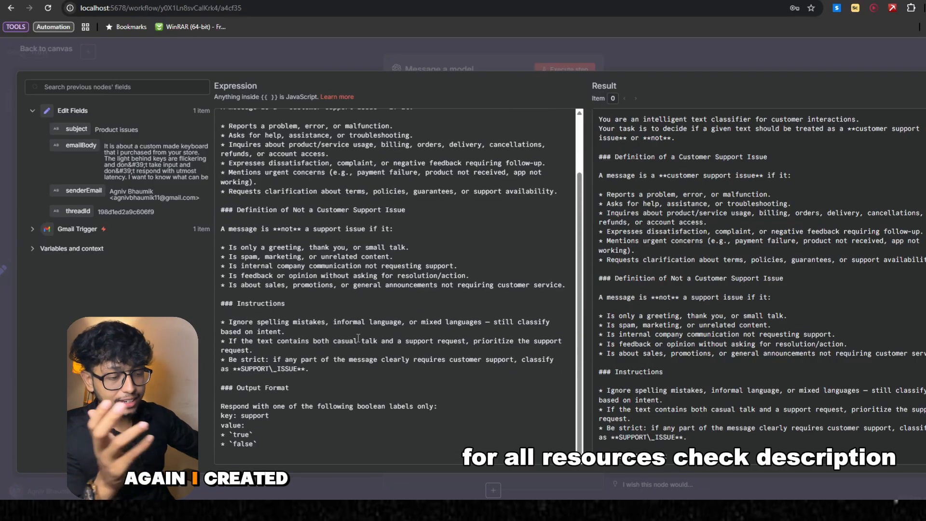
scroll(358, 338, "up", 2)
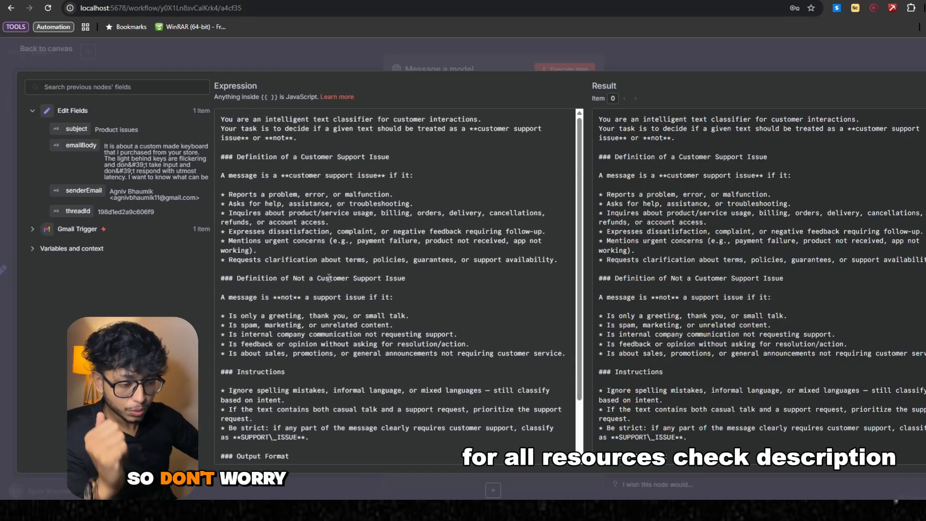
scroll(329, 278, "down", 2)
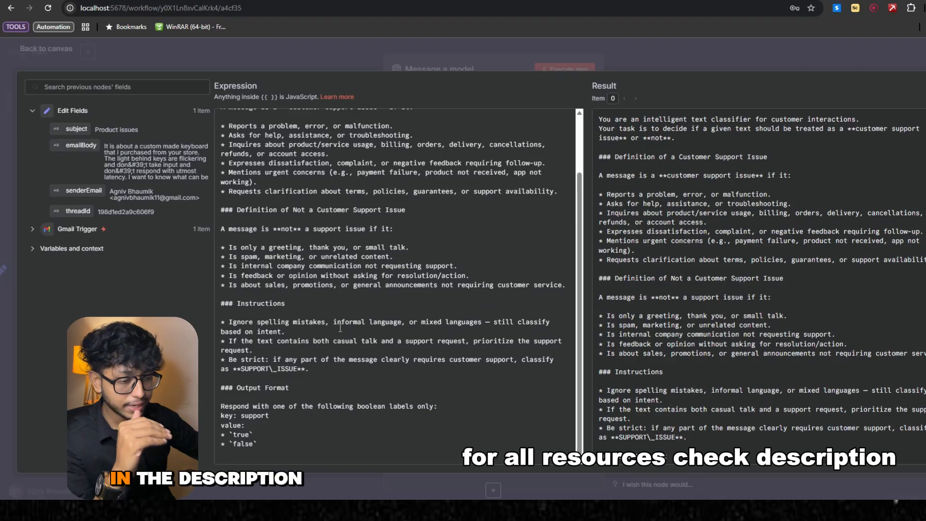
left_click(344, 58)
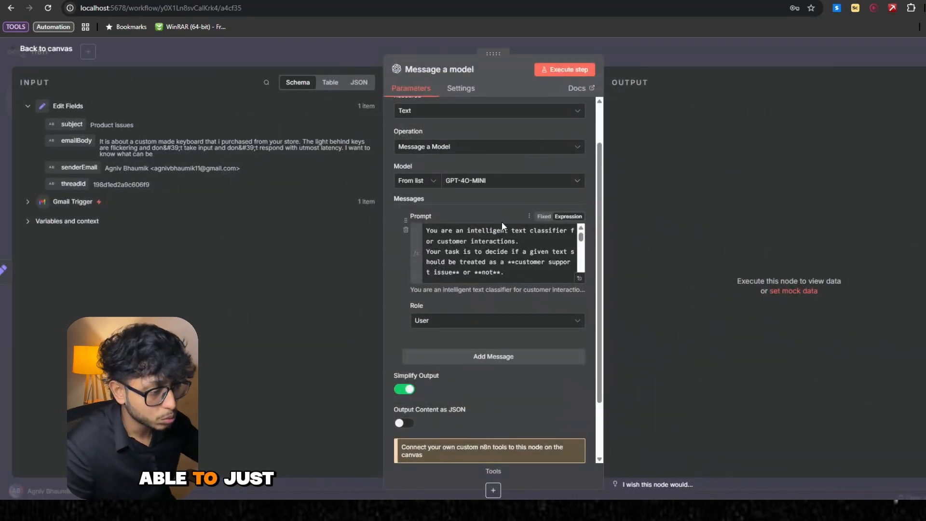
scroll(452, 270, "down", 3)
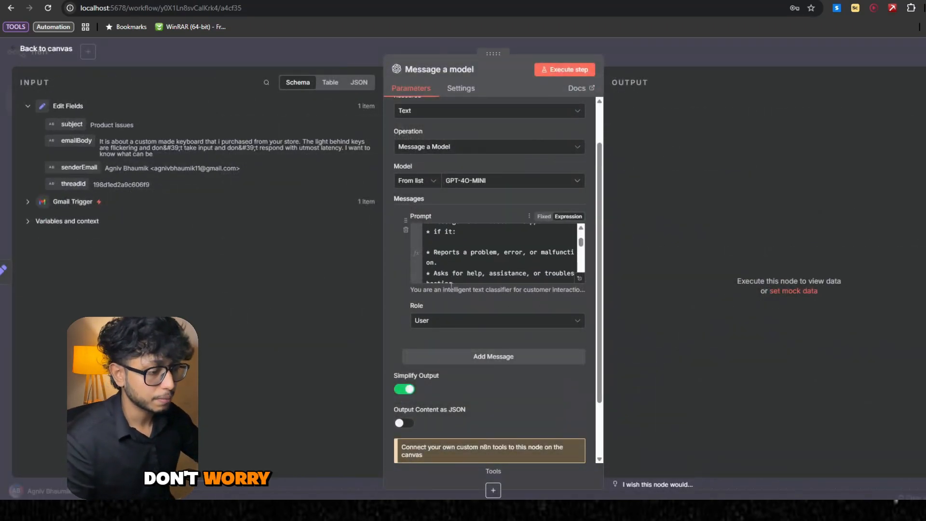
- Enable Output Content as JSON and execute the Message a model node before returning to the canvas
scroll(475, 271, "down", 2)
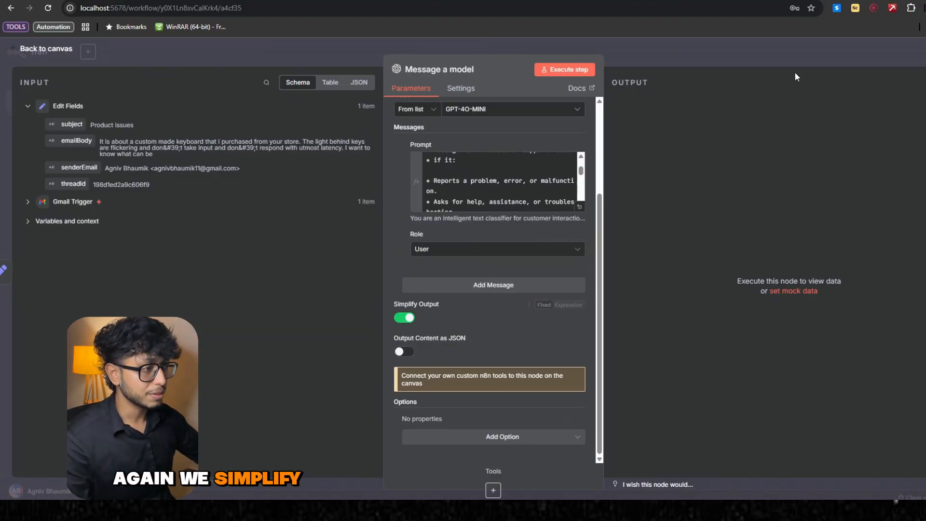
left_click(405, 354)
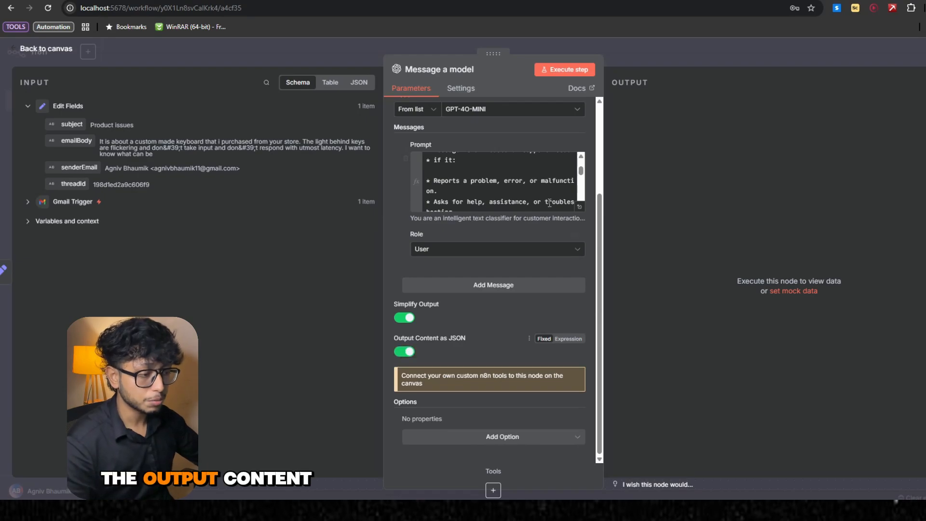
left_click(559, 72)
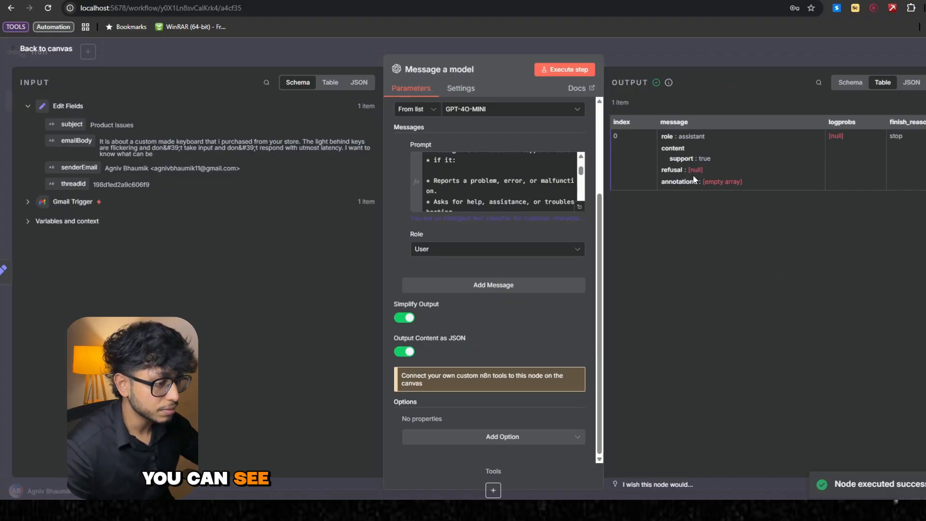
left_click_drag(607, 72, 487, 81)
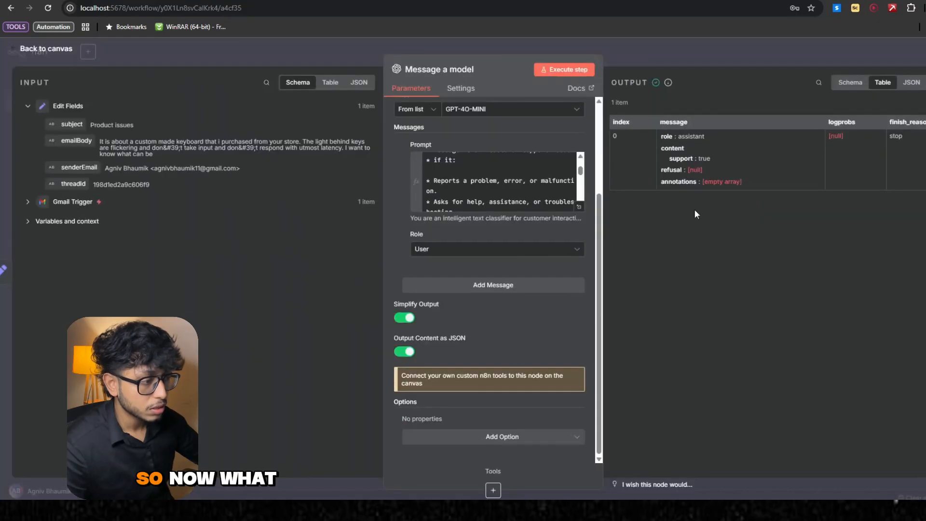
left_click(698, 58)
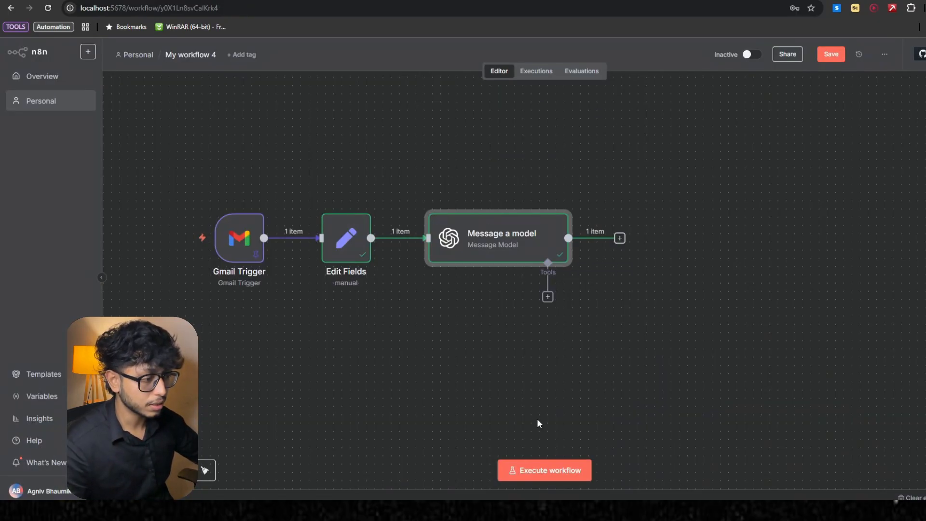
- Add a Switch node after the Message a model node
left_click(620, 238)
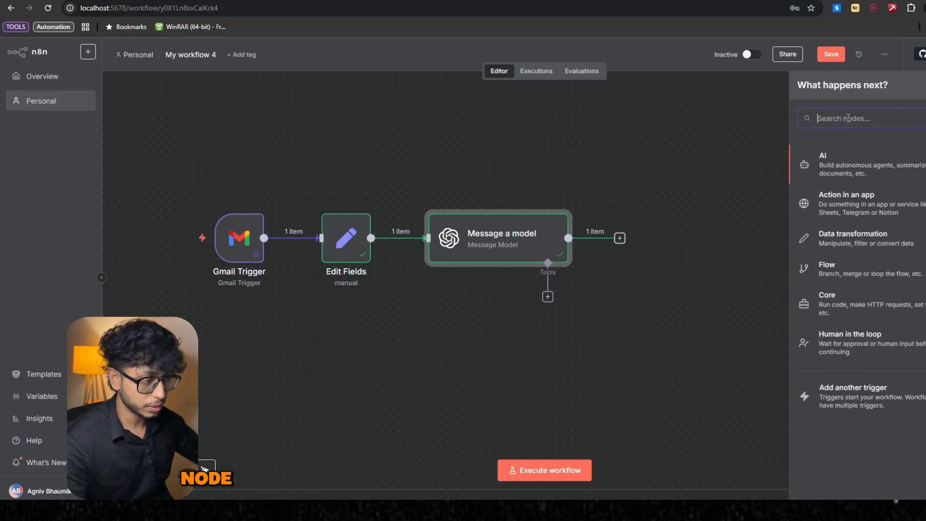
type("swi")
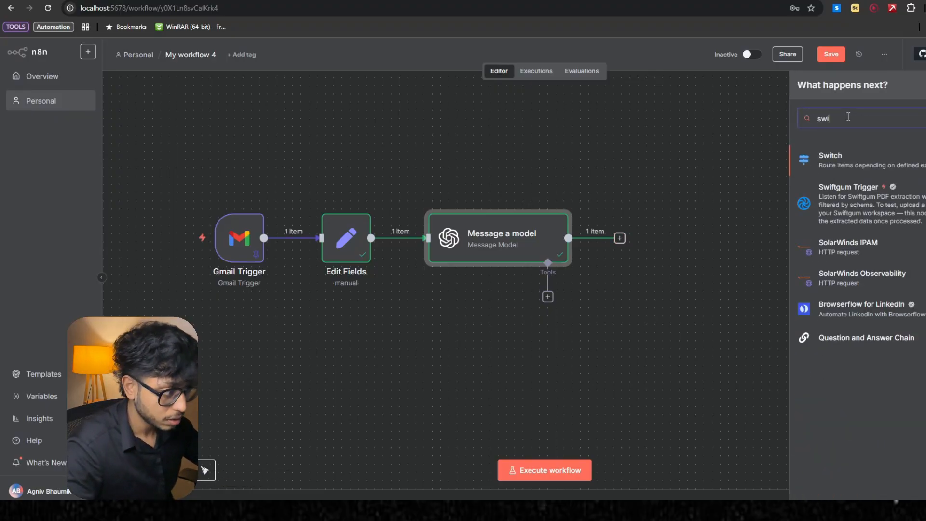
key("Return")
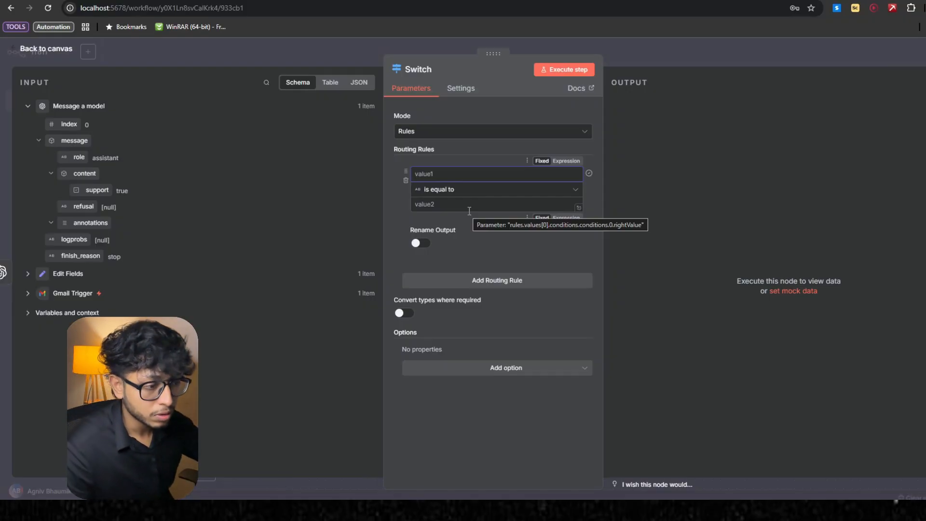
- Set the first routing rule to check that the model's message.content.support value is true, using the Boolean comparison
left_click_drag(96, 190, 436, 178)
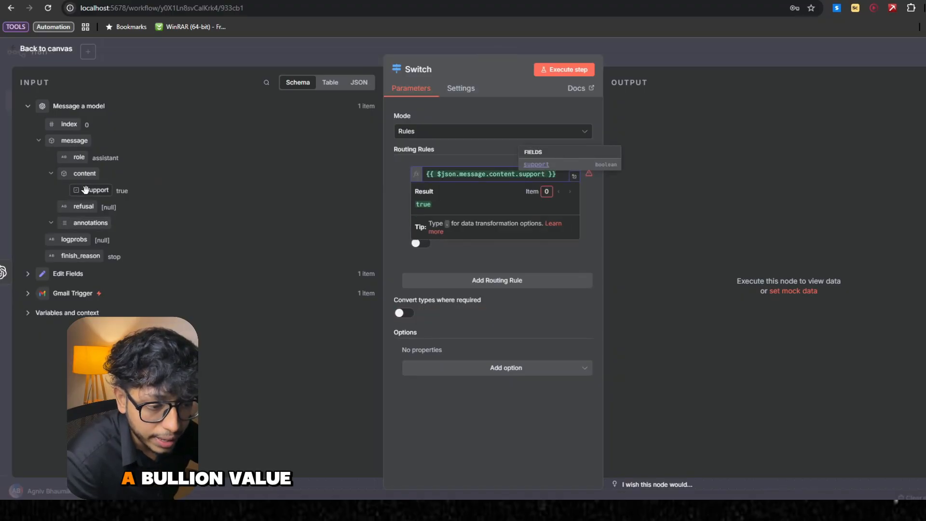
left_click(538, 251)
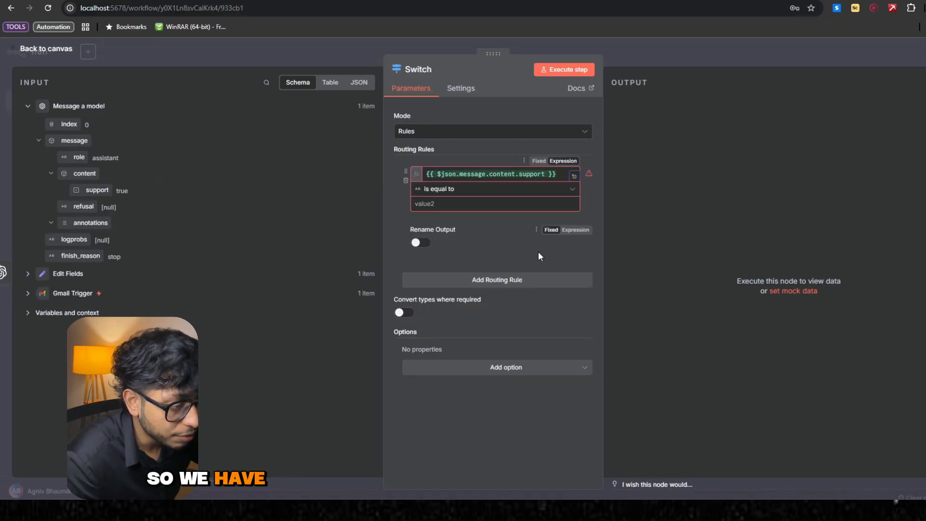
left_click(459, 191)
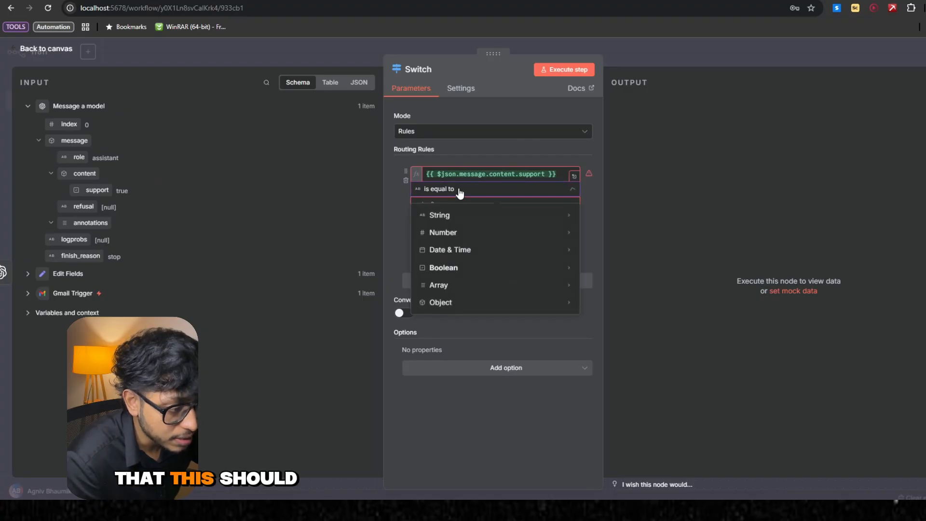
mouse_move(441, 268)
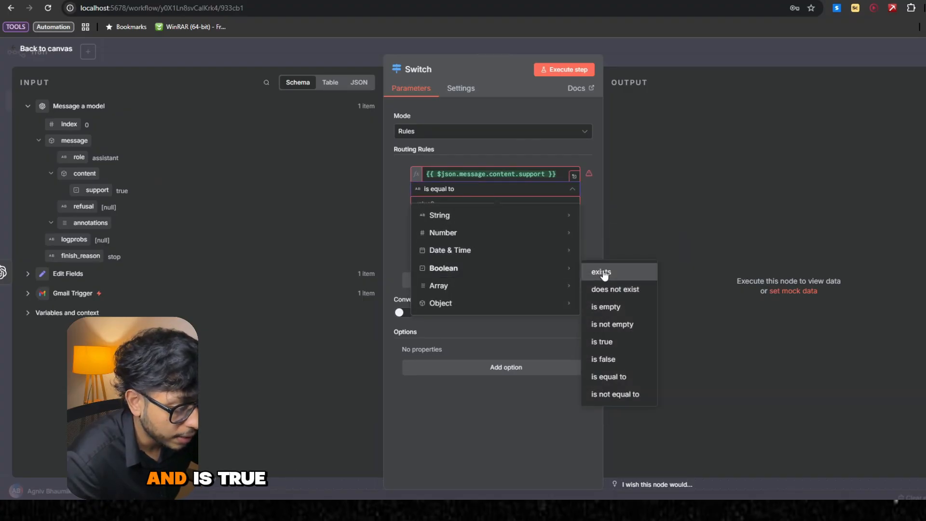
left_click(602, 342)
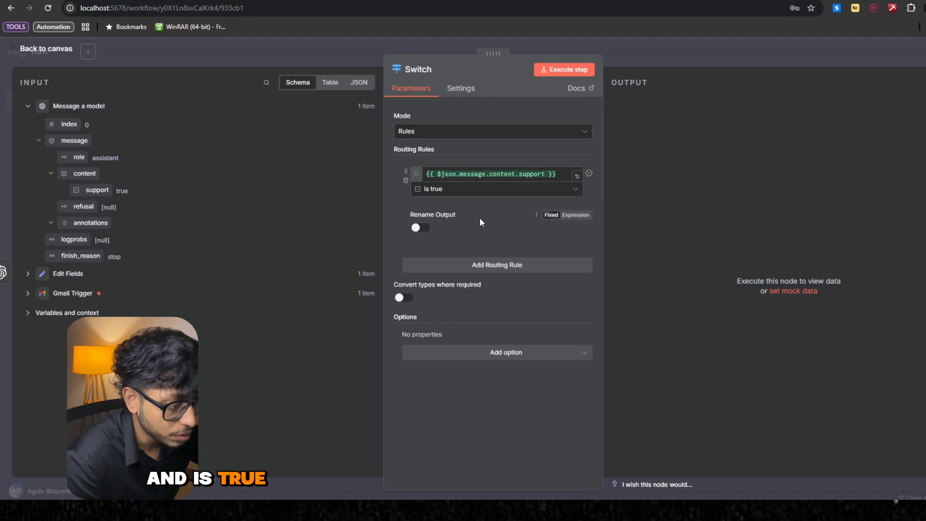
- Enable output renaming for the first routing rule and name its output Customer Support
left_click(430, 229)
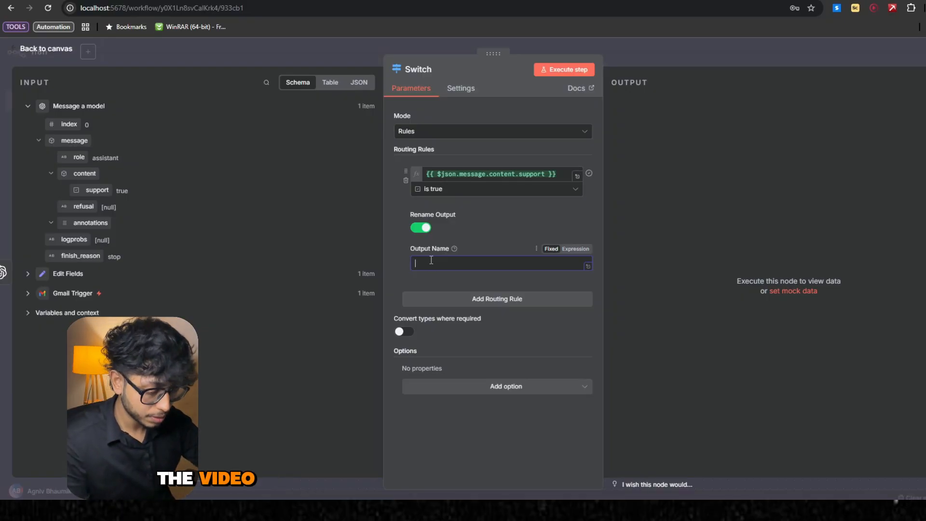
type("c")
type("ustome")
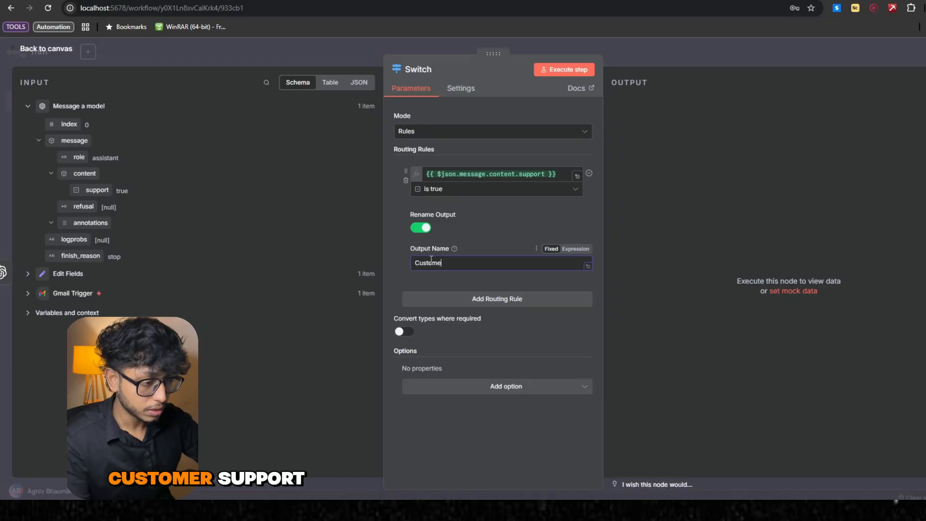
type("r Support")
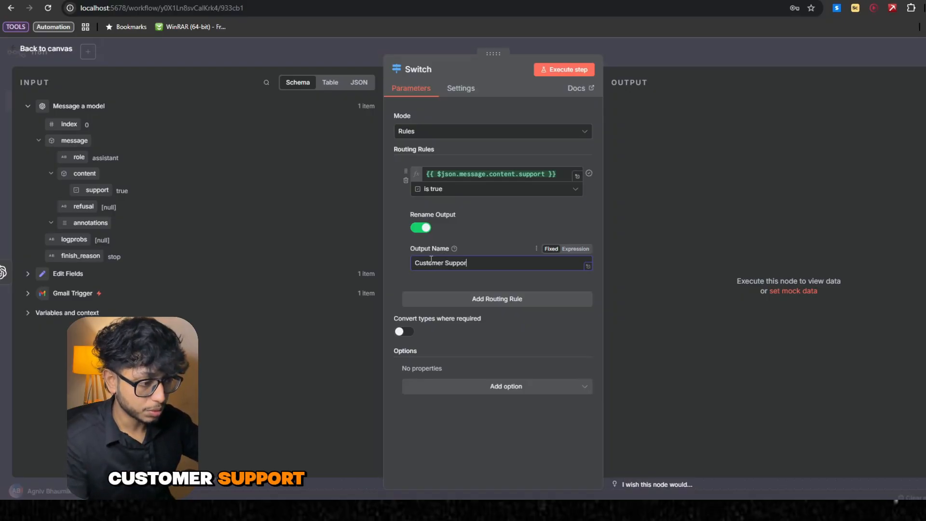
left_click(487, 232)
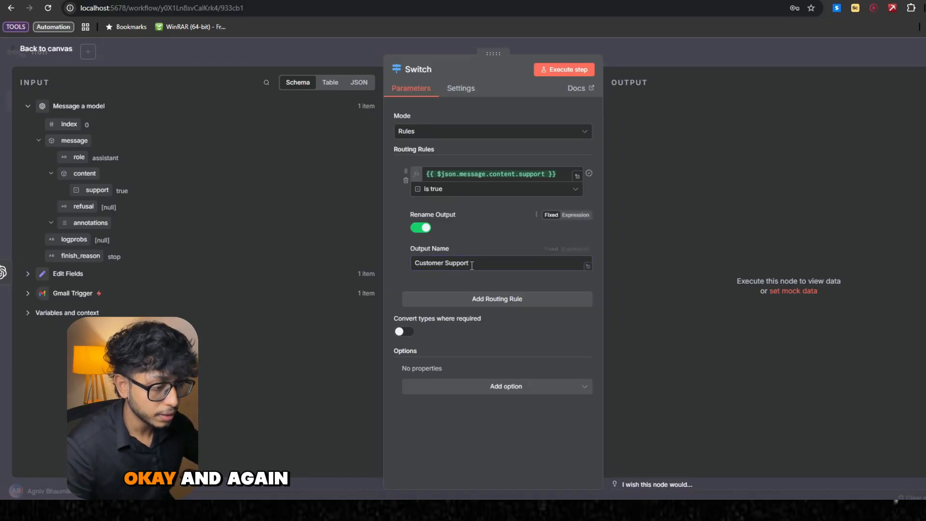
- Add a second routing rule checking that the model's message.content.support value is false, using the Boolean comparison
left_click(474, 299)
scroll(456, 309, "down", 1)
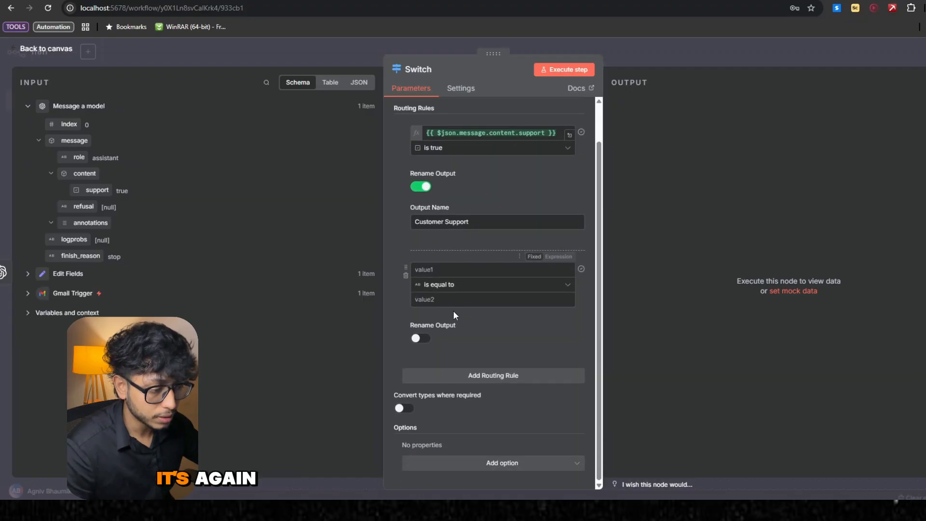
left_click(466, 290)
mouse_move(471, 365)
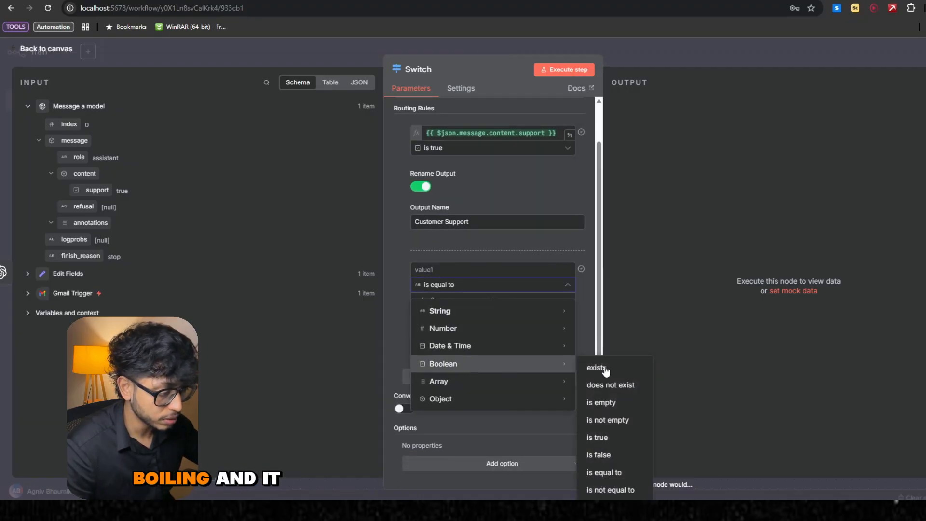
left_click(598, 454)
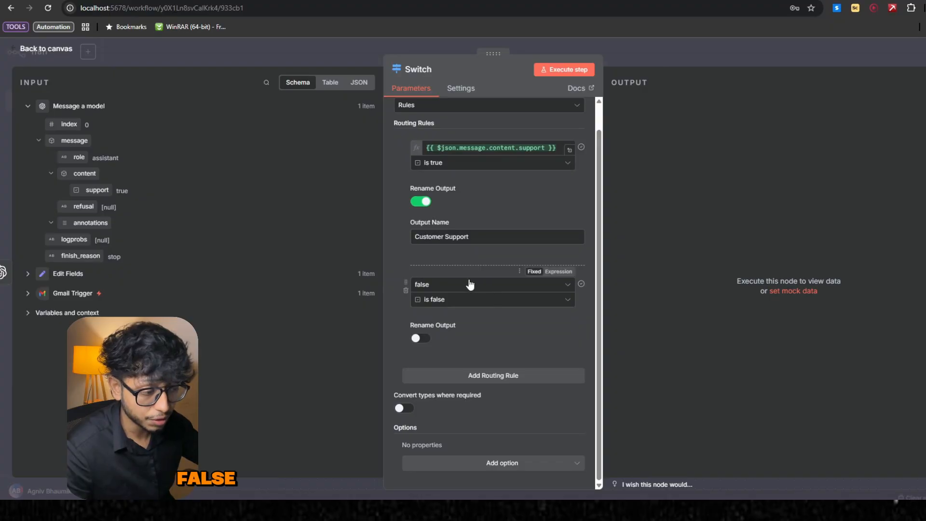
left_click(460, 285)
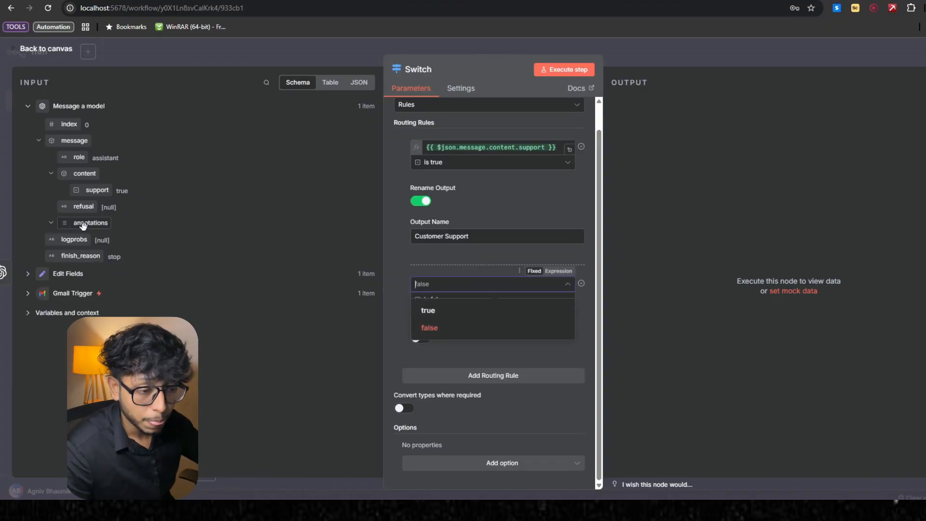
left_click_drag(92, 191, 443, 285)
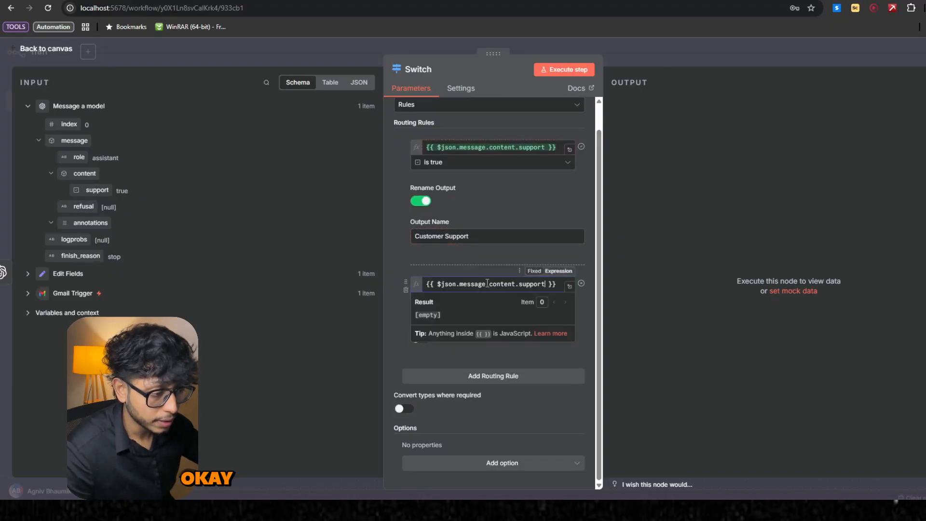
left_click(439, 257)
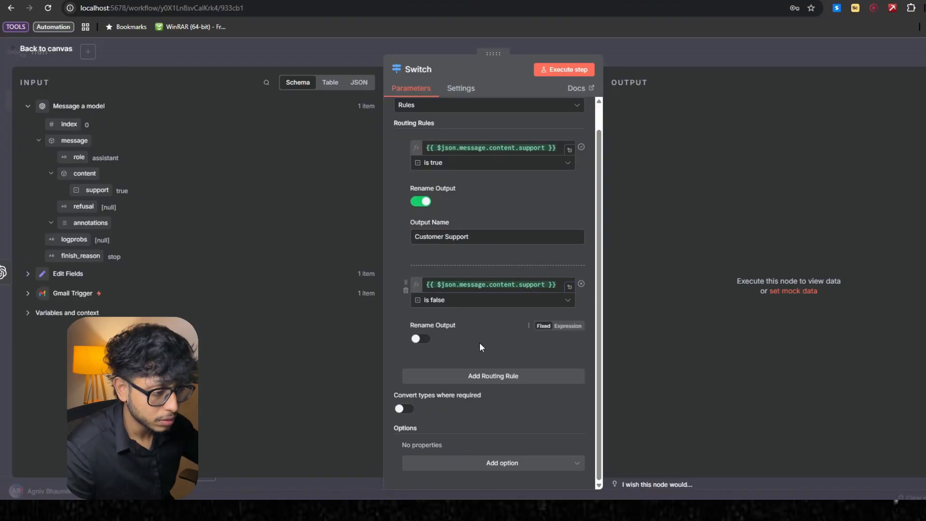
- Enable output renaming for the second routing rule and name its output Not Customer Support
left_click(416, 341)
left_click(441, 371)
type("No")
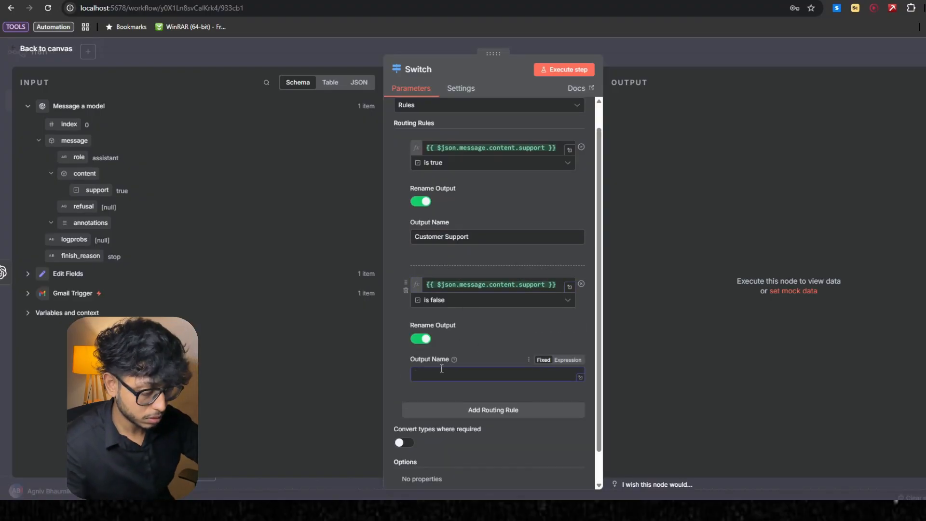
type("t Cus")
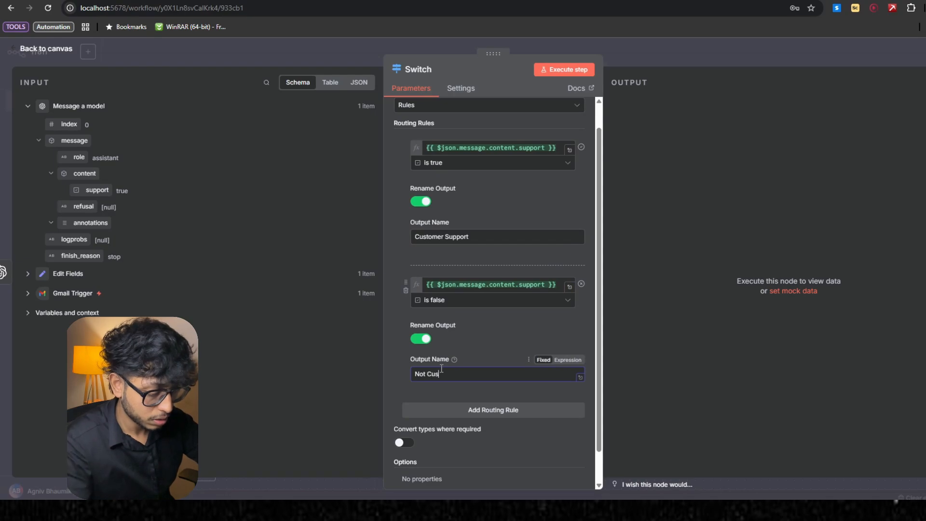
type("tomer Support")
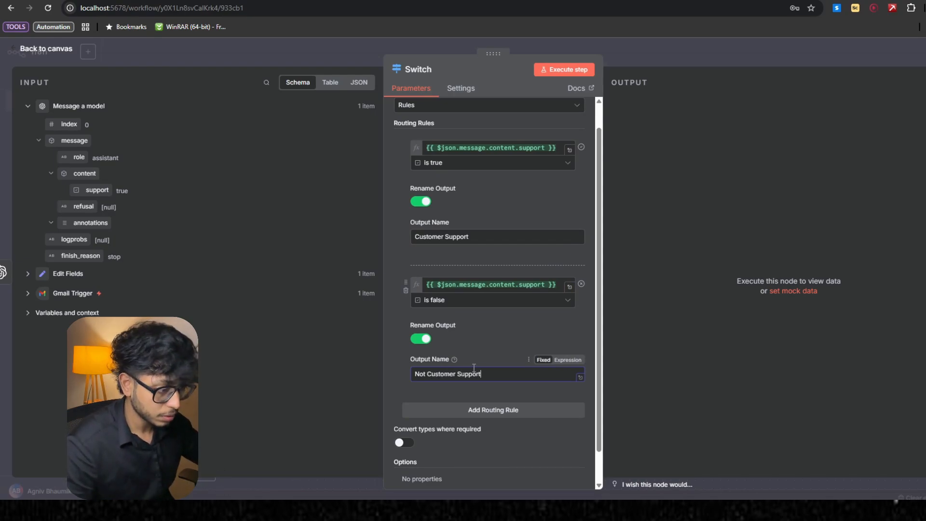
- Execute the Switch node and return to the canvas to show its two outputs
scroll(496, 348, "down", 1)
key("Escape")
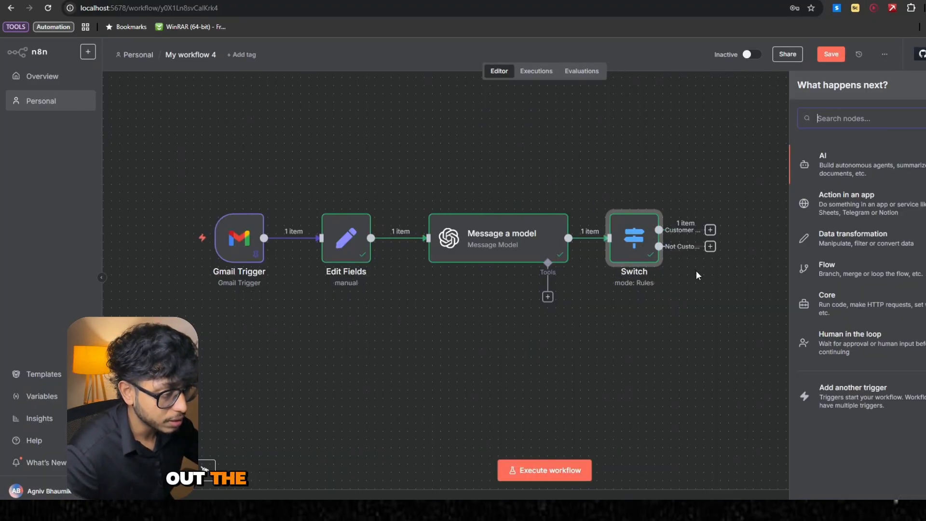
scroll(697, 272, "right", 2)
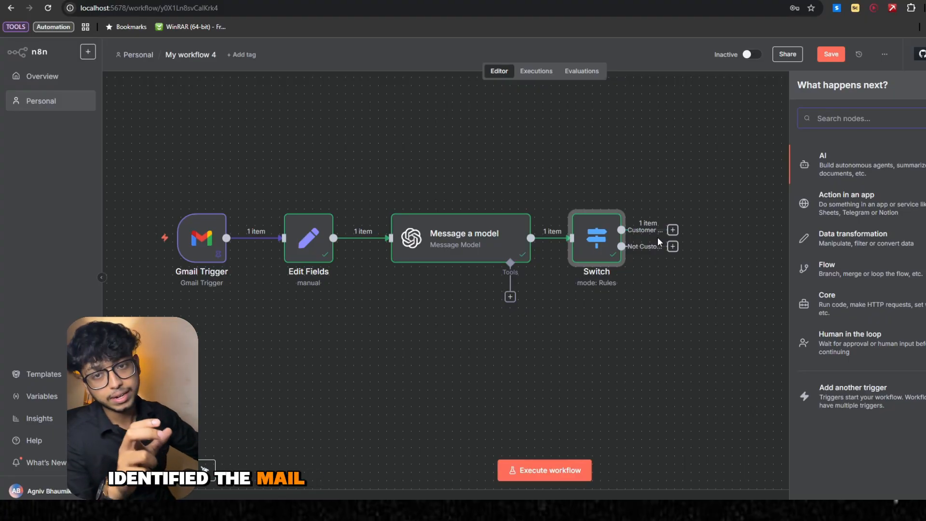
- Add an AI Agent node on the Switch's Customer Support output and set its user prompt to the emailBody value from Edit Fields
scroll(658, 238, "right", 5)
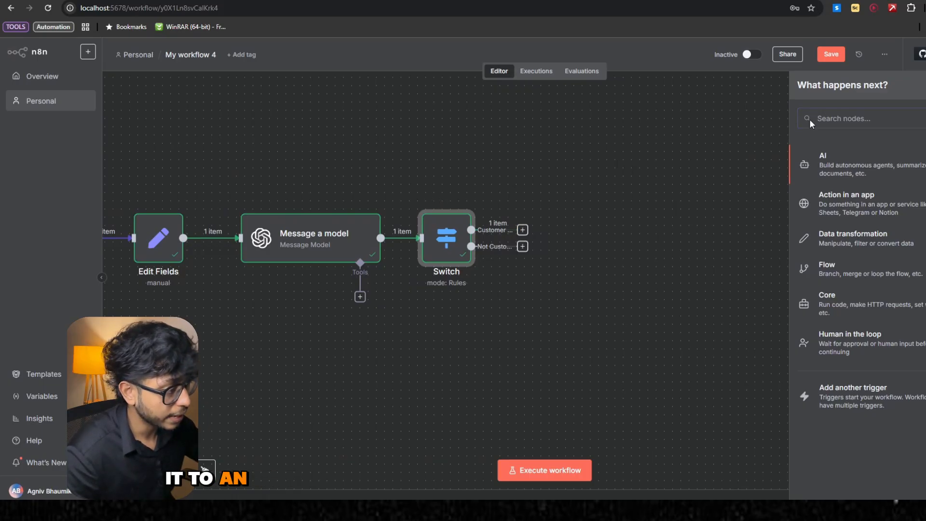
left_click(867, 167)
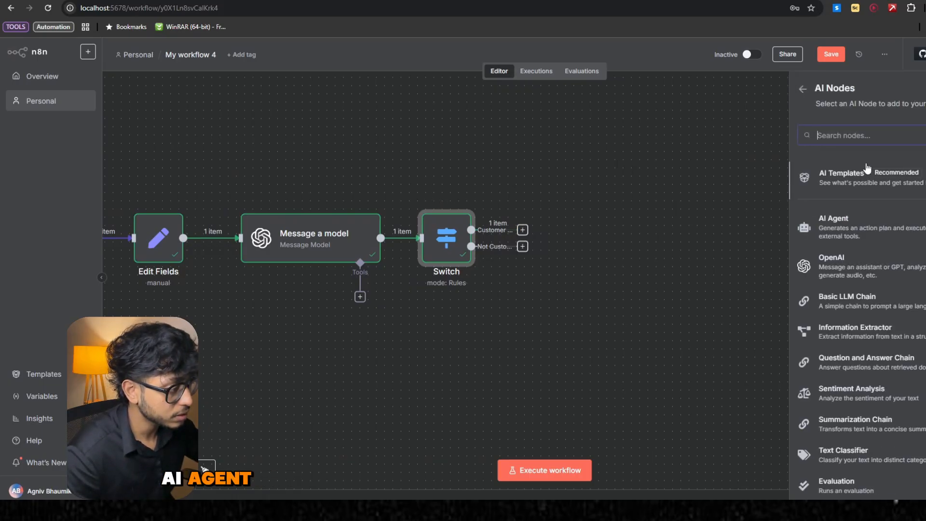
left_click(881, 226)
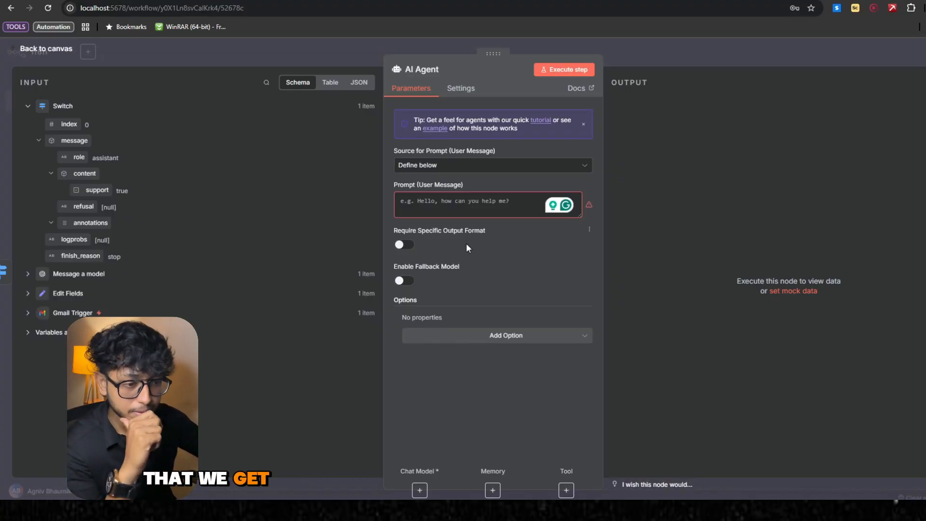
left_click(28, 295)
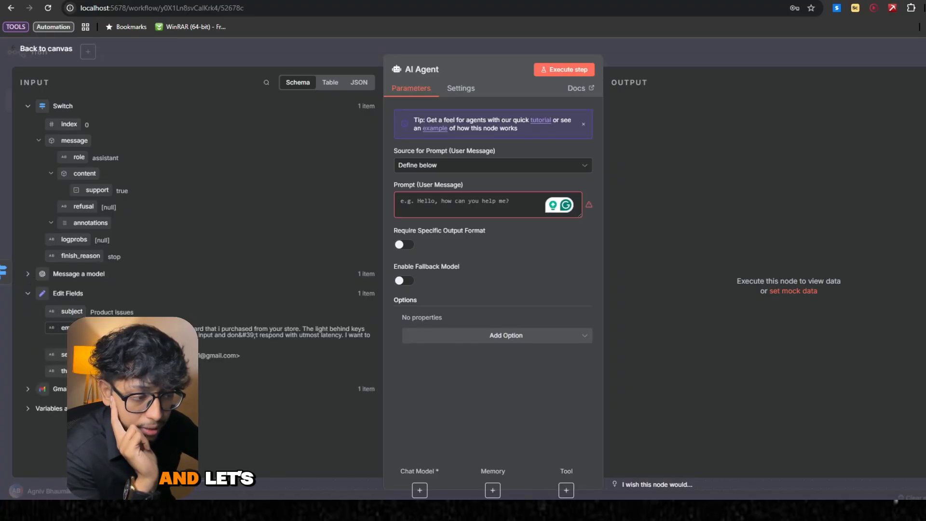
left_click_drag(65, 327, 478, 202)
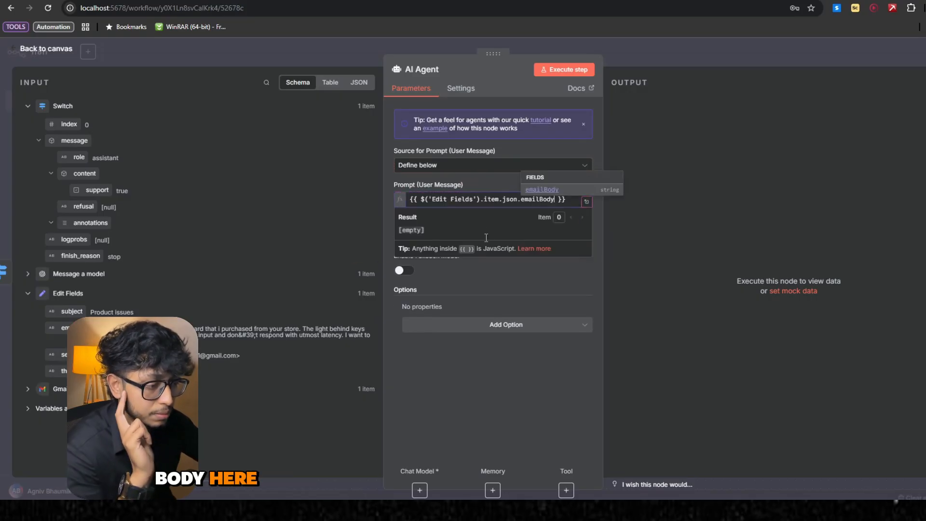
left_click(456, 242)
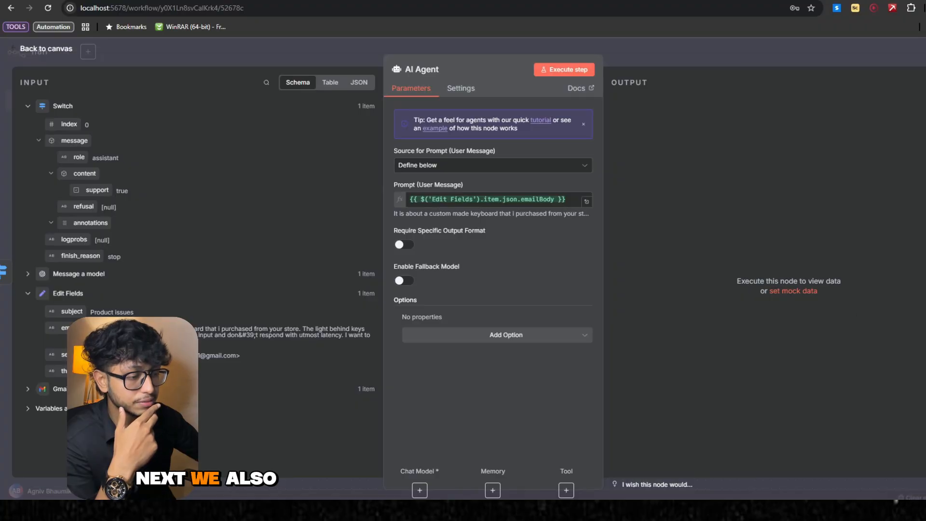
- Add a System Message option to the AI Agent and replace its default text with the prepared customer support reply prompt
left_click(451, 339)
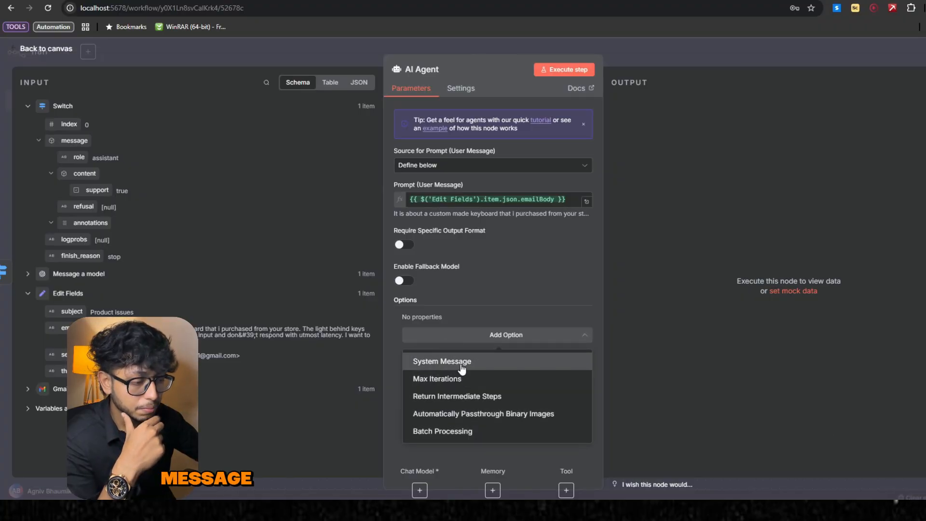
left_click(462, 363)
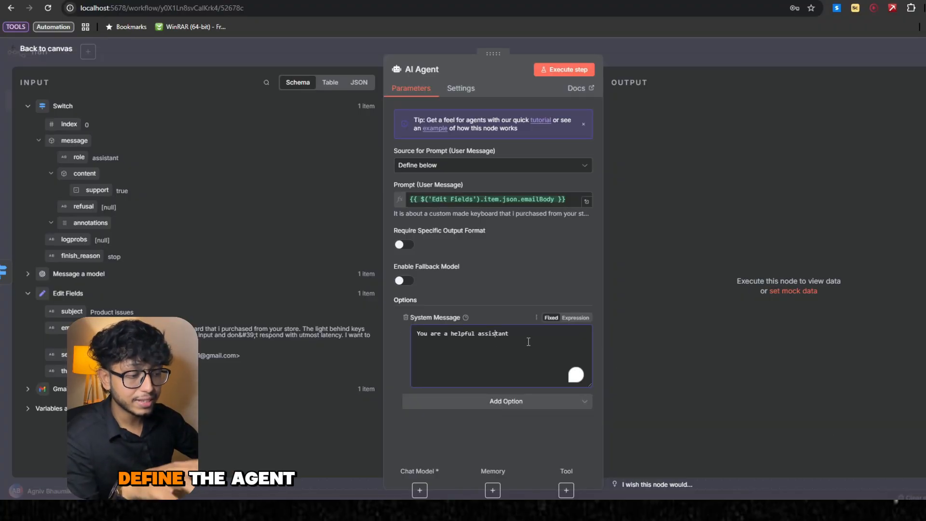
left_click_drag(528, 341, 417, 327)
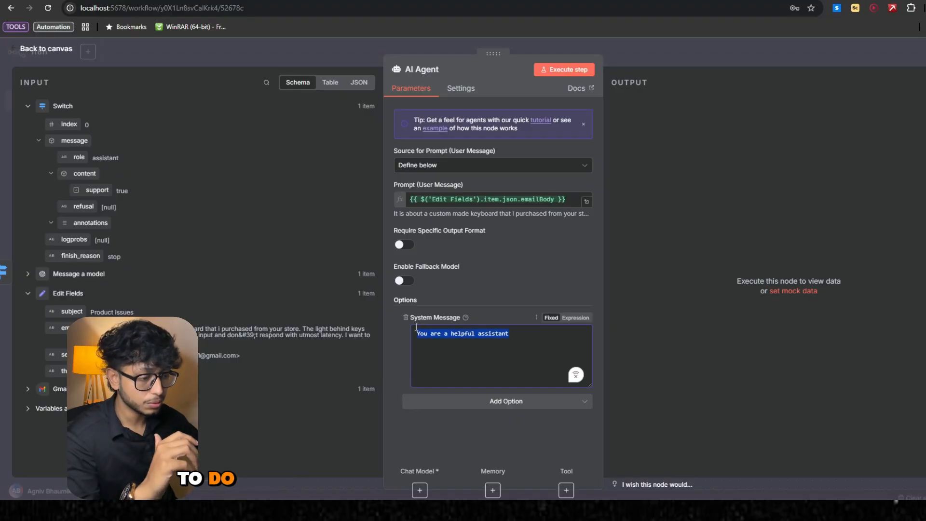
key("ctrl+v")
left_click(494, 352)
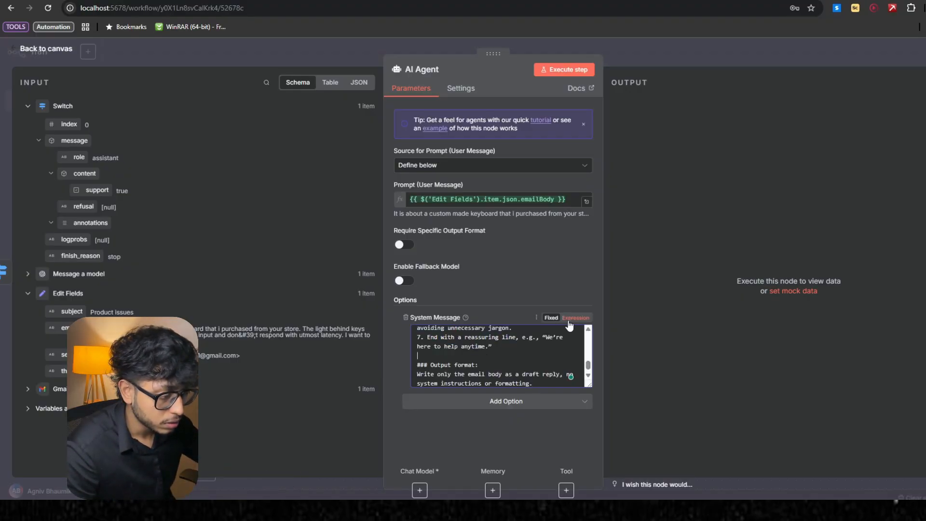
- Make the system message an expression and replace the [Your Hardware Store Name] placeholder with "infinite computers"
left_click(576, 318)
left_click(581, 381)
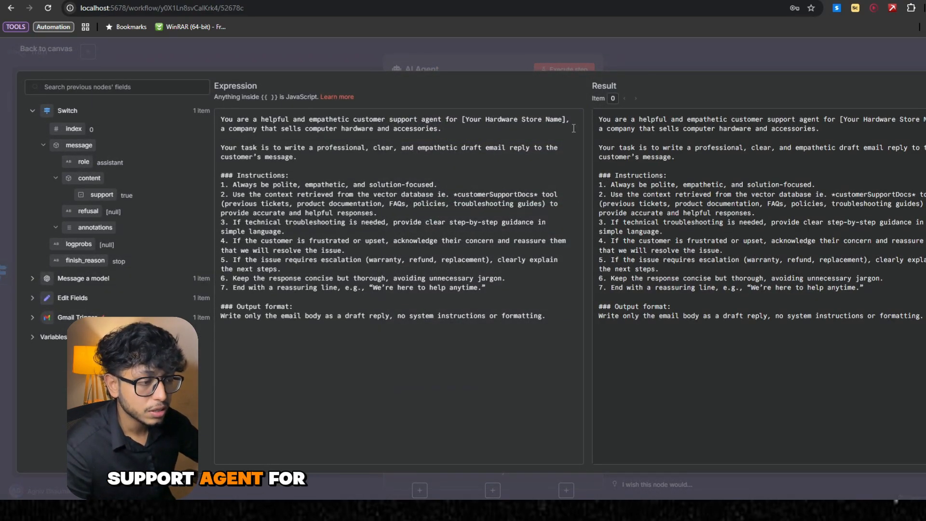
left_click_drag(462, 121, 569, 121)
type("infintecomputers")
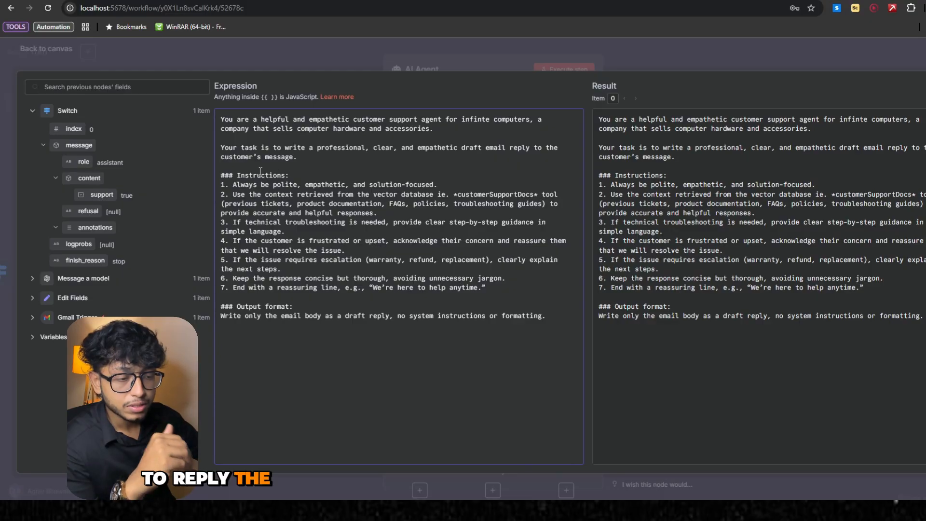
key("Escape")
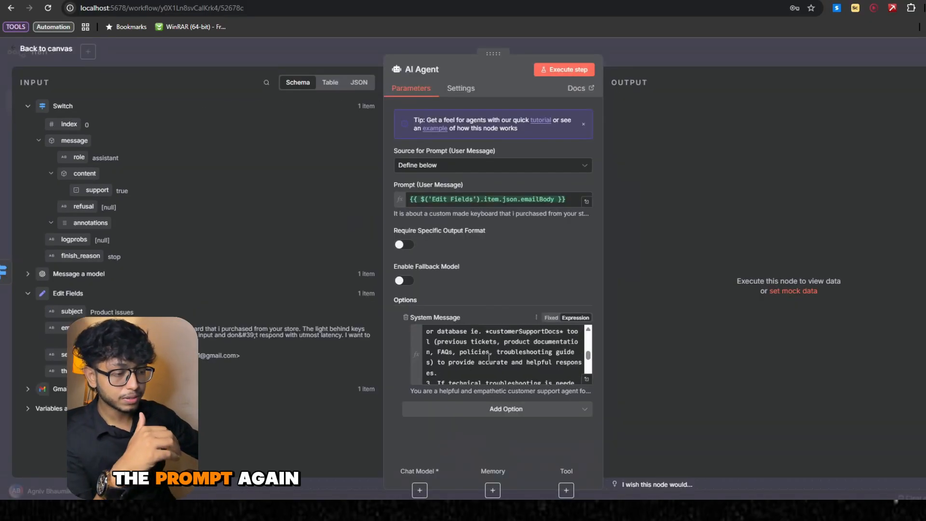
scroll(489, 358, "down", 3)
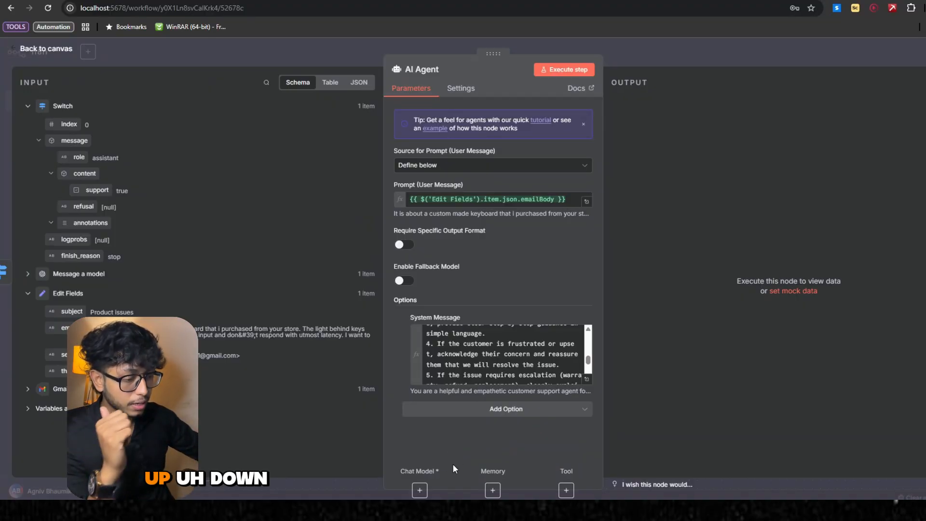
- Attach an OpenAI Chat Model to the AI Agent, keeping the demo credential and the gpt-4.1-mini model
left_click(419, 490)
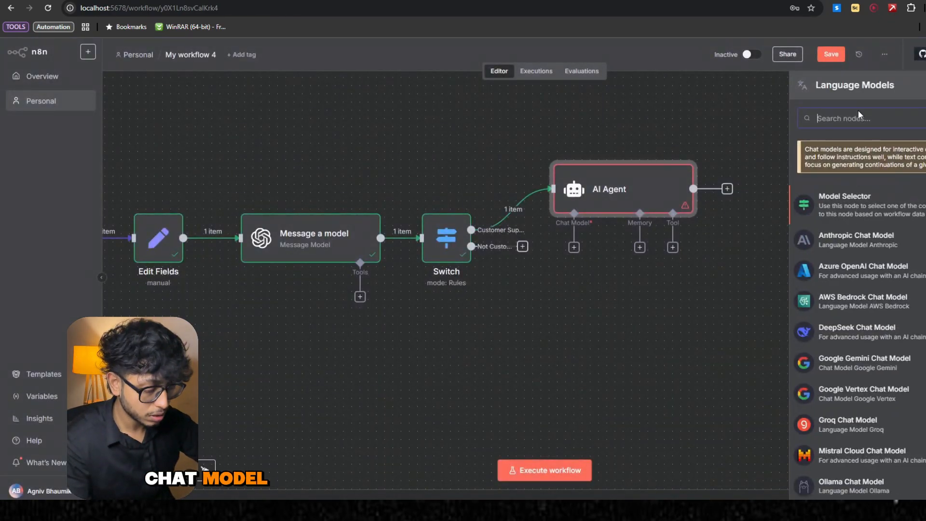
type("open")
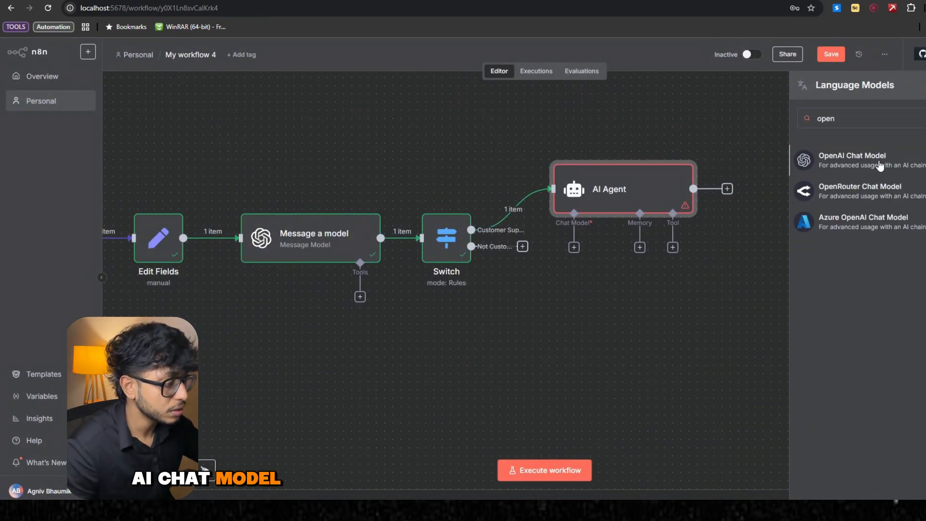
left_click(888, 166)
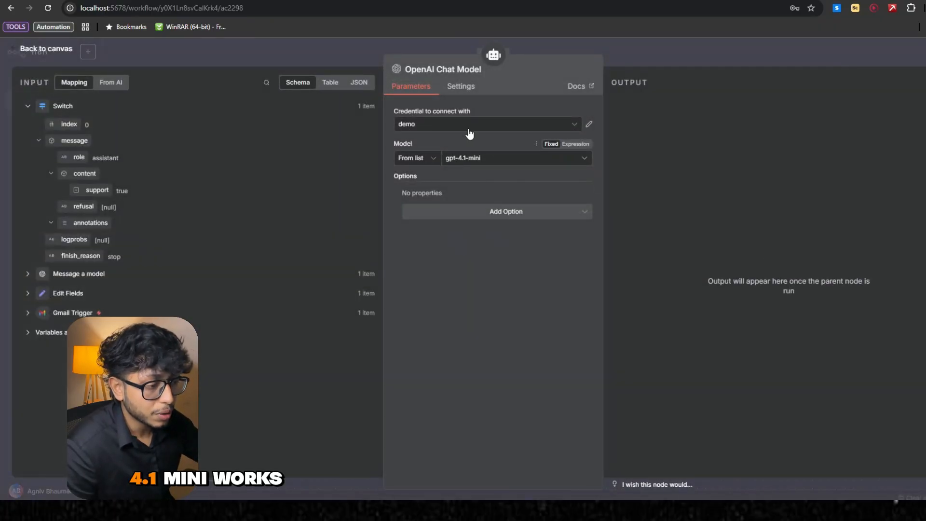
left_click(654, 48)
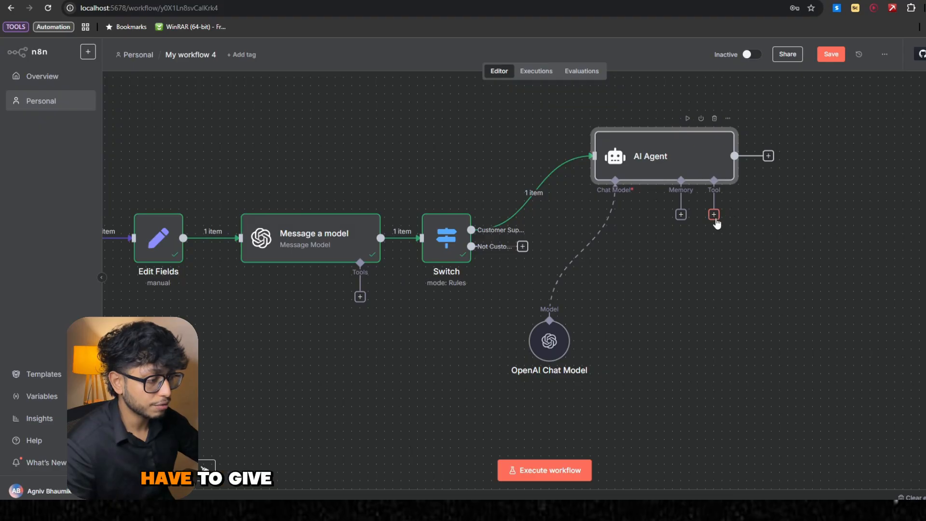
- Attach a Vector Store Question Answer tool to the AI Agent
left_click(715, 215)
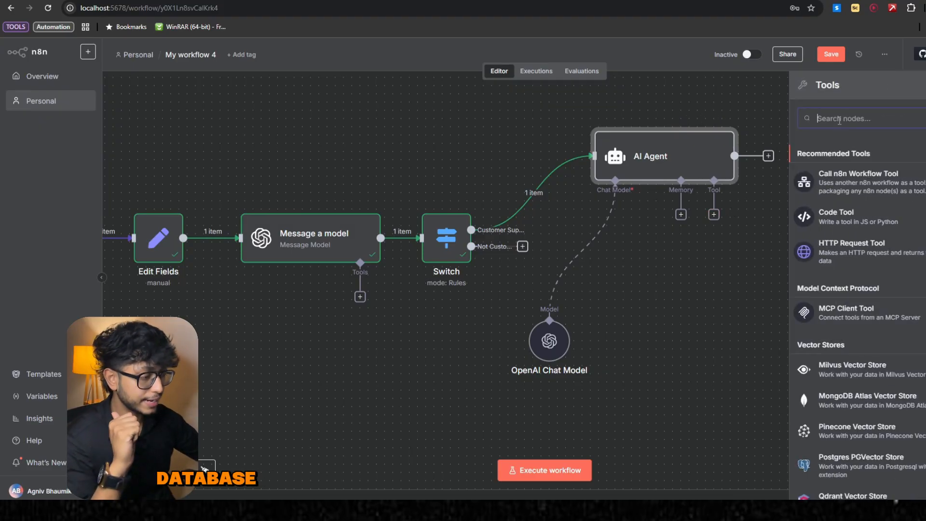
type("vector")
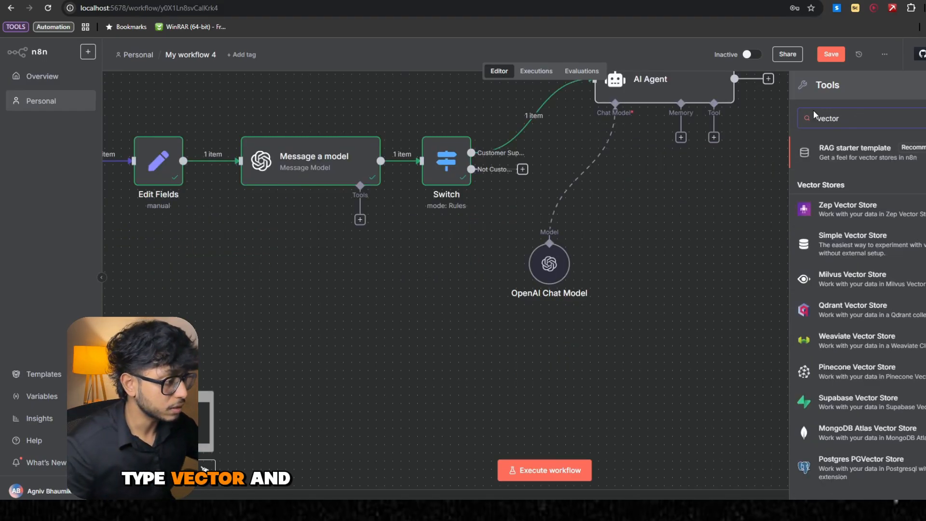
scroll(864, 217, "down", 2)
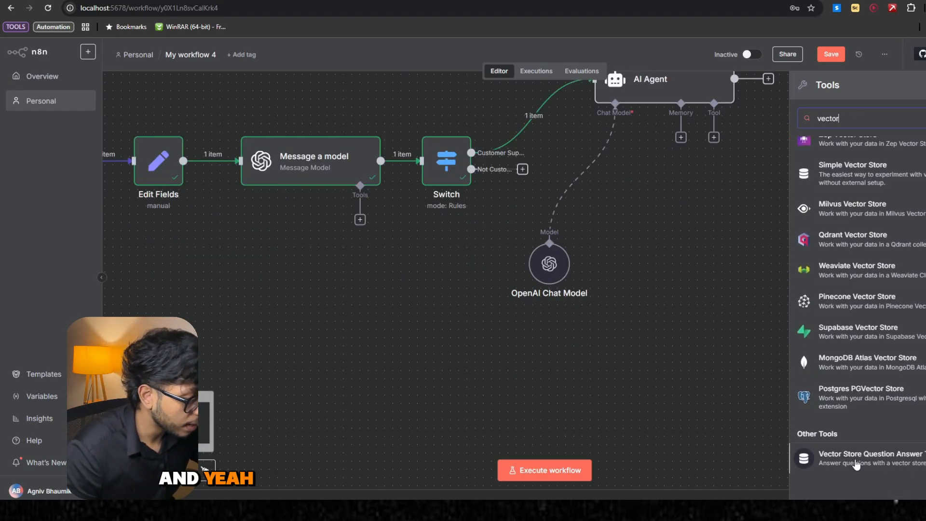
left_click(898, 465)
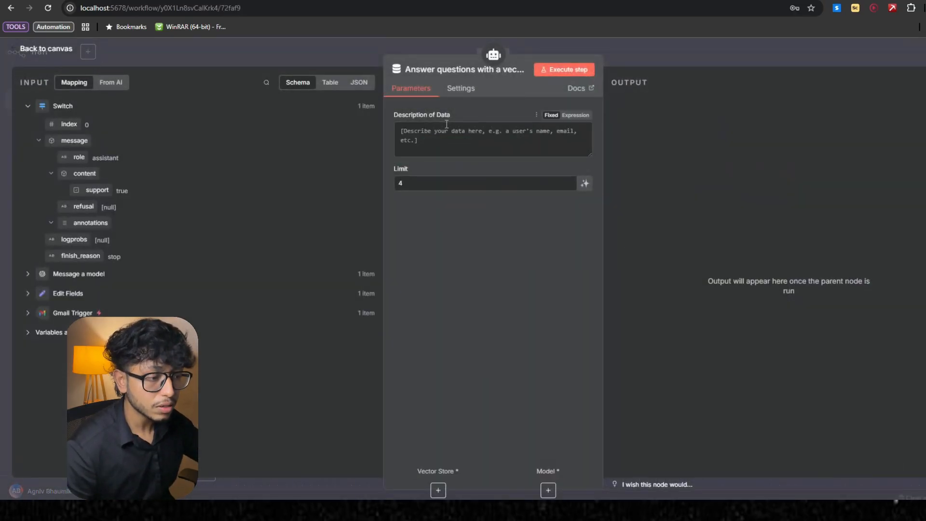
- Describe the vector store tool's data as "you will retrive the company documentation for customer support and policy and faq"
left_click(447, 131)
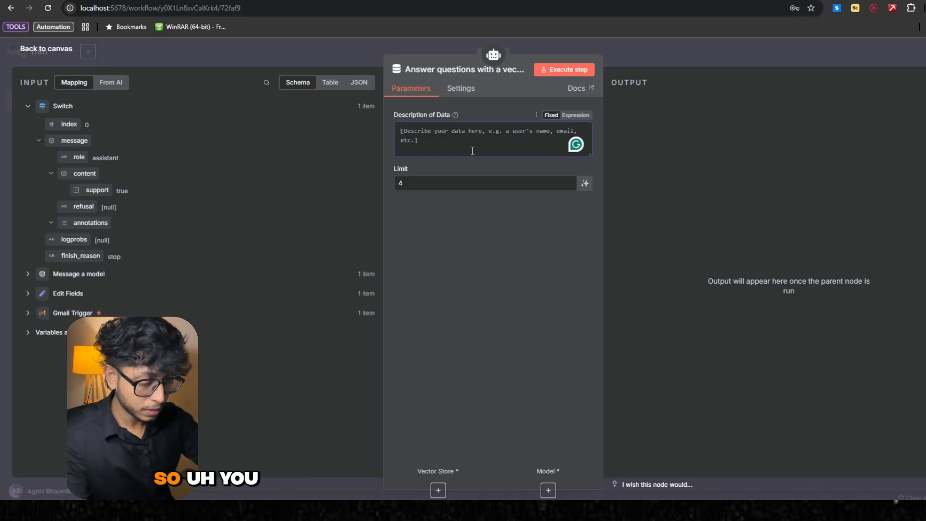
type("you will ret")
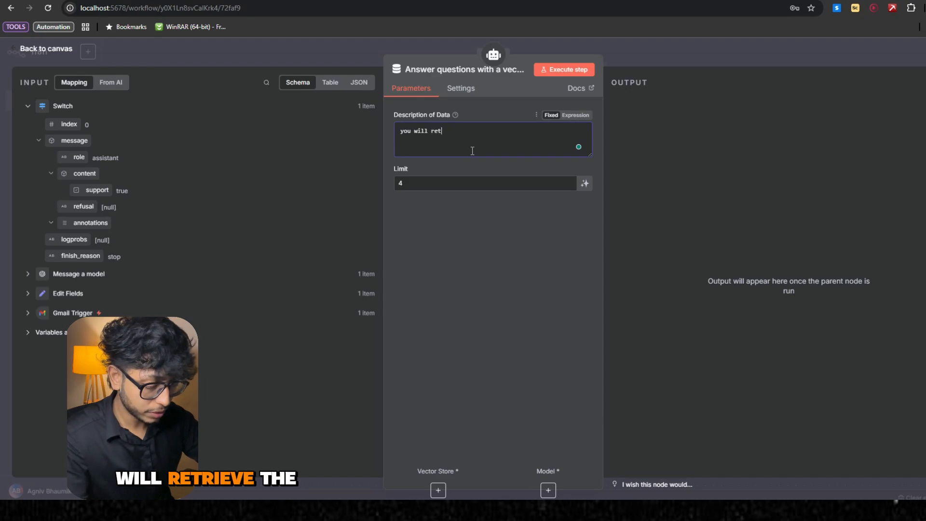
type("rive")
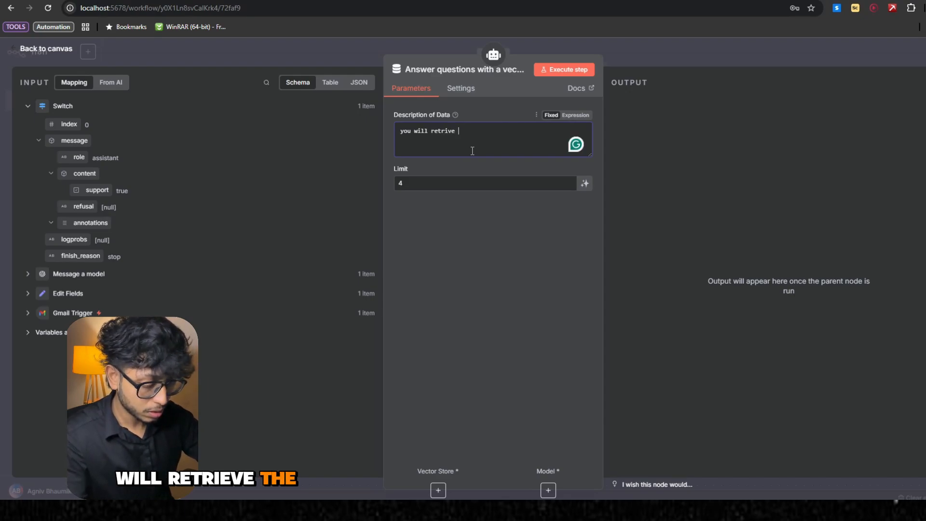
type(" the compa")
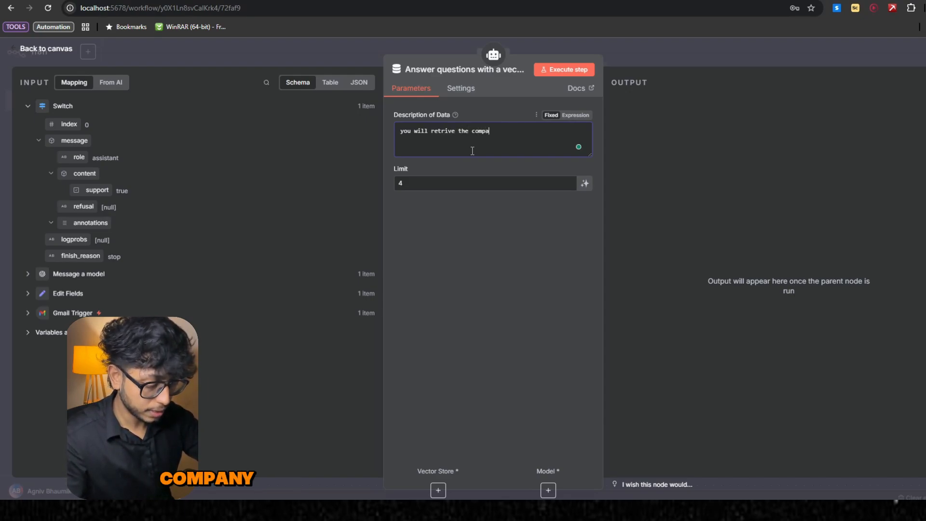
type("ny docum")
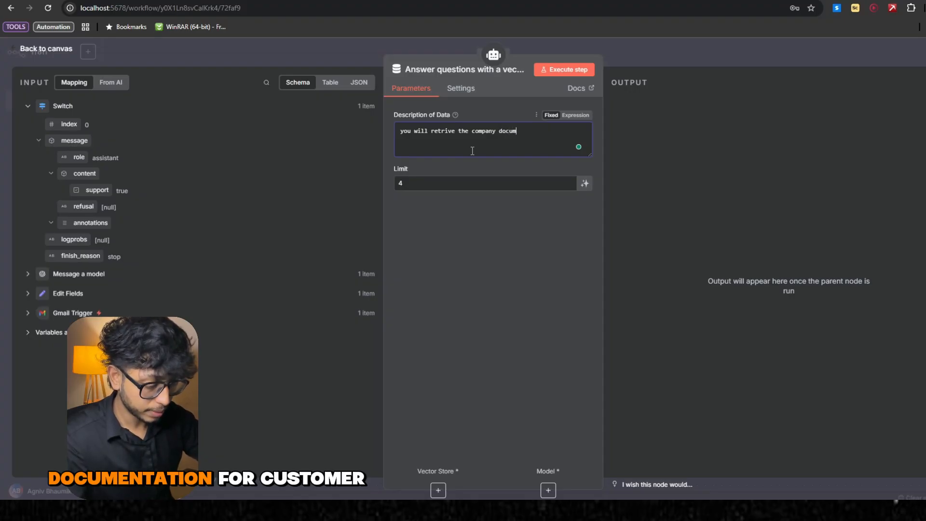
type("entation for")
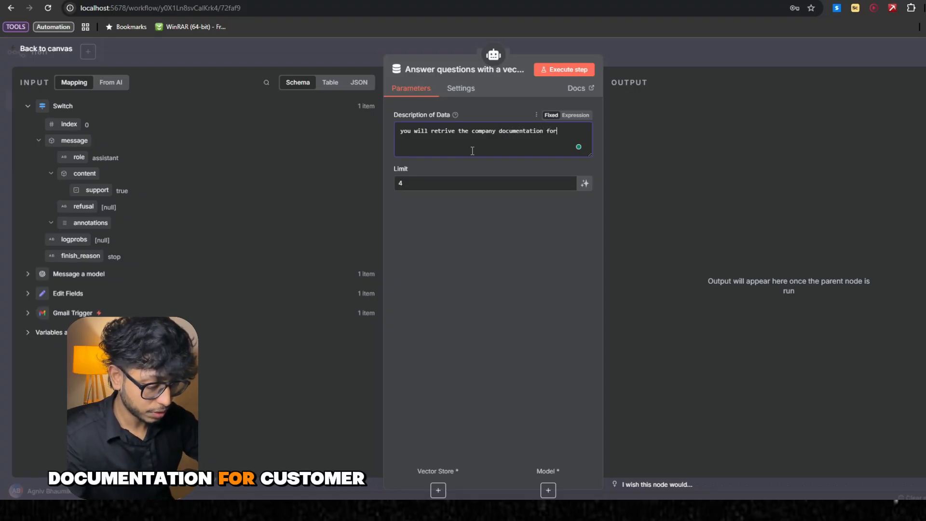
type(" customer s")
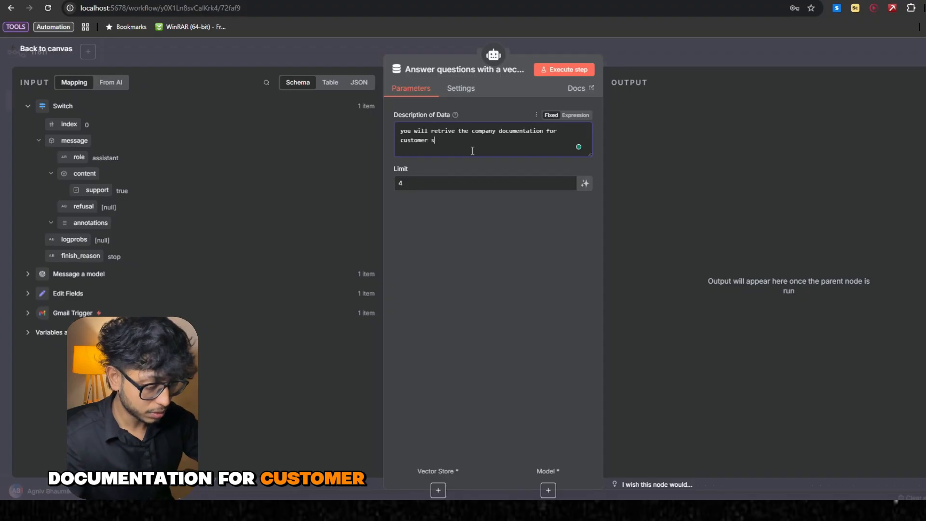
type("upport and ")
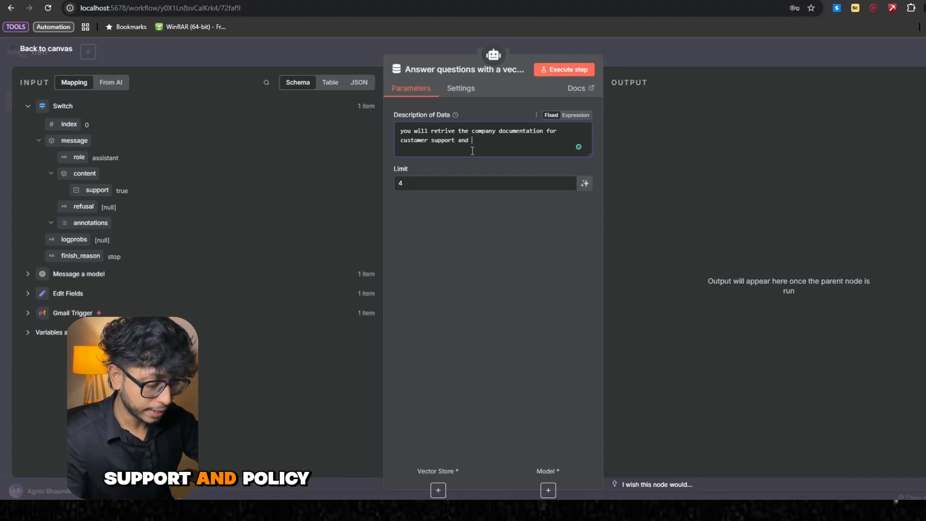
type("poli")
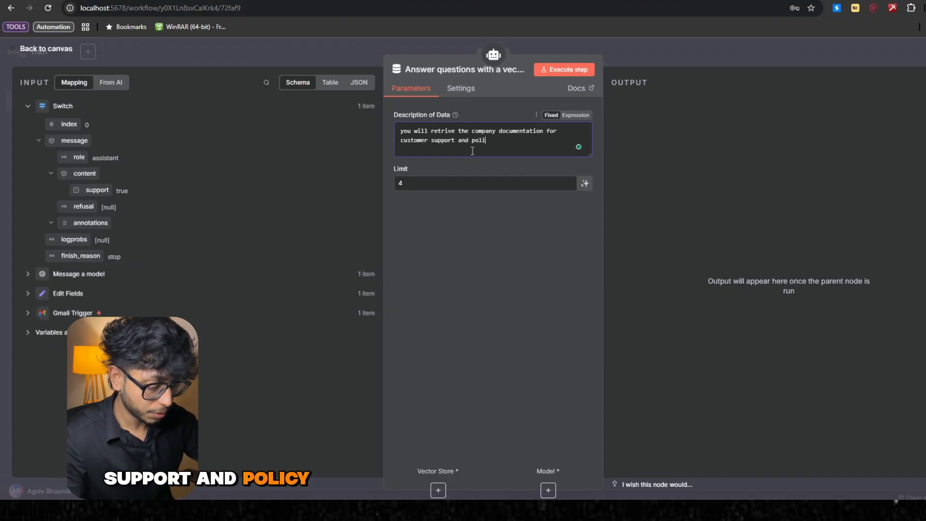
type("cy and fa")
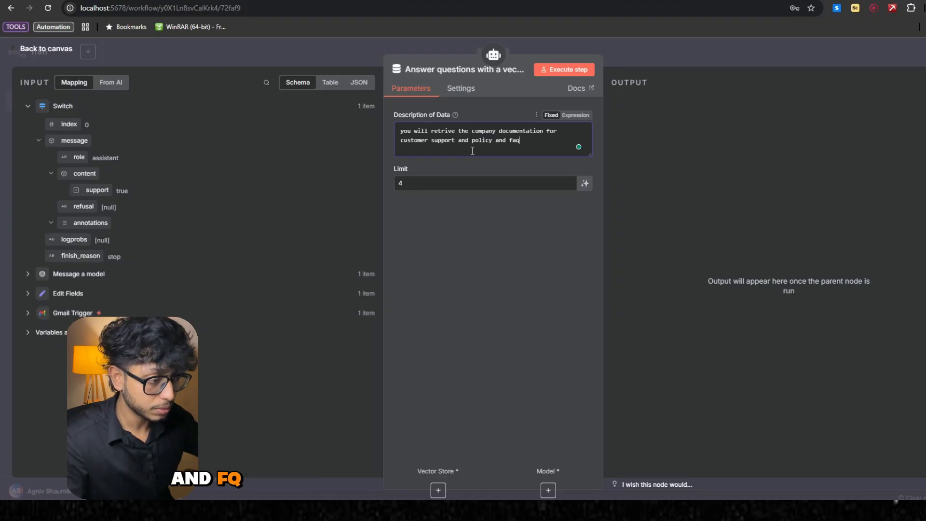
type("q")
- Attach a Pinecone Vector Store to the question answer tool and select the sample index
left_click(438, 490)
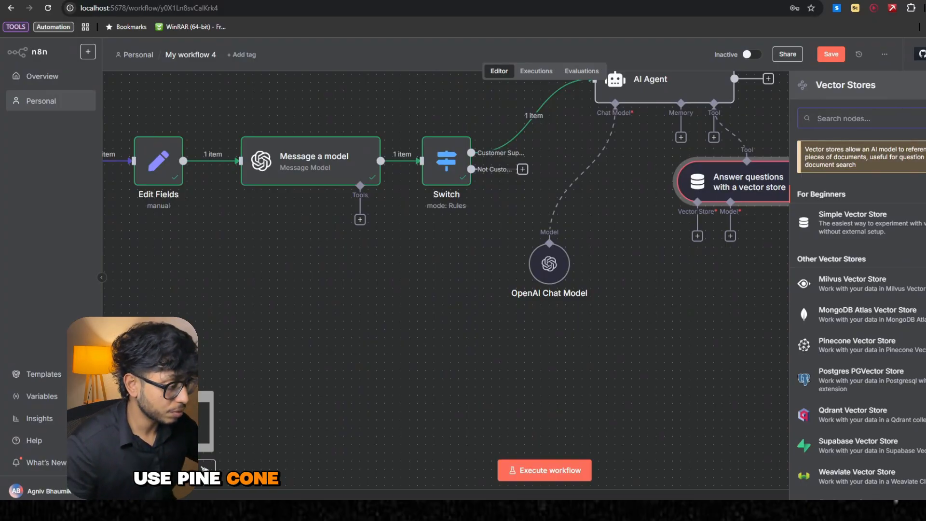
left_click(892, 353)
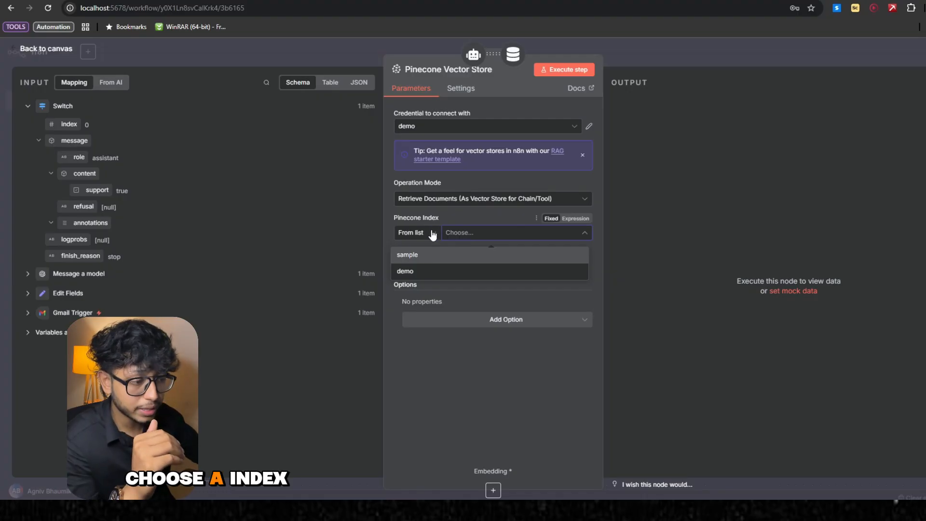
left_click(478, 254)
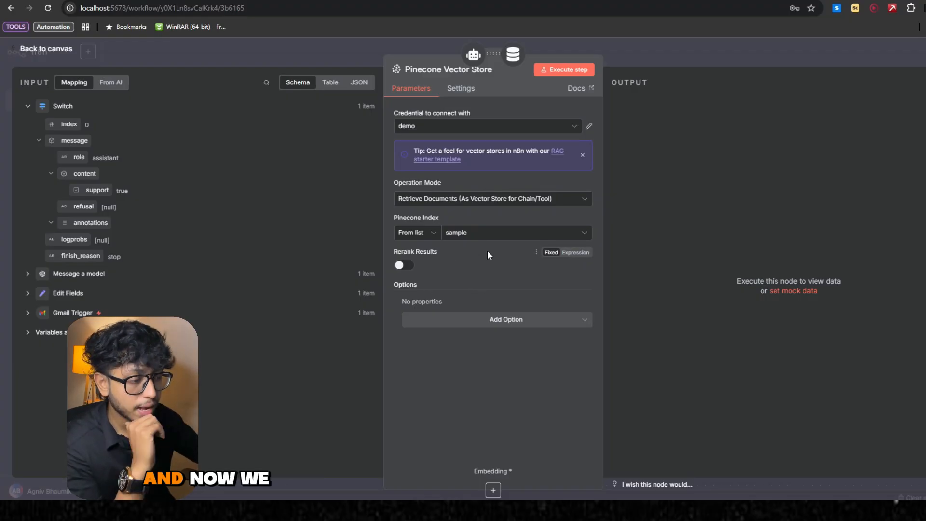
- Add a Pinecone Namespace option set to customerSupport and attach an Embeddings OpenAI node to the Pinecone Vector Store
left_click(493, 321)
left_click(478, 345)
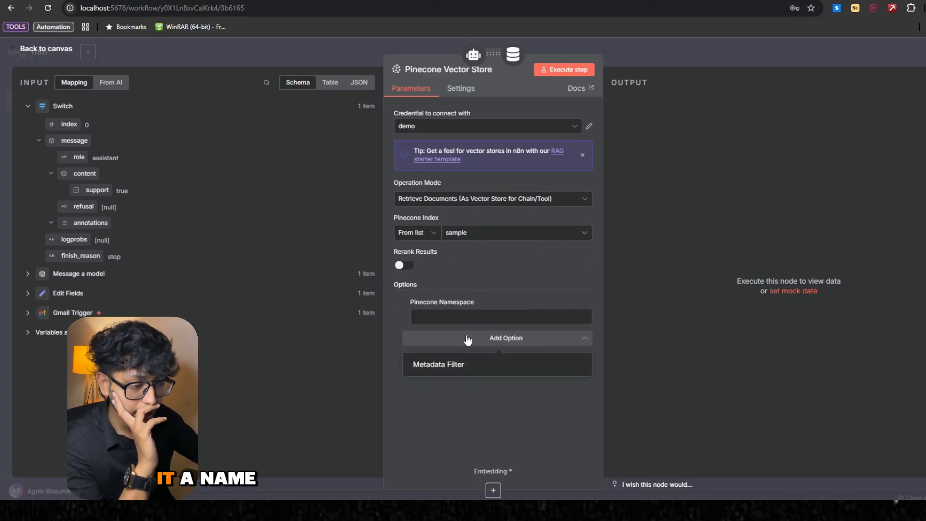
left_click(465, 321)
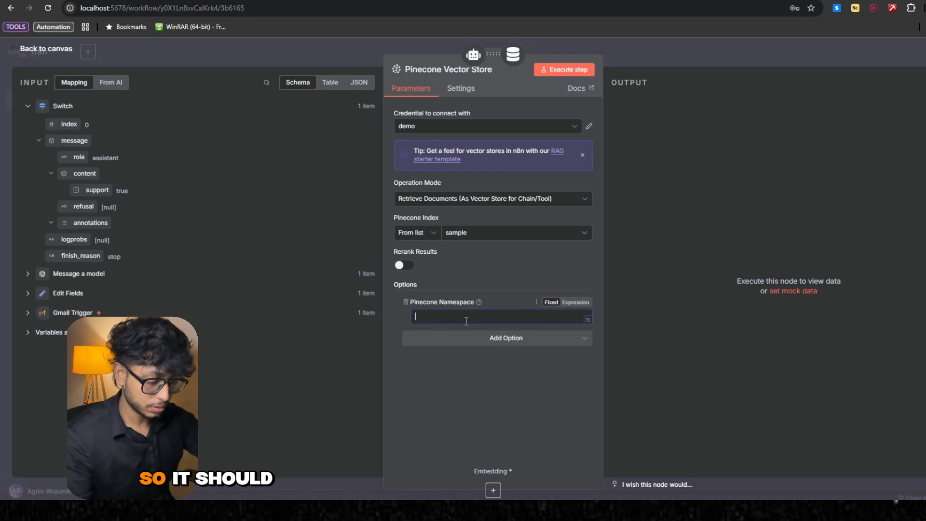
type("customer")
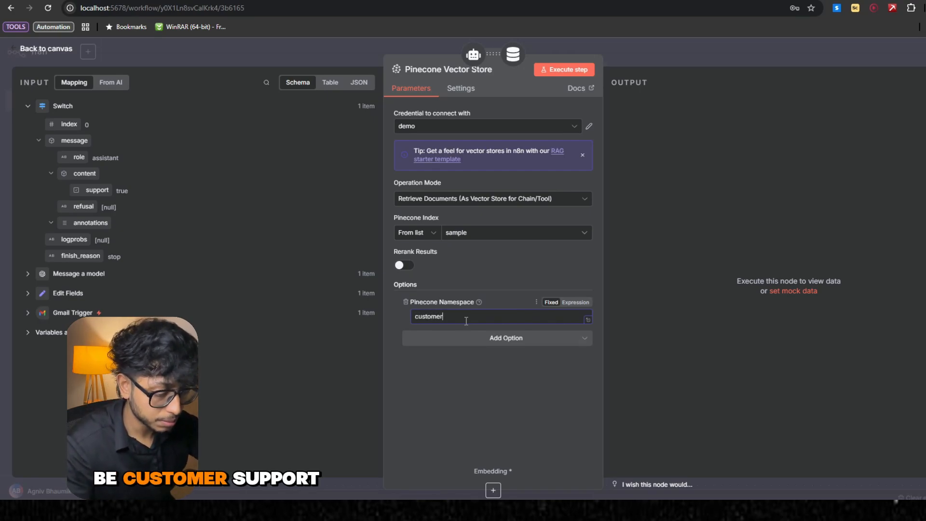
type("Support")
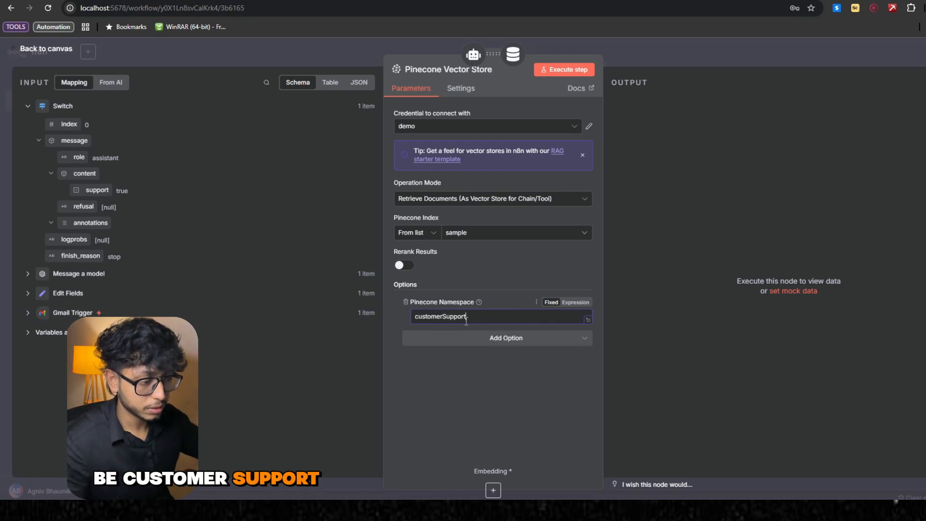
left_click(493, 490)
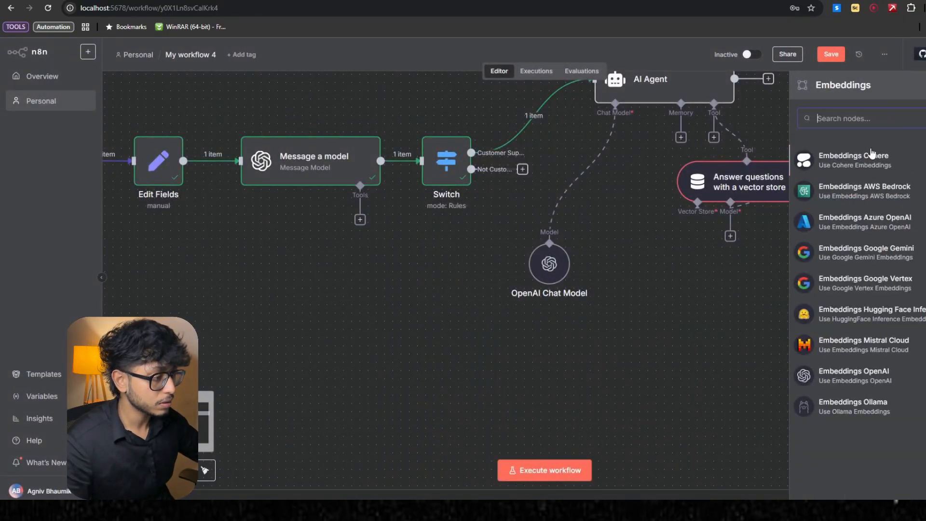
left_click(887, 376)
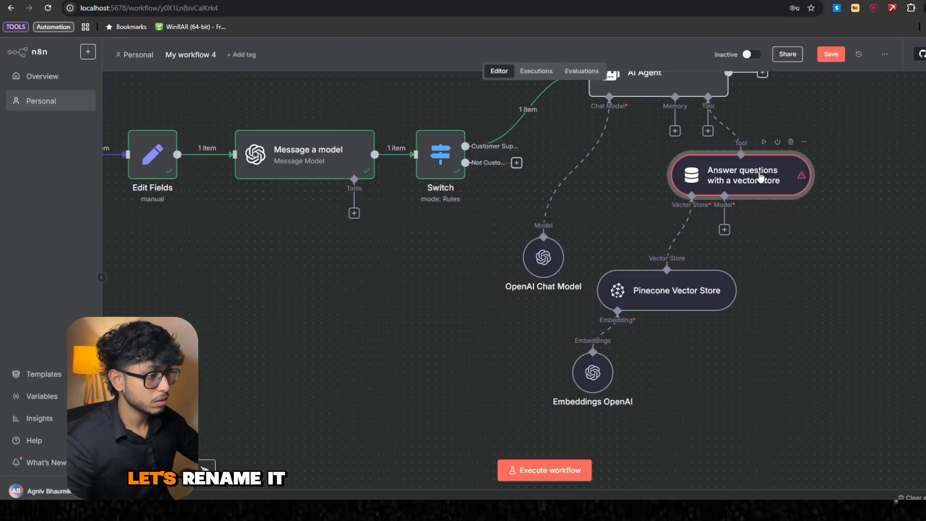
- Rename the vector store question answer tool as customerSupportDoc
double_click(753, 176)
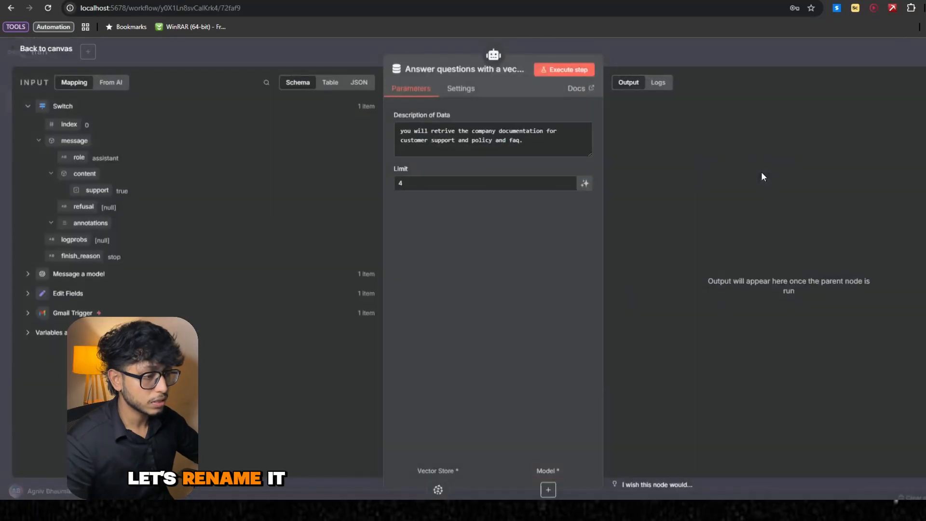
left_click(452, 71)
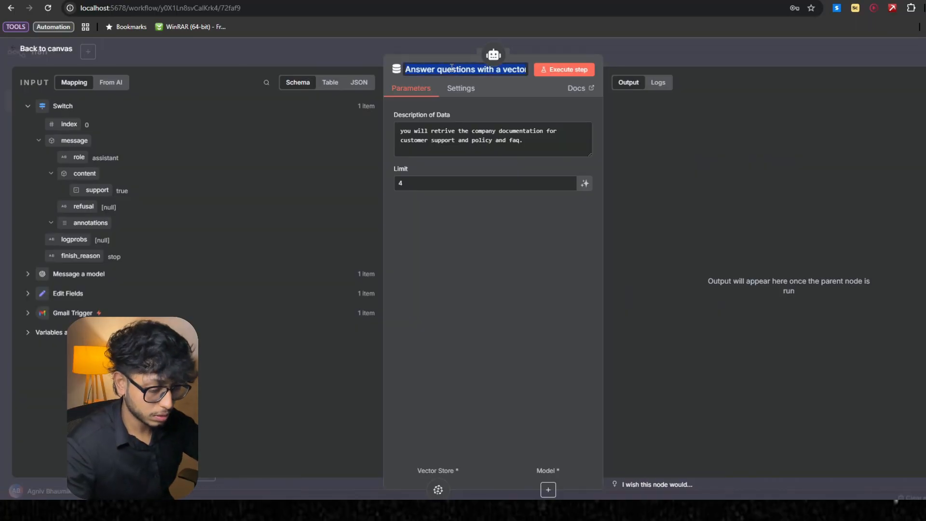
type("cus")
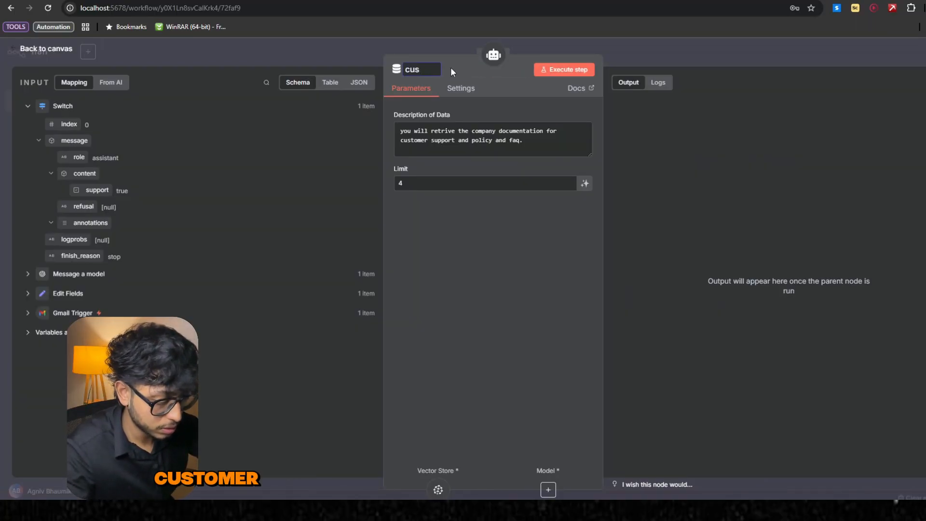
type("tomerSupp")
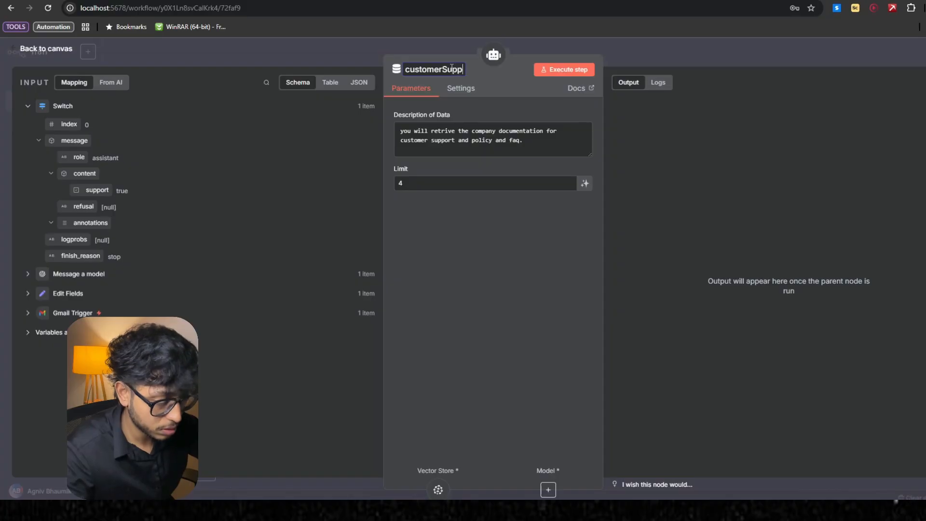
type("ort Doc")
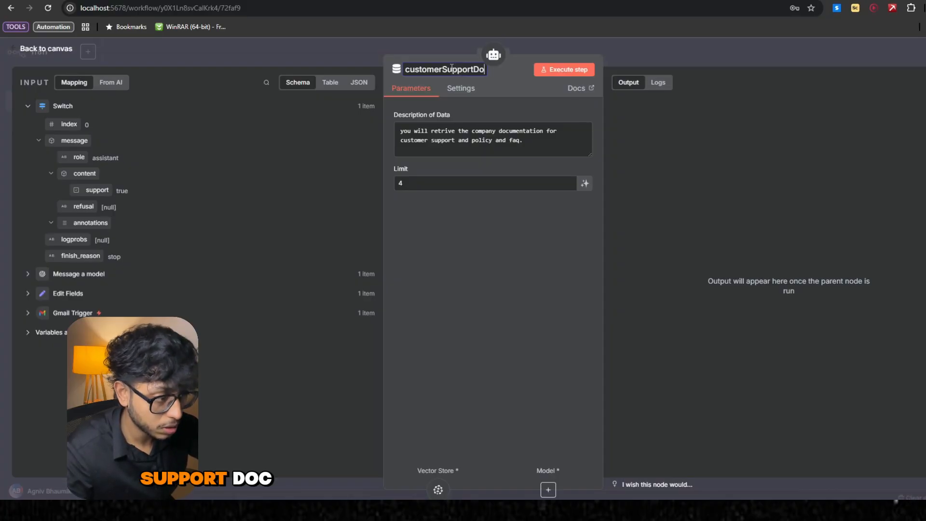
left_click(691, 57)
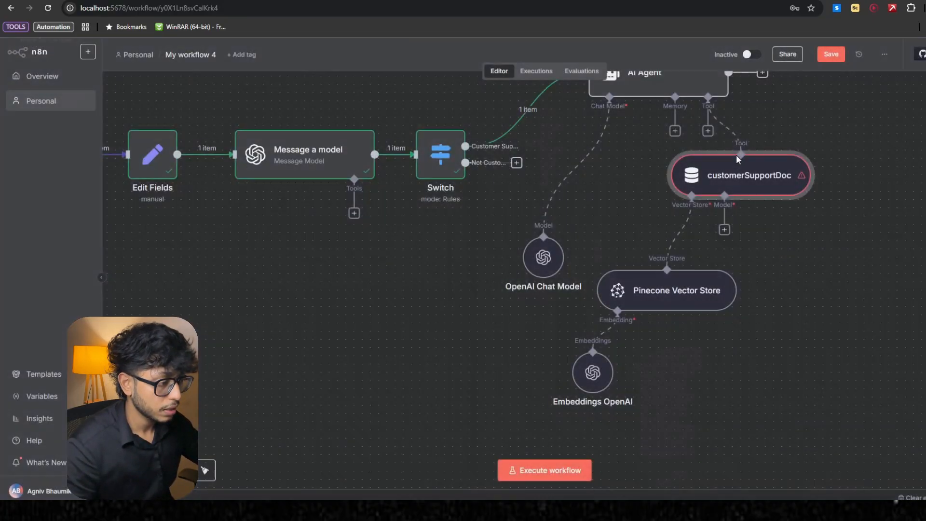
- Attach an OpenAI Chat Model to the customerSupportDoc tool, keeping the demo credential and the gpt-4.1-mini model
left_click(724, 231)
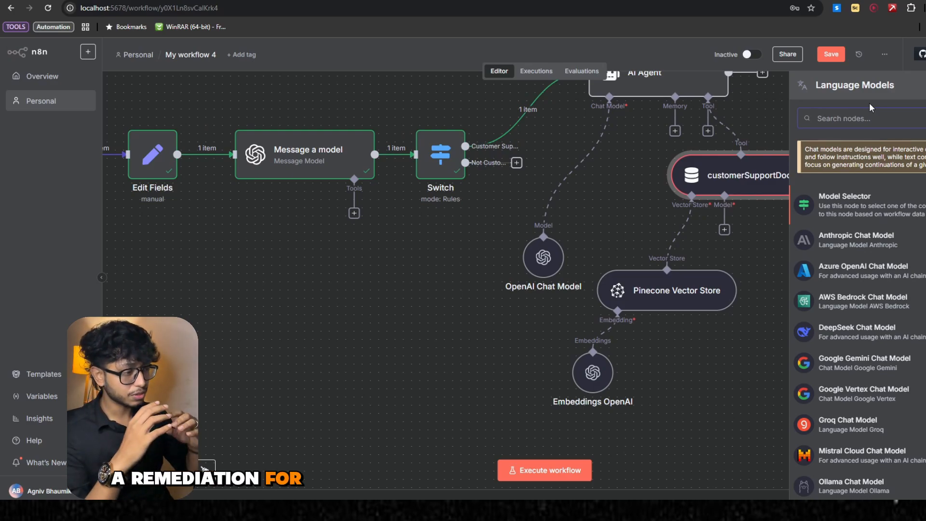
type("ope")
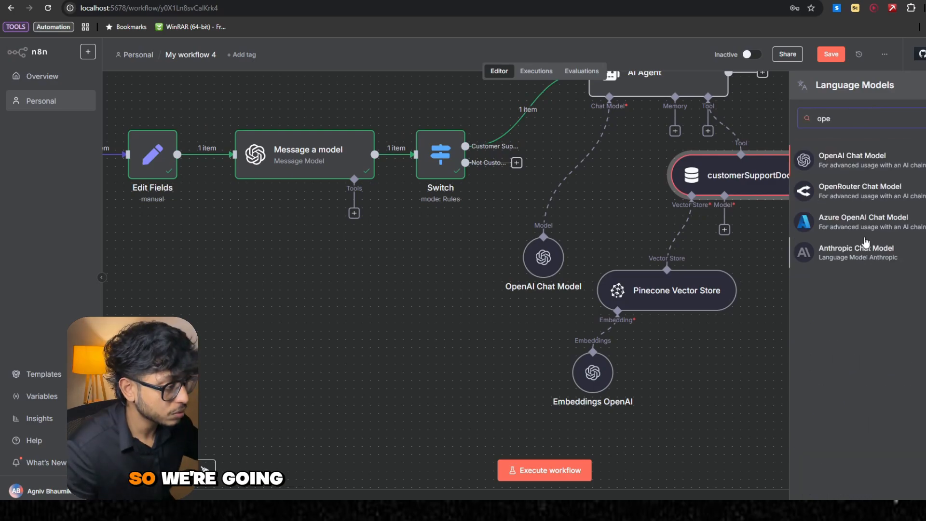
left_click(857, 161)
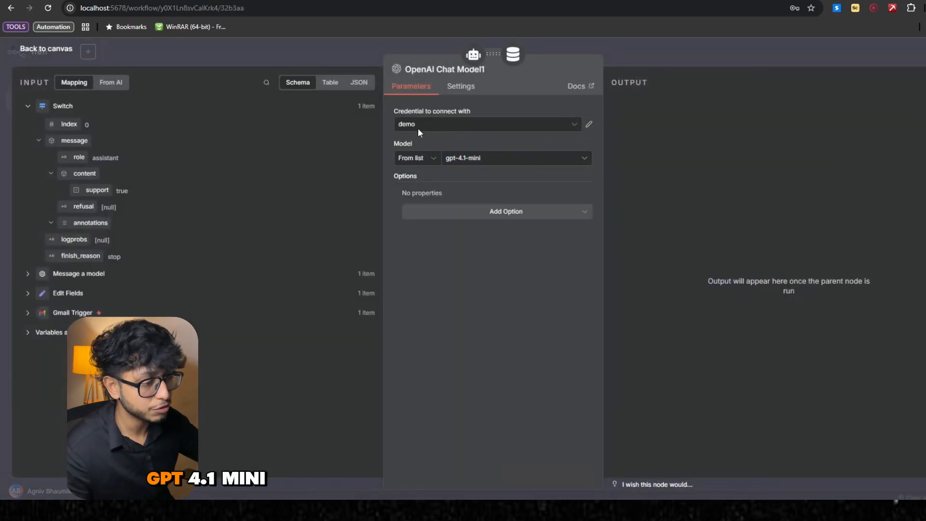
left_click(634, 48)
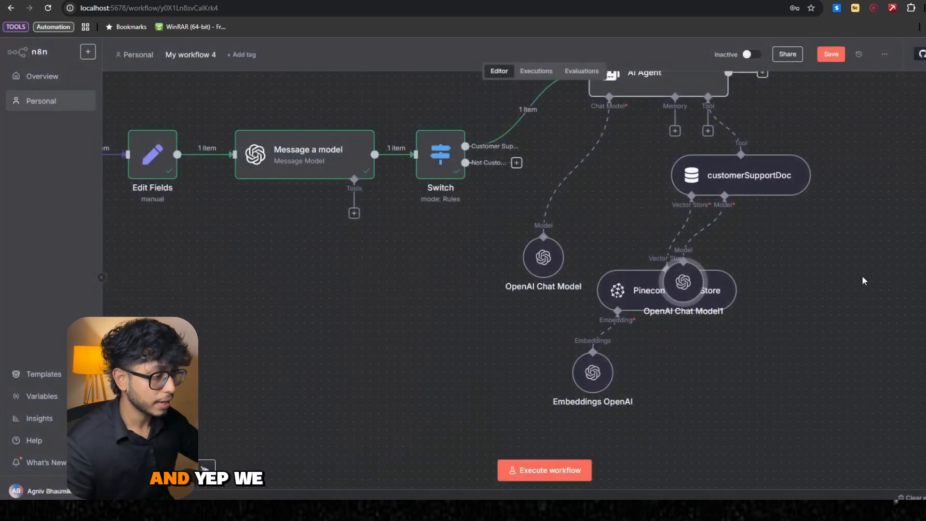
- Attach a Gmail tool to the AI Agent with the Draft resource and the Create operation
scroll(820, 274, "up", 3)
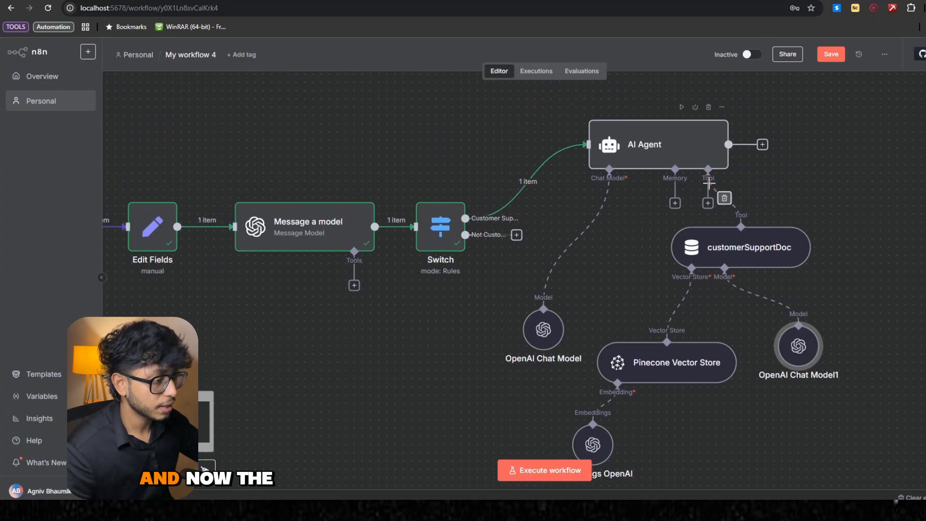
left_click(708, 203)
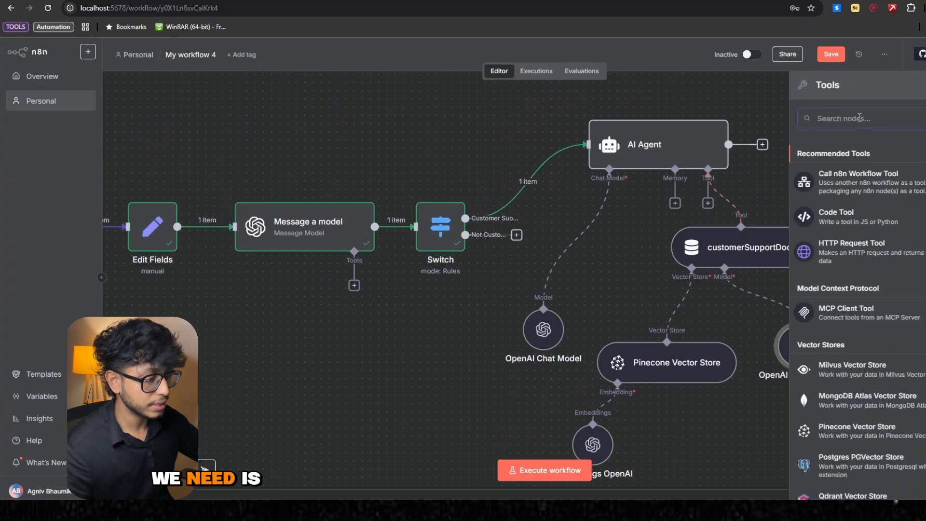
type("gm")
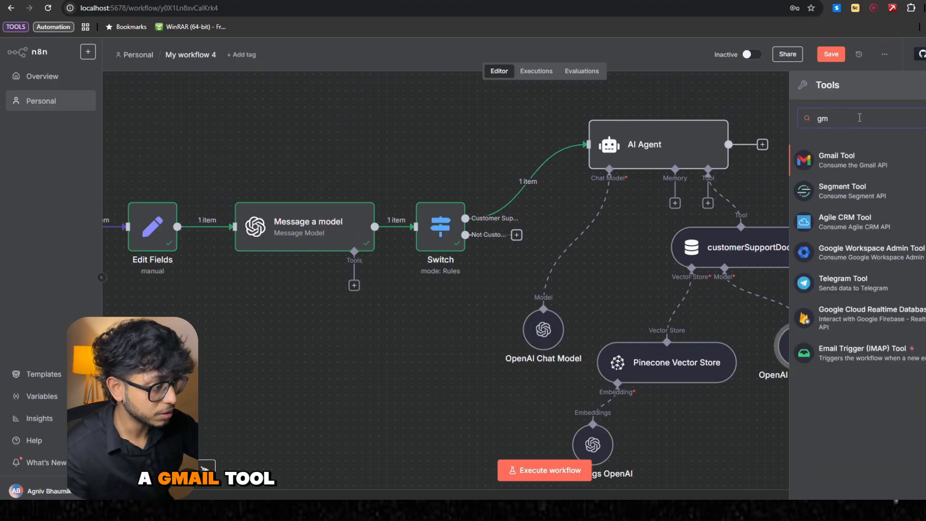
left_click(878, 169)
left_click(470, 258)
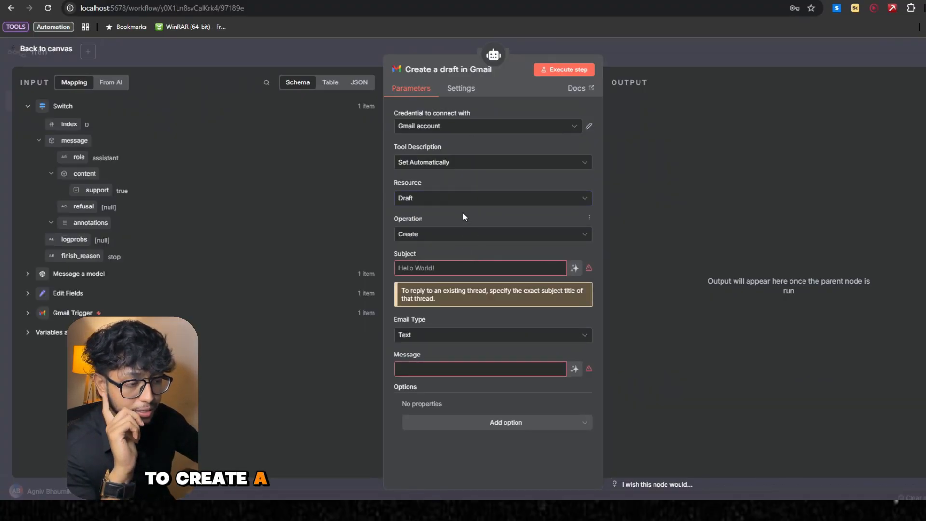
left_click(465, 235)
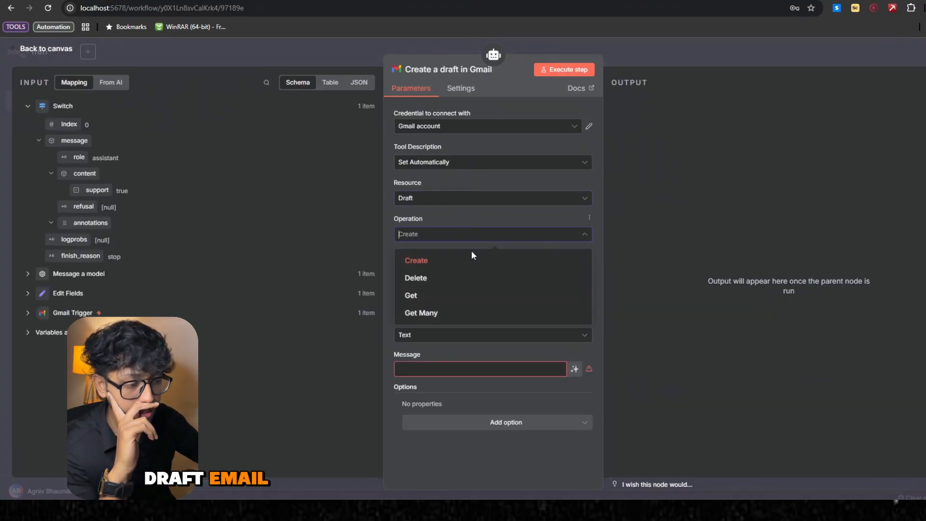
left_click(470, 223)
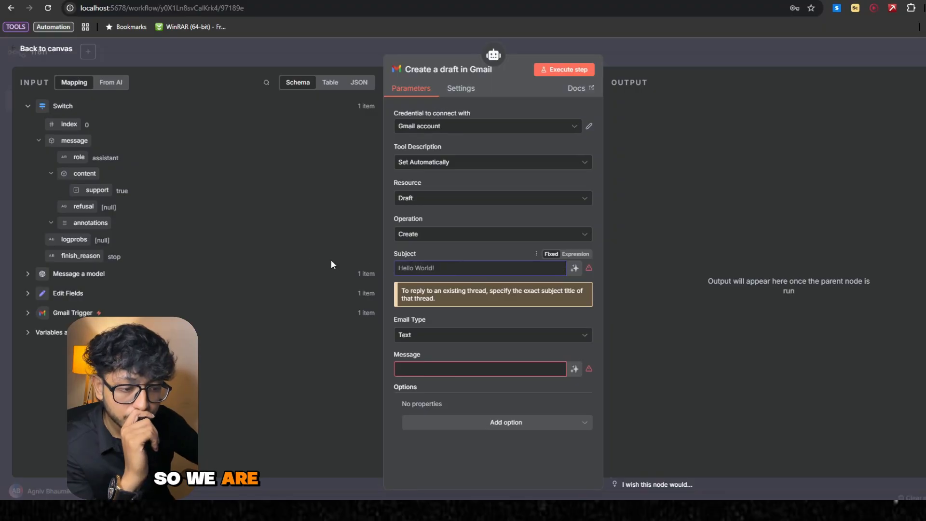
- Map the subject field from Edit Fields to the Gmail draft's subject
left_click(29, 294)
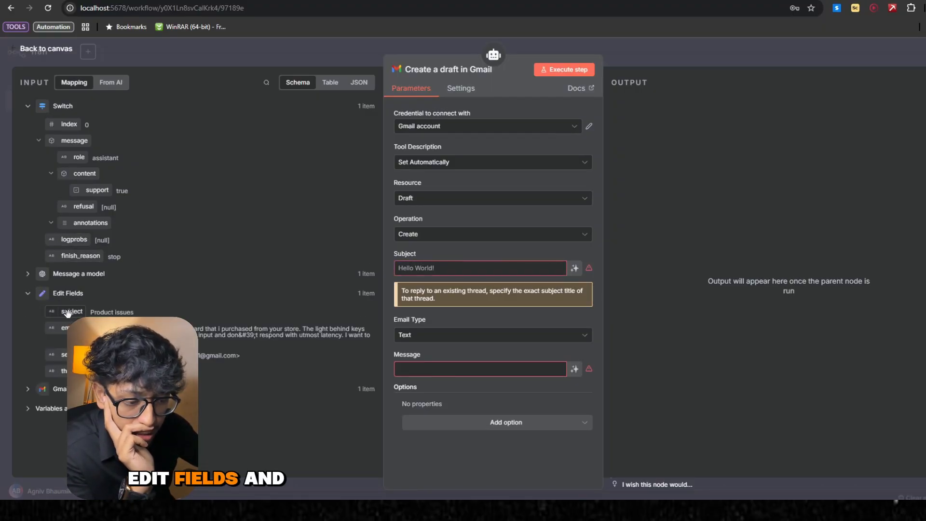
left_click_drag(68, 313, 412, 267)
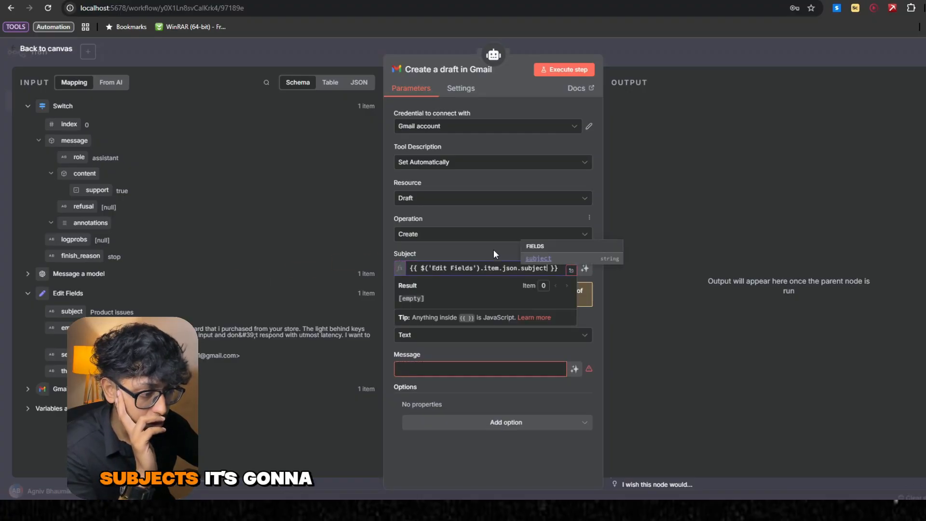
left_click(485, 337)
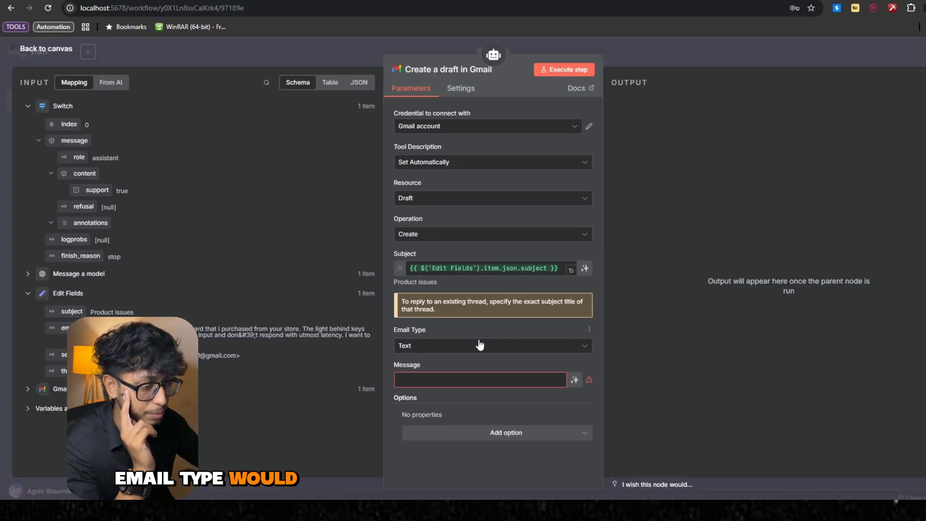
- Keep the draft's email type as Text and let the model define the message
left_click(478, 345)
left_click(477, 346)
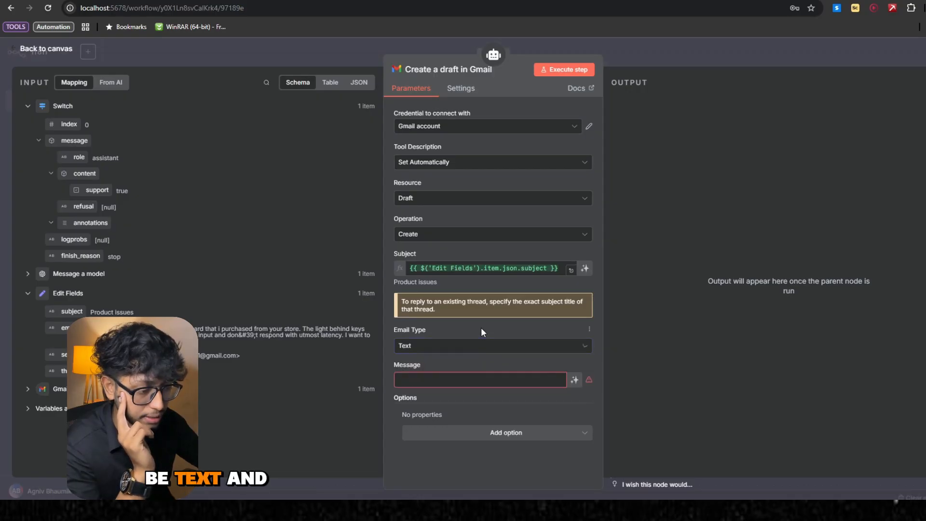
left_click(482, 380)
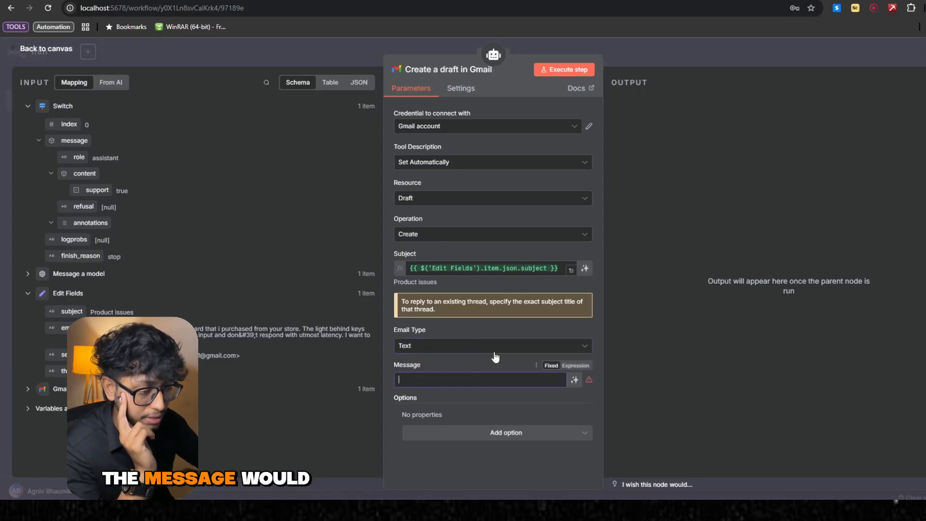
left_click(575, 380)
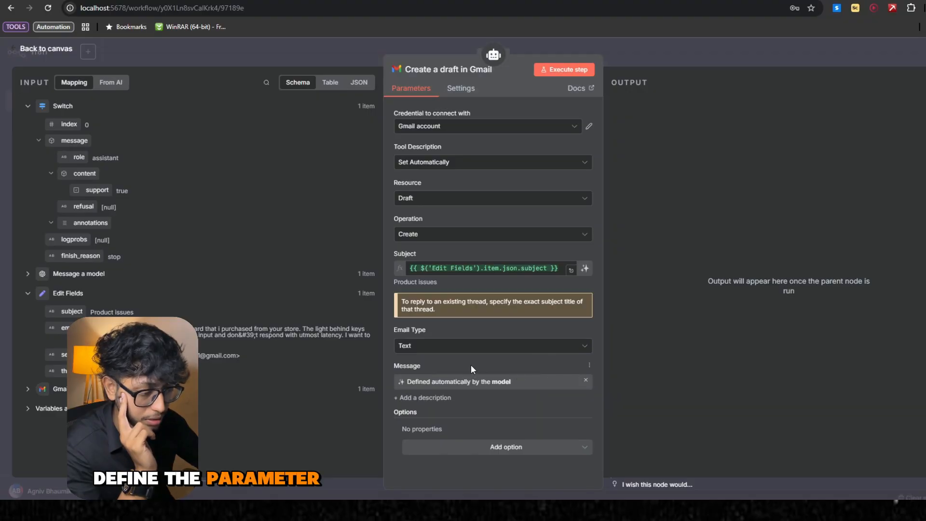
- Add a Thread ID option to the Gmail draft and map it to threadId from Edit Fields
left_click(520, 451)
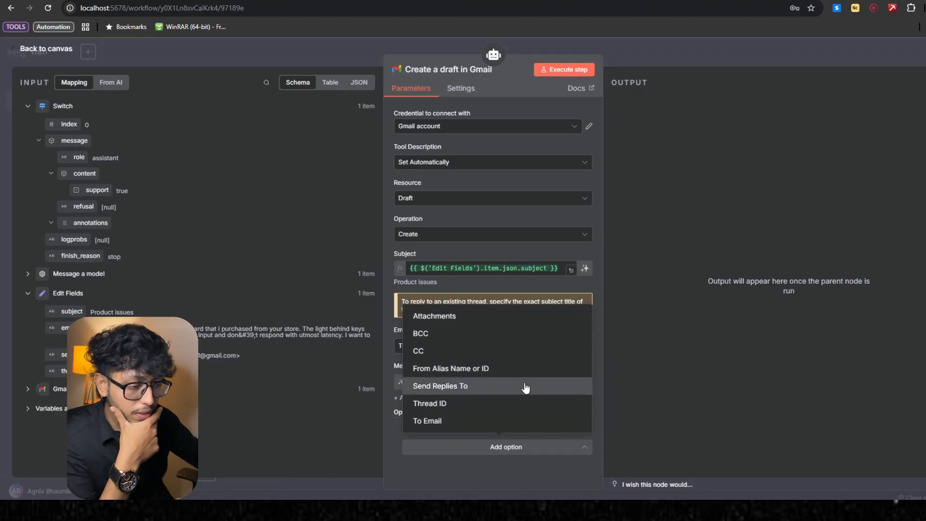
scroll(525, 404, "down", 1)
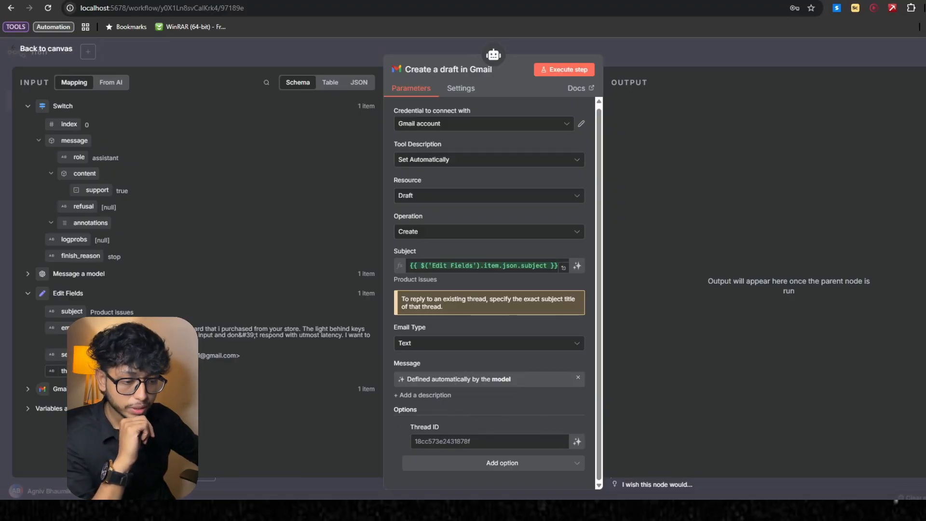
left_click_drag(77, 371, 490, 441)
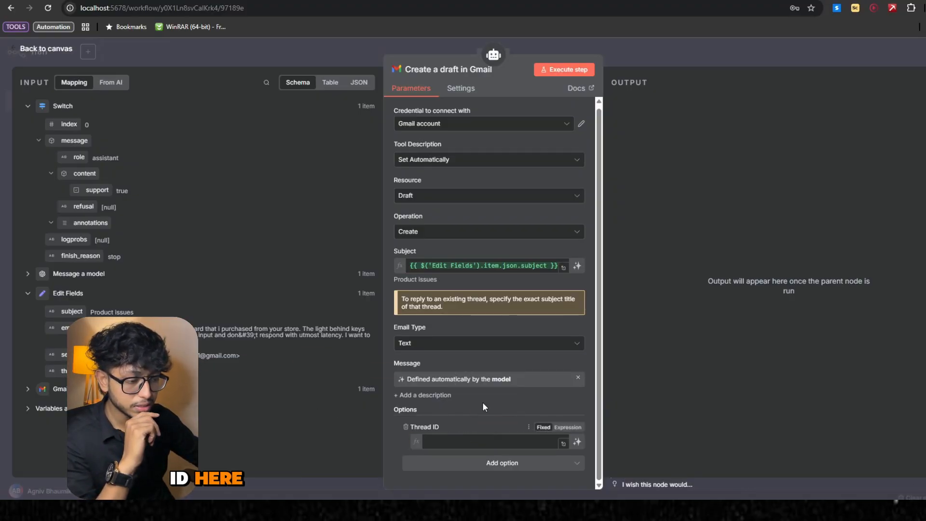
scroll(487, 403, "down", 1)
left_click(499, 382)
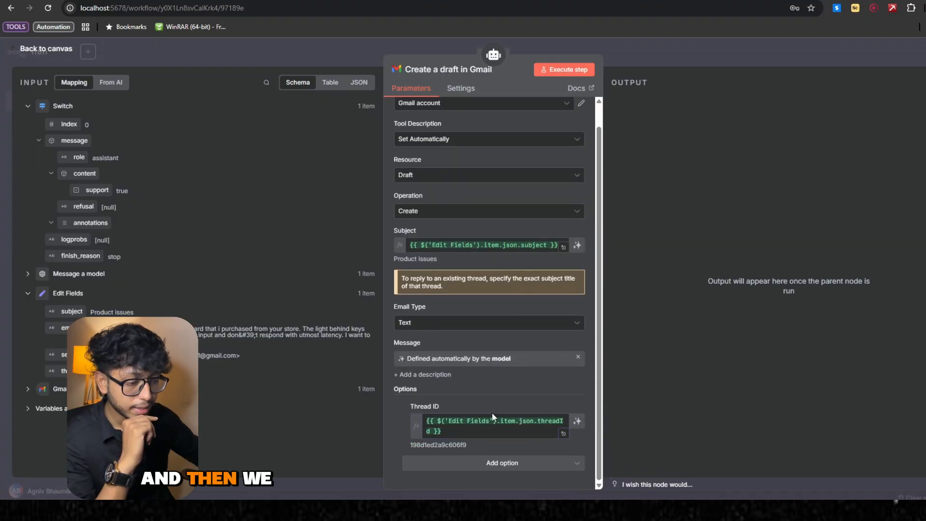
- Add a To Email option to the Gmail draft and map it to senderEmail from Edit Fields
left_click(490, 463)
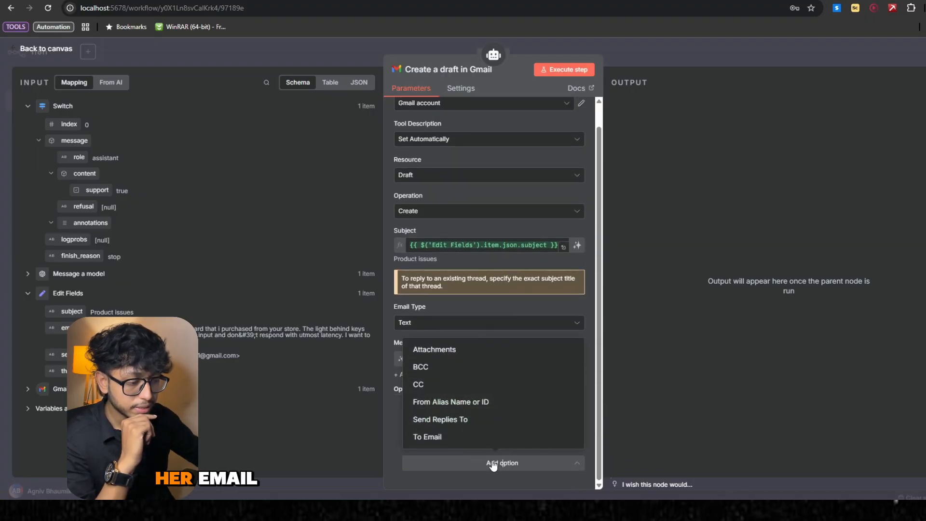
left_click(470, 439)
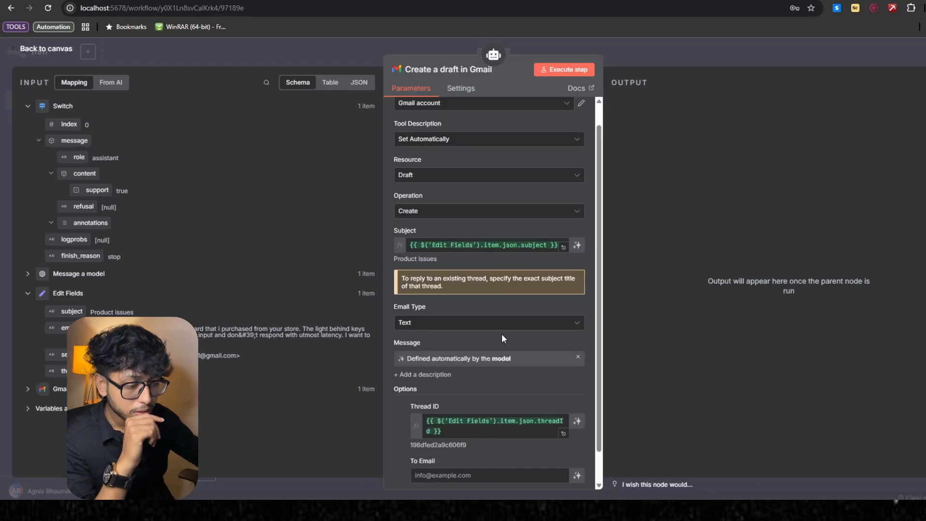
scroll(501, 334, "down", 1)
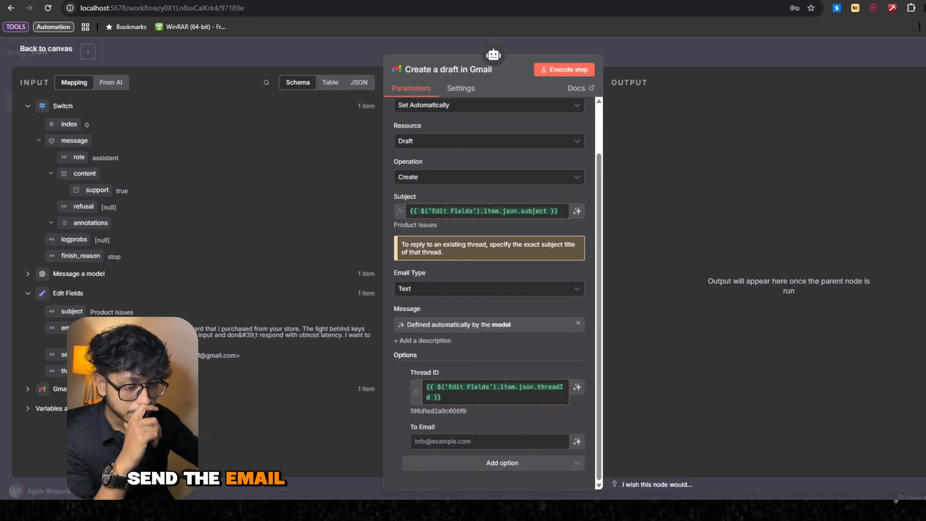
left_click(459, 440)
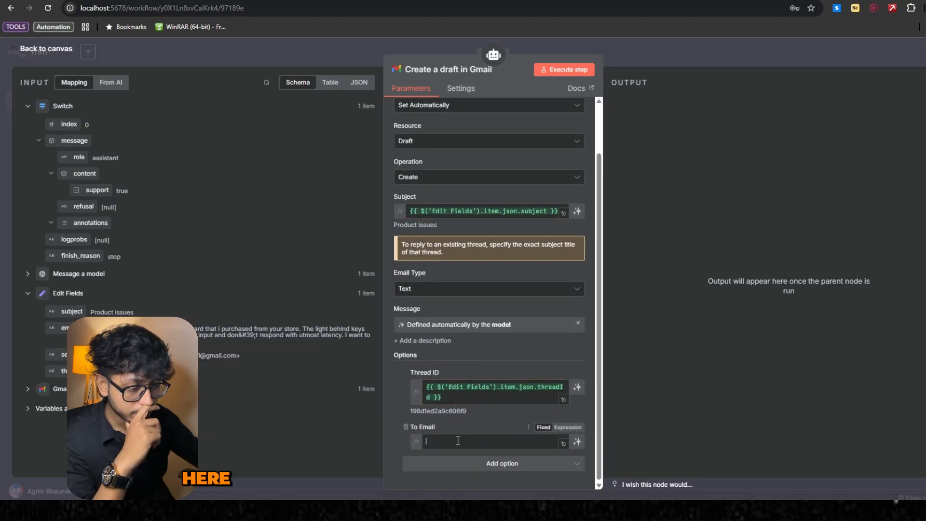
left_click(500, 418)
scroll(501, 418, "down", 1)
key("Escape")
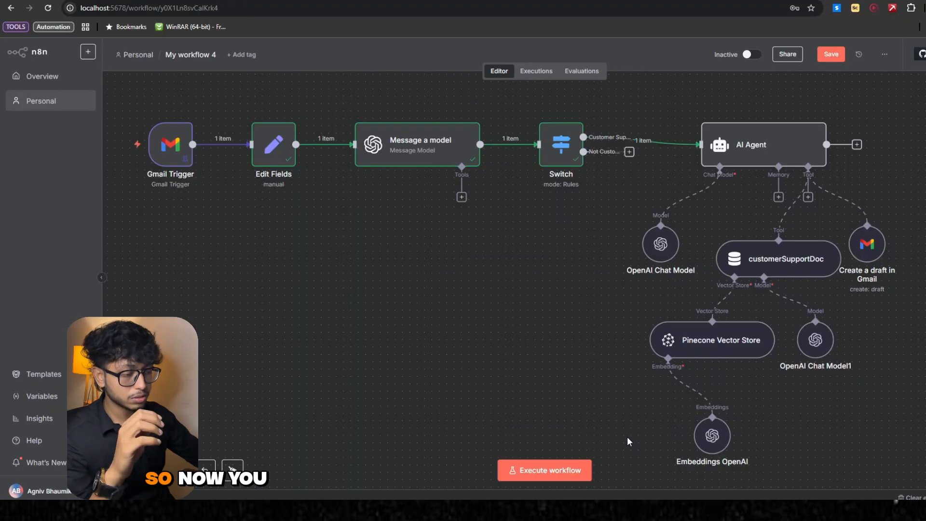
- Open the Pdf → Pinecone workflow and examine how its nodes load the Google document into the Pinecone Vector Store
left_click_drag(768, 271, 772, 271)
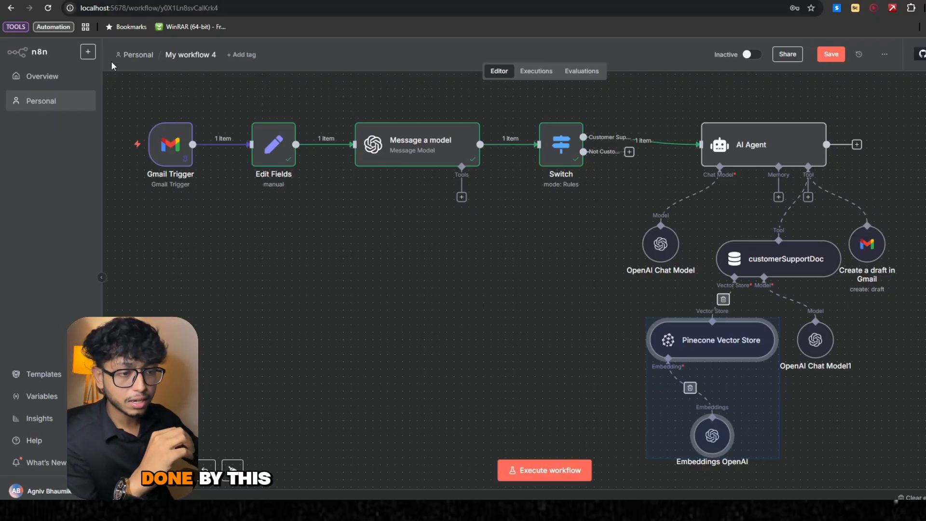
left_click(135, 55)
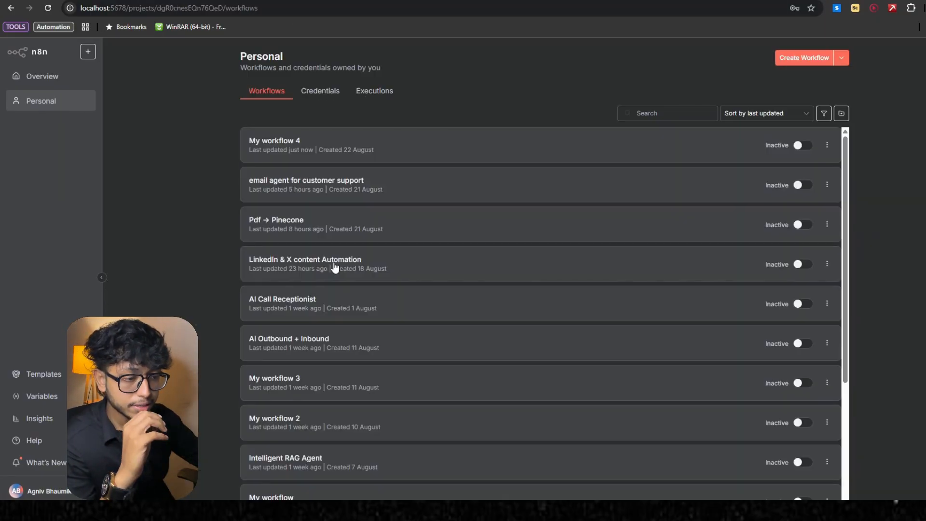
left_click(311, 231)
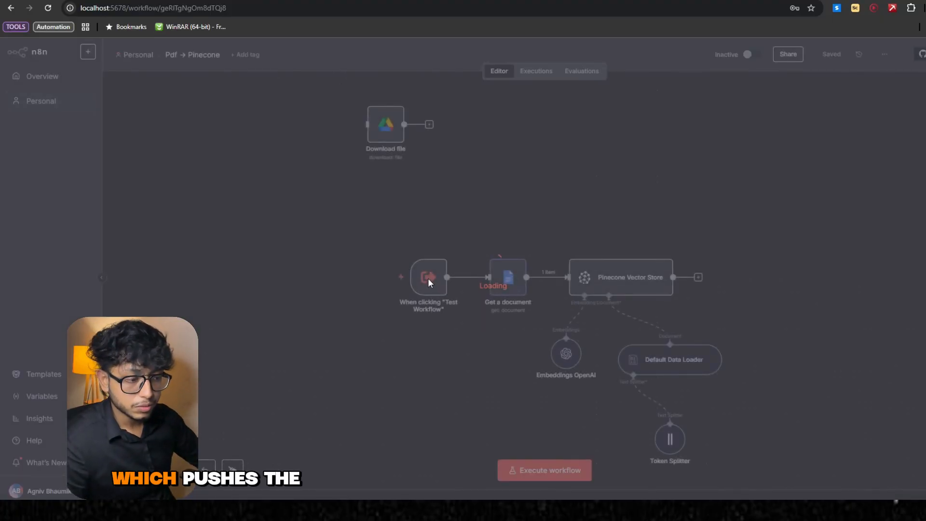
scroll(454, 290, "up", 1)
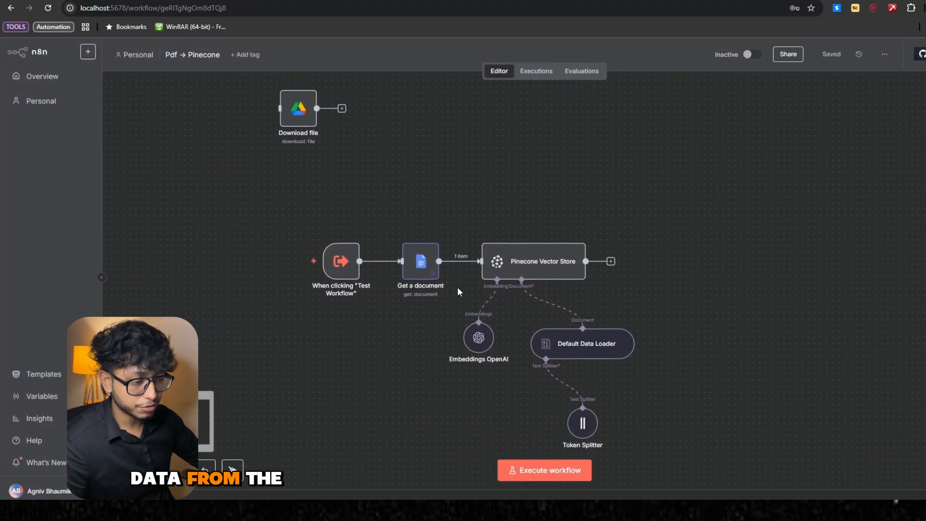
scroll(572, 341, "down", 2)
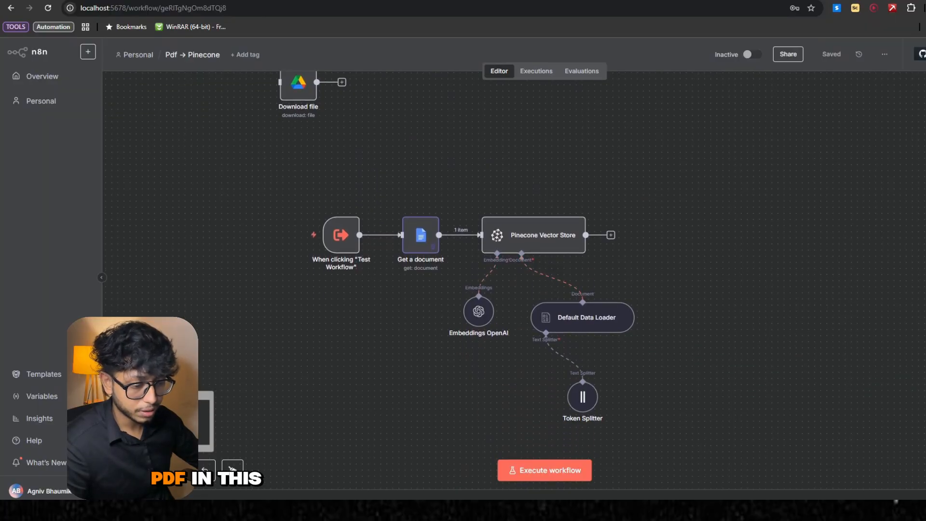
left_click(148, 470)
left_click(149, 470)
scroll(326, 420, "down", 2)
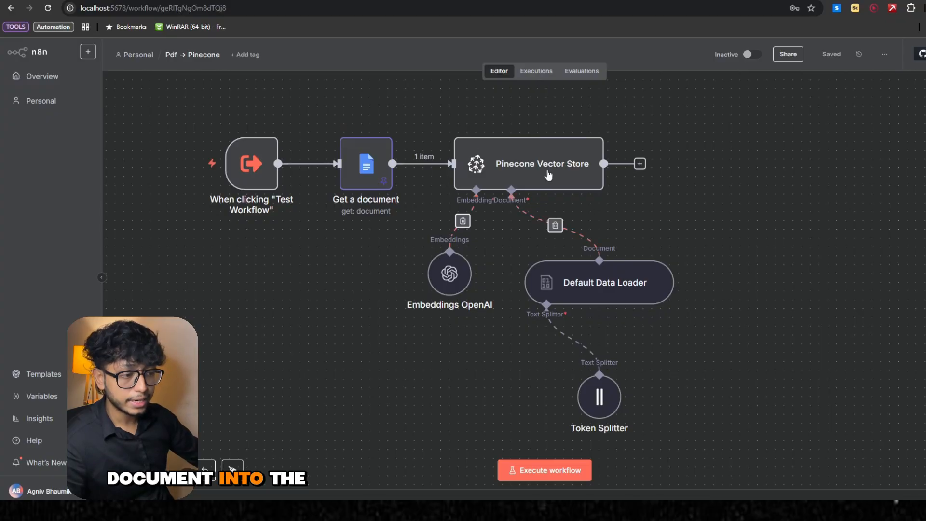
left_click_drag(180, 112, 622, 329)
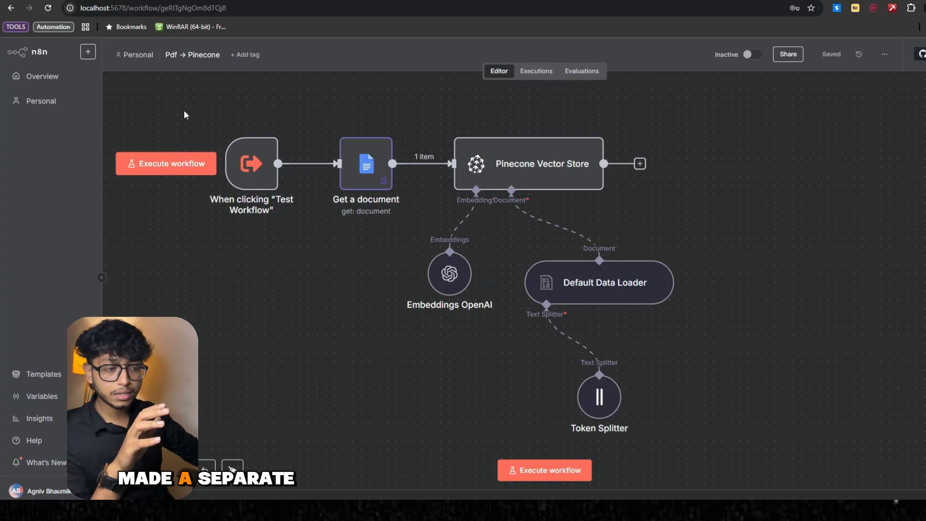
left_click_drag(184, 110, 717, 445)
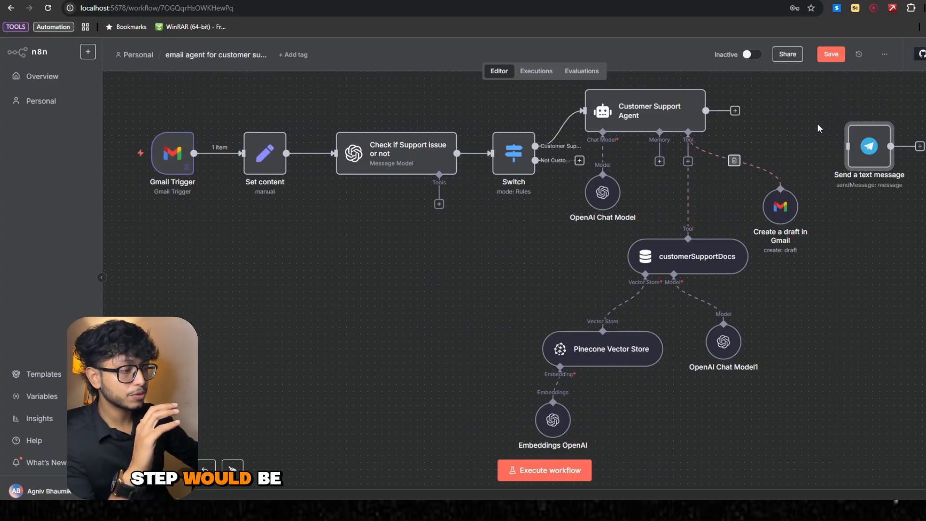
- Open the Telegram Send a text message node, keep its resource as Message, and review the notification text
left_click_drag(871, 154, 835, 125)
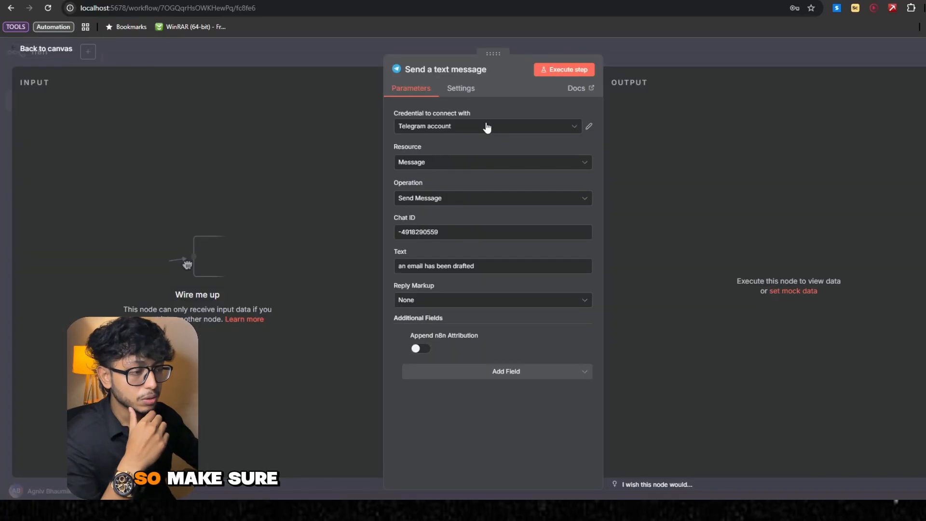
left_click(487, 126)
left_click(516, 97)
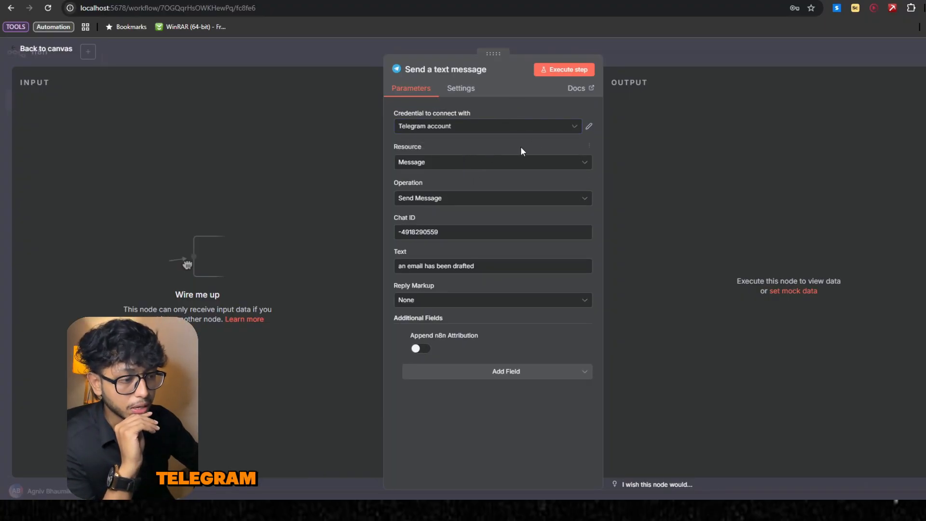
left_click(465, 163)
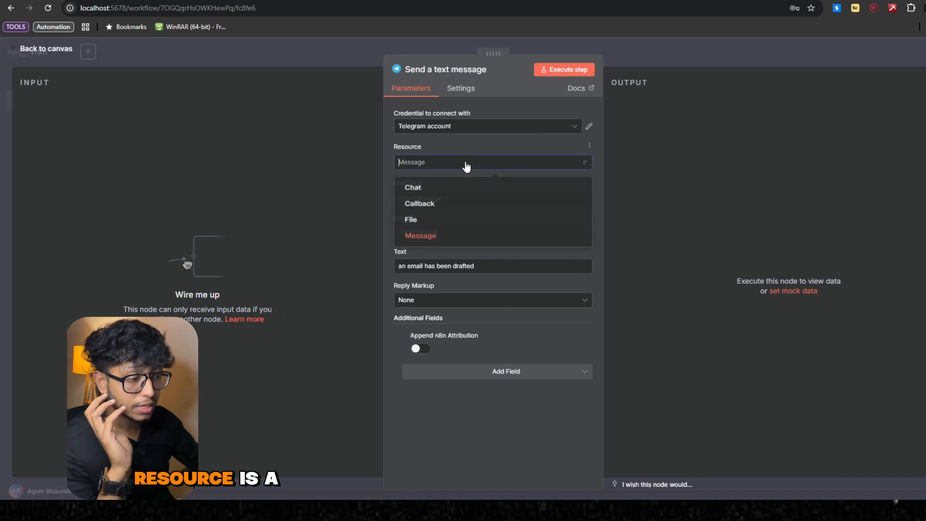
left_click(457, 243)
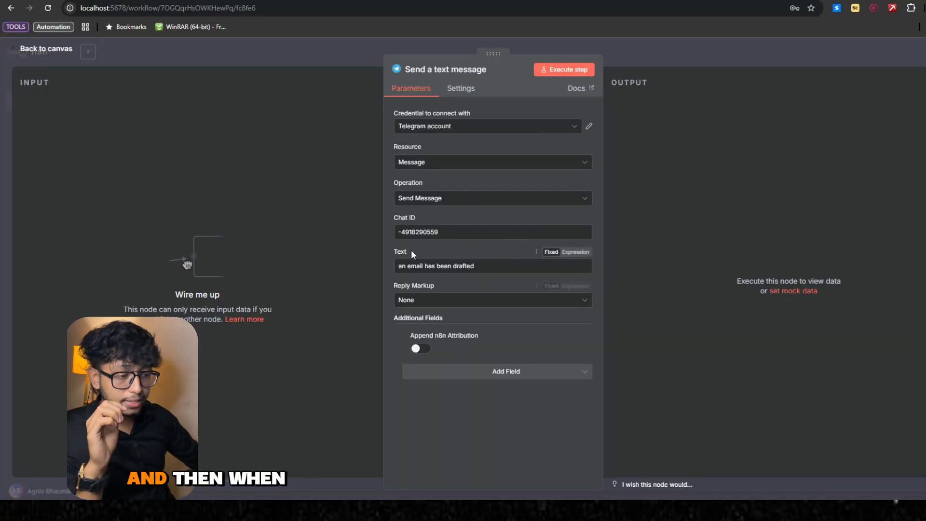
left_click(493, 267)
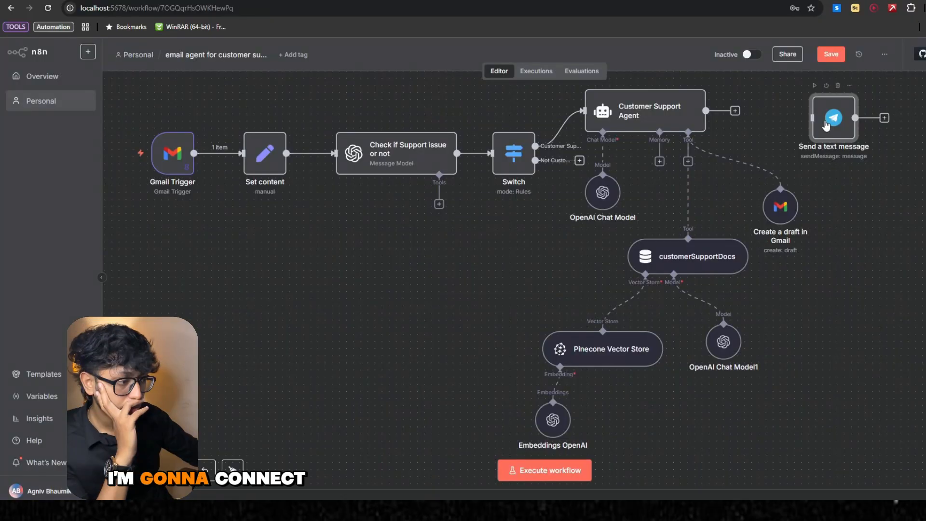
- Place the Telegram message node beside the Customer Support Agent, connect it to the agent's output, and execute the workflow
left_click_drag(827, 119, 792, 111)
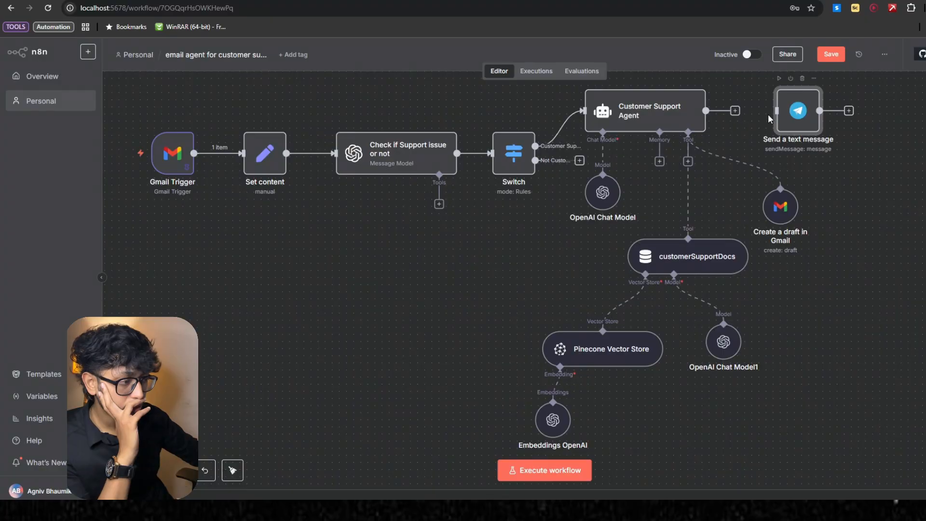
left_click(899, 216)
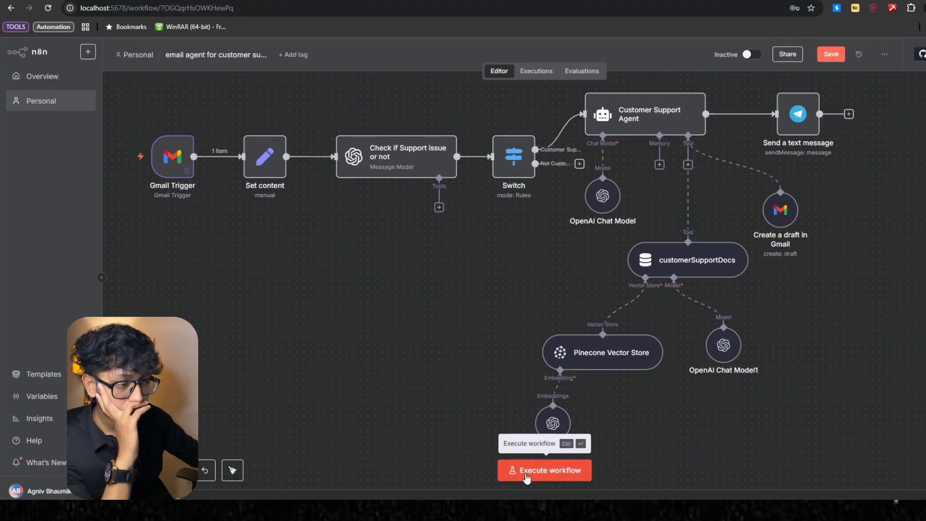
left_click(526, 475)
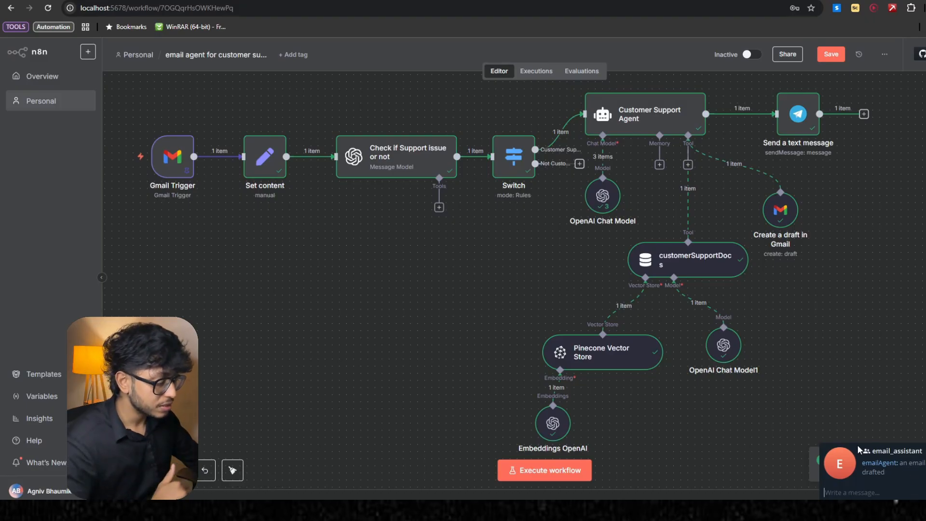
- Switch to Telegram and check the latest emailAgent notification in the email_assistant group
left_click(859, 446)
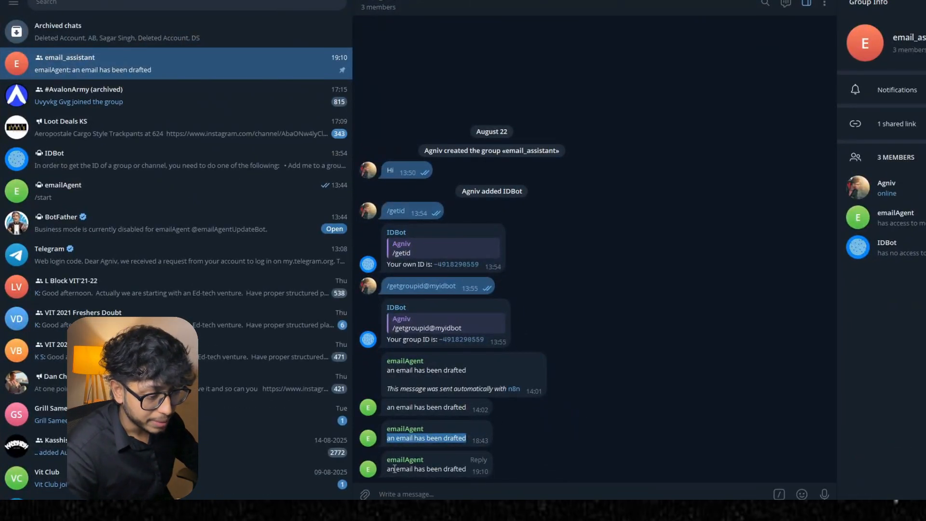
left_click_drag(388, 469, 467, 470)
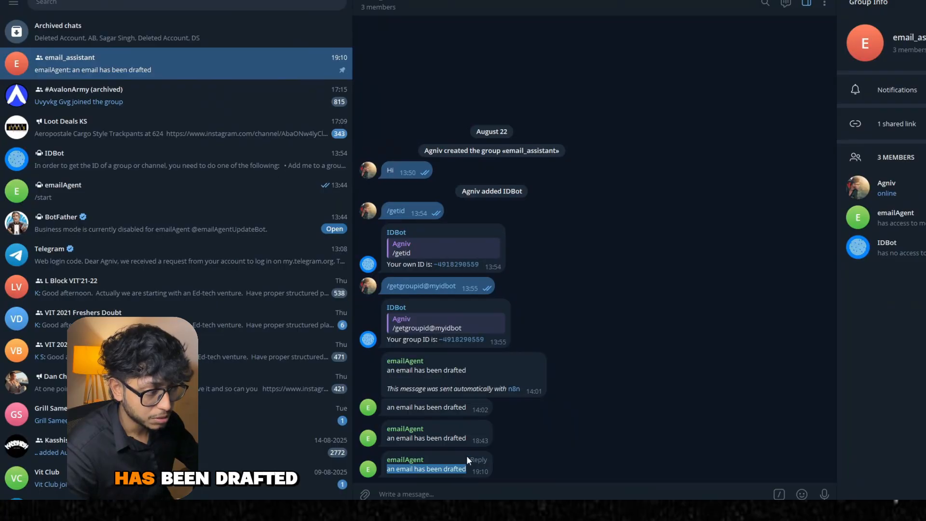